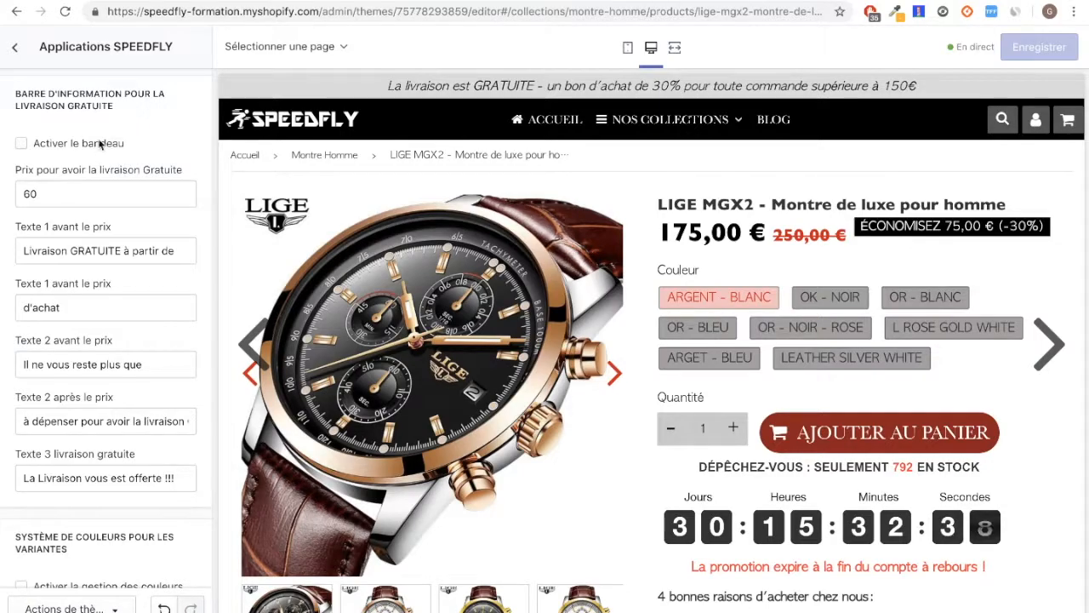
- Activate the free-shipping information banner and save the theme
{"action": "left_click", "coordinate": [77, 146]}
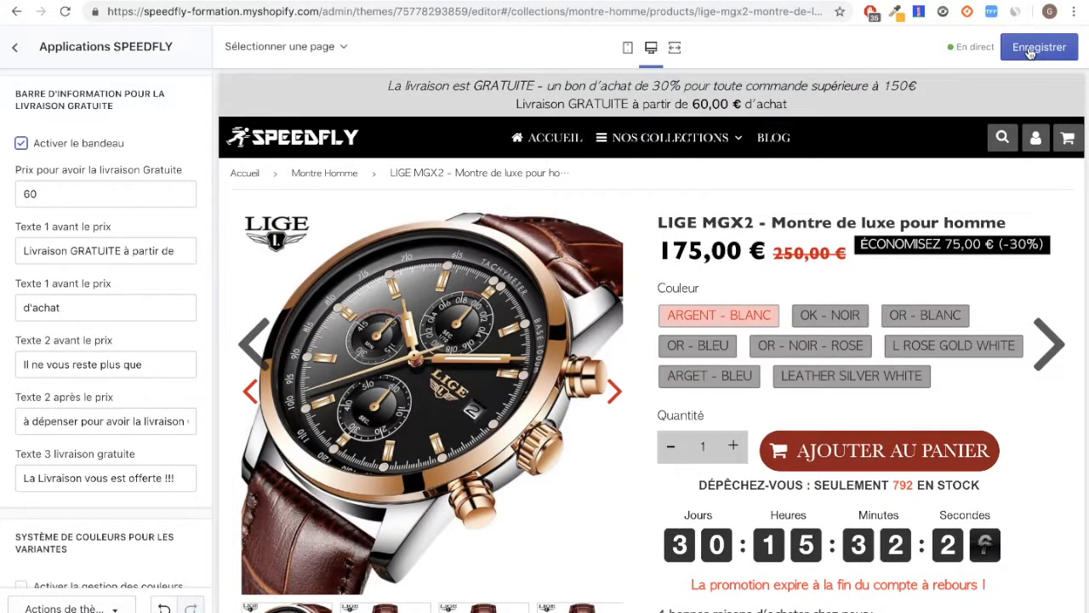
{"action": "left_click", "coordinate": [1030, 51]}
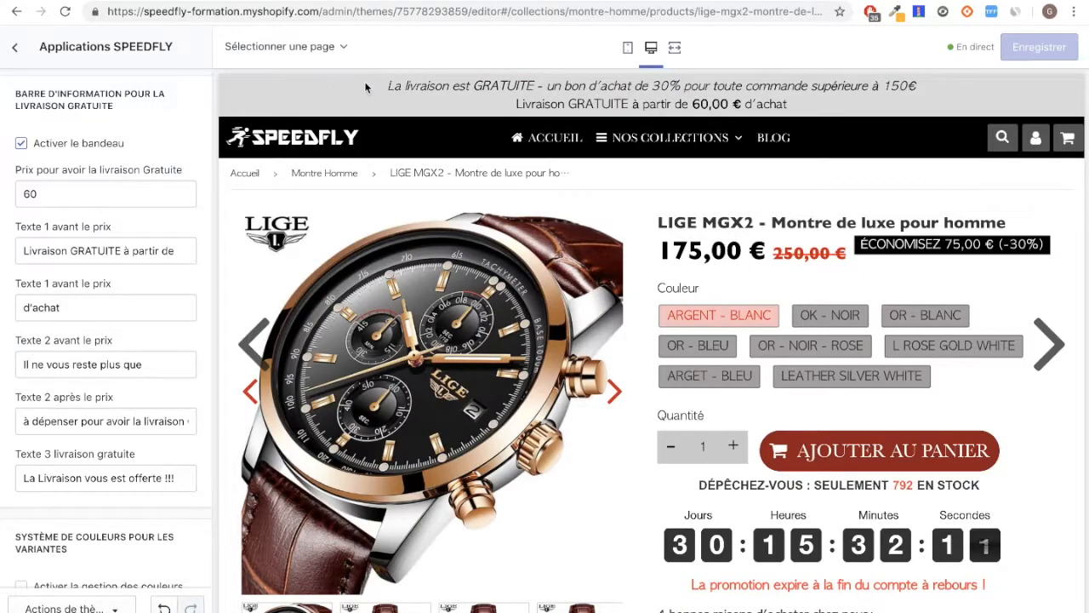
- Turn off the top-of-page banner in the Header section and save the theme
{"action": "left_click", "coordinate": [15, 48]}
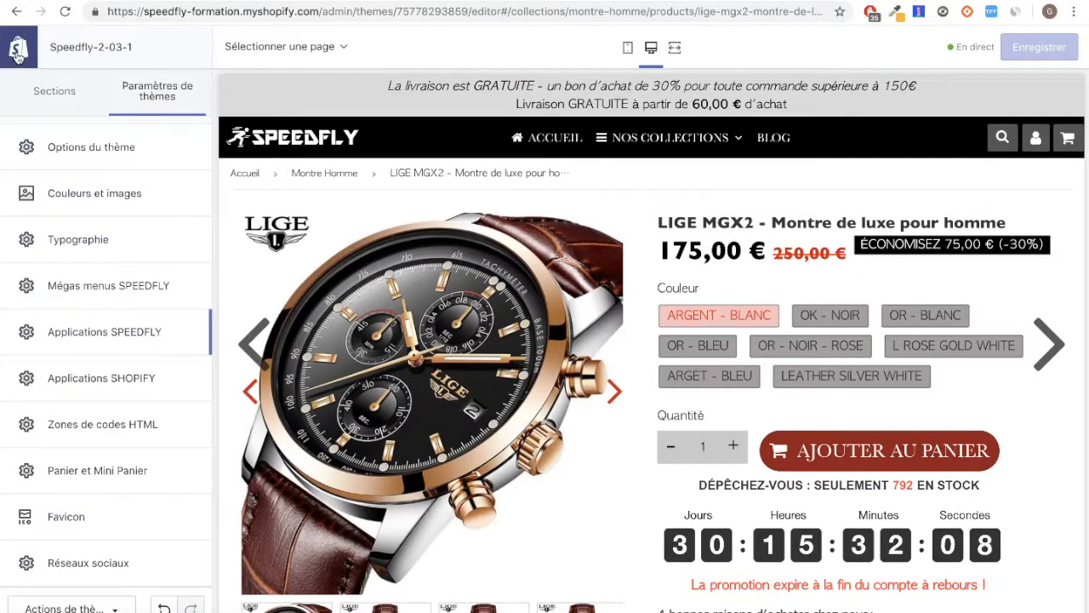
{"action": "left_click", "coordinate": [67, 94]}
{"action": "left_click", "coordinate": [76, 150]}
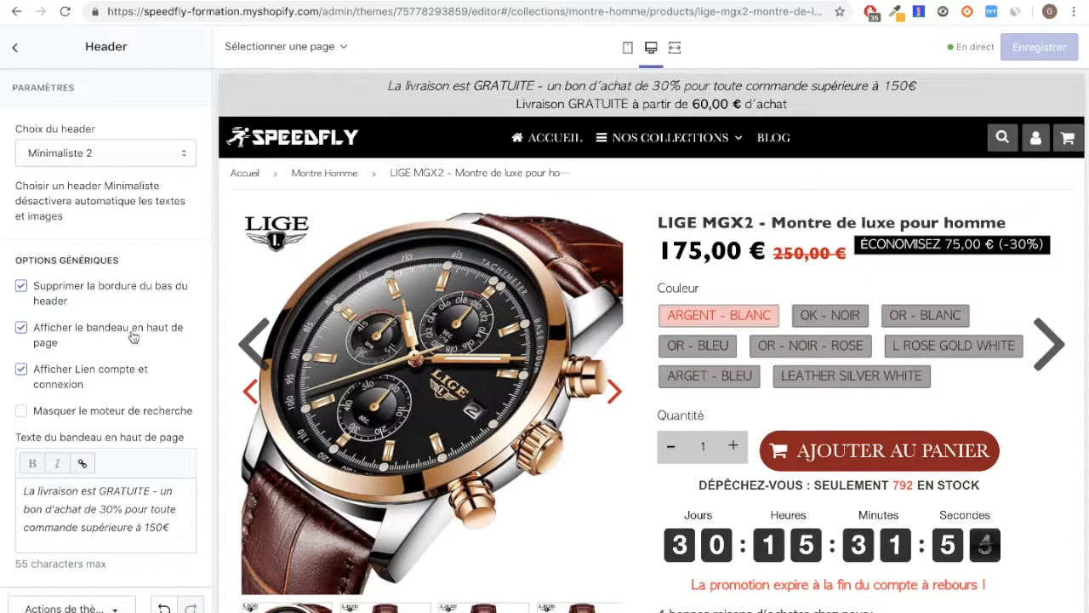
{"action": "left_click", "coordinate": [96, 338]}
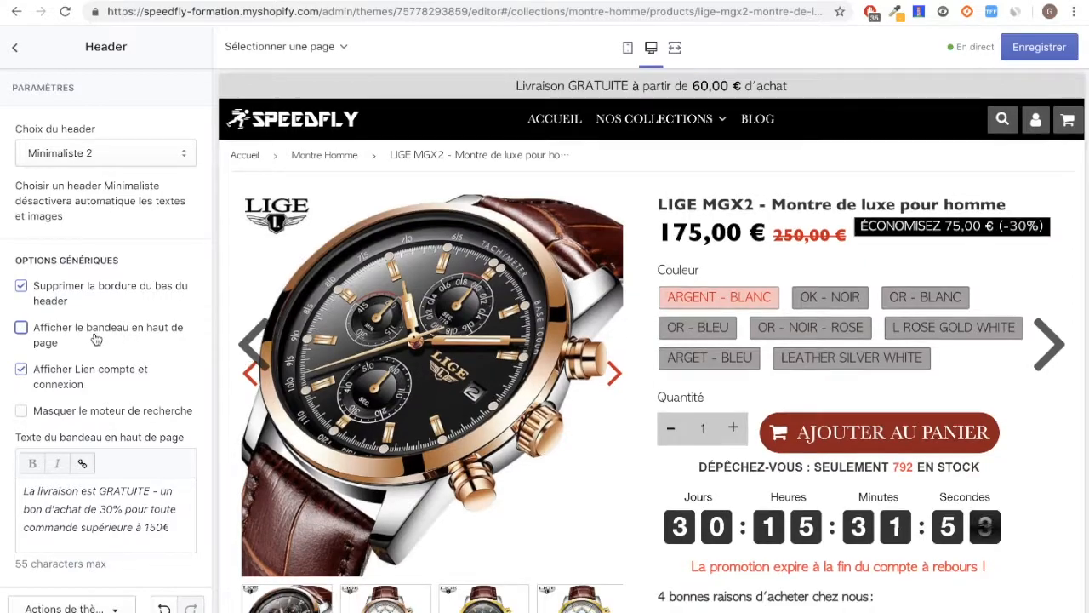
{"action": "left_click", "coordinate": [1038, 49]}
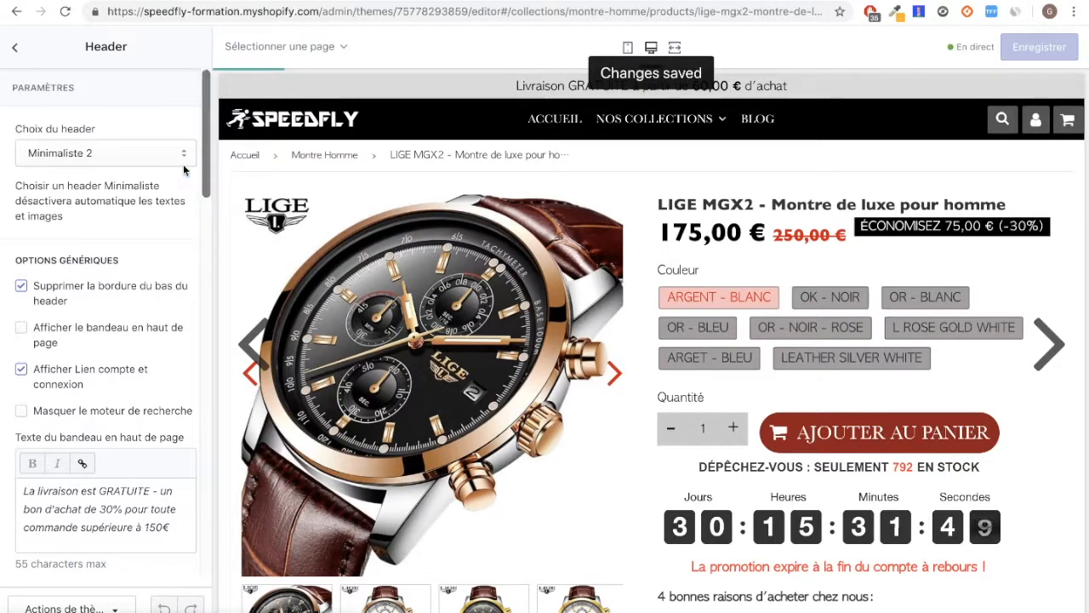
- Set the free-shipping threshold price to 300 in the Applications SPEEDFLY theme settings
{"action": "left_click", "coordinate": [18, 53]}
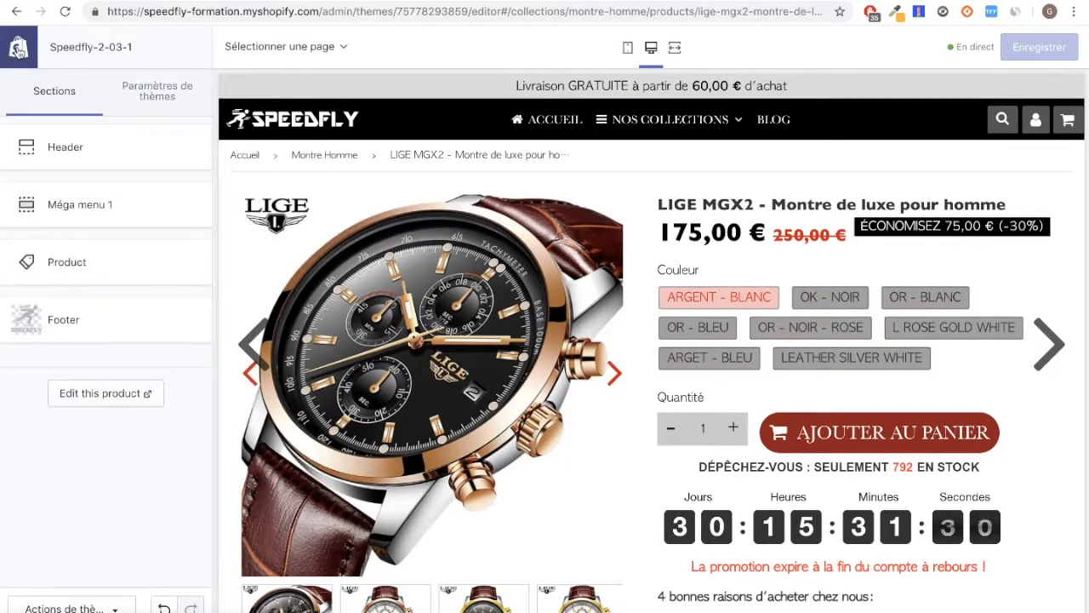
{"action": "left_click", "coordinate": [165, 95]}
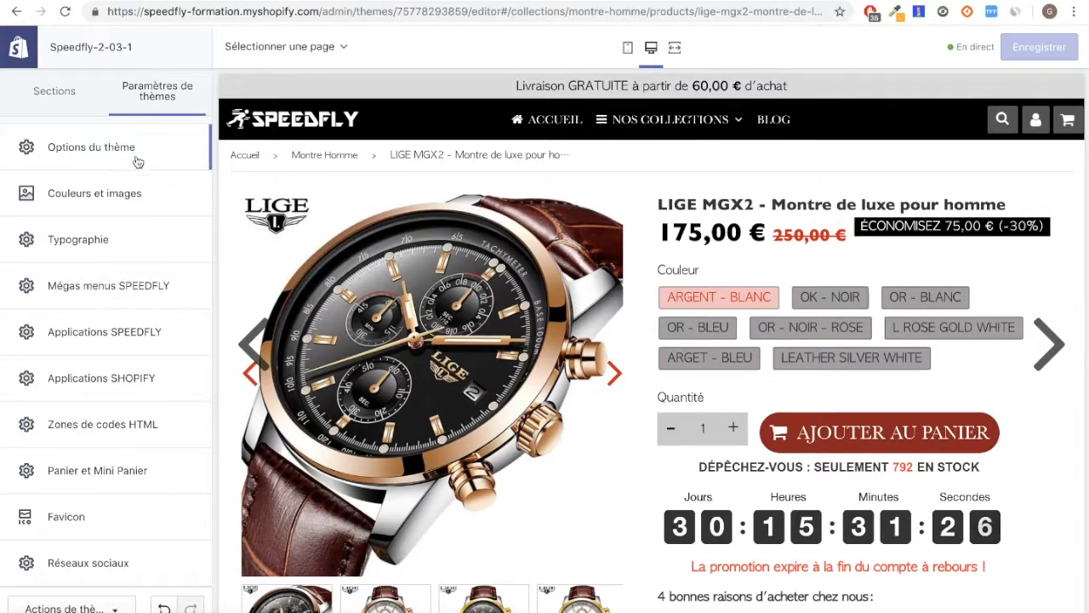
{"action": "left_click", "coordinate": [104, 287]}
{"action": "left_click", "coordinate": [17, 48]}
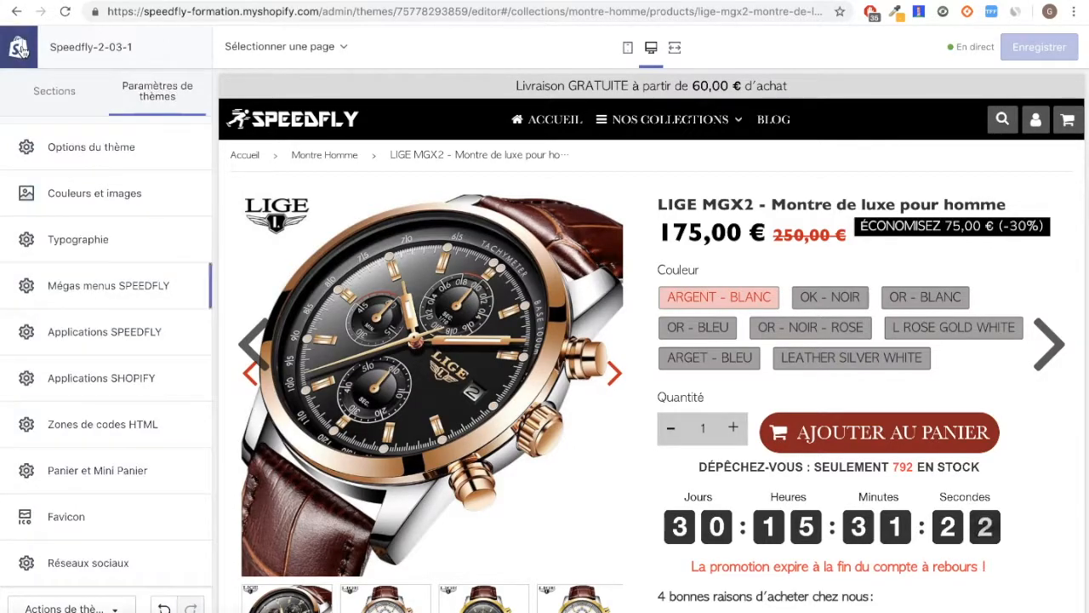
{"action": "left_click", "coordinate": [110, 331]}
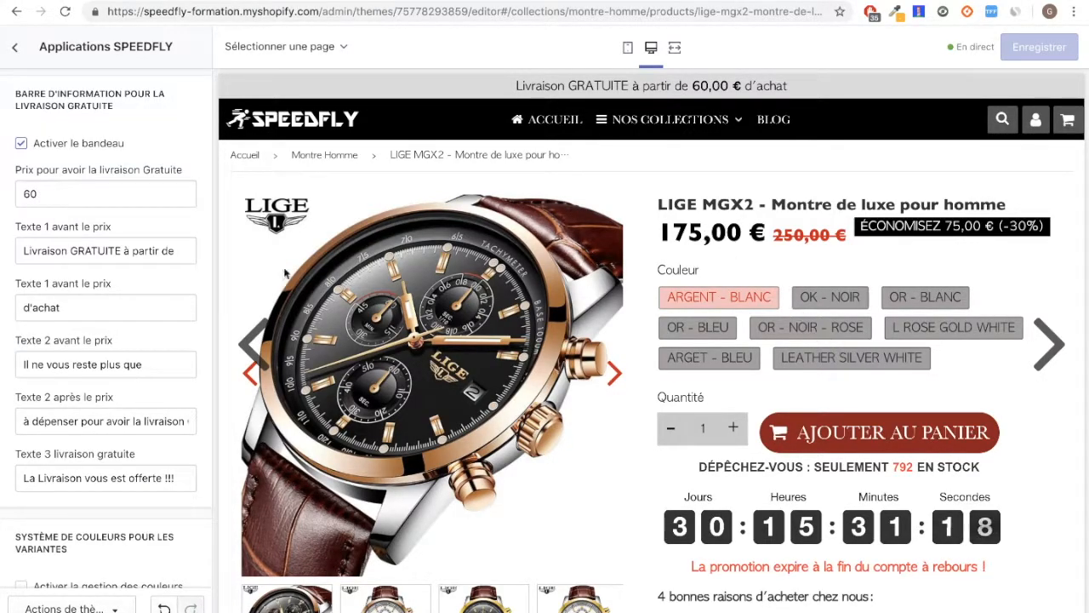
{"action": "double_click", "coordinate": [30, 193]}
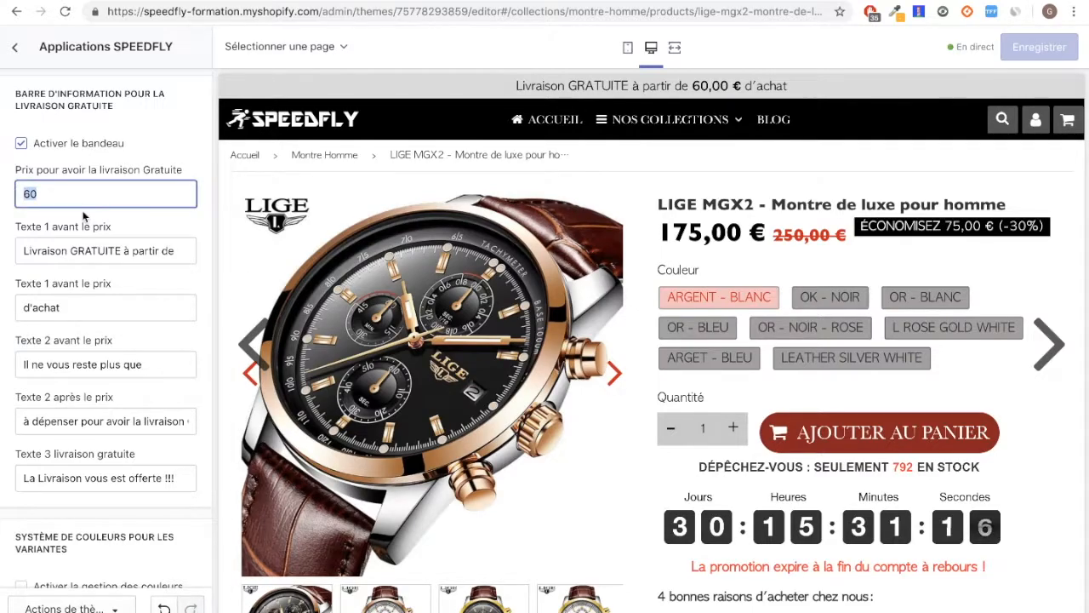
{"action": "type", "text": "300"}
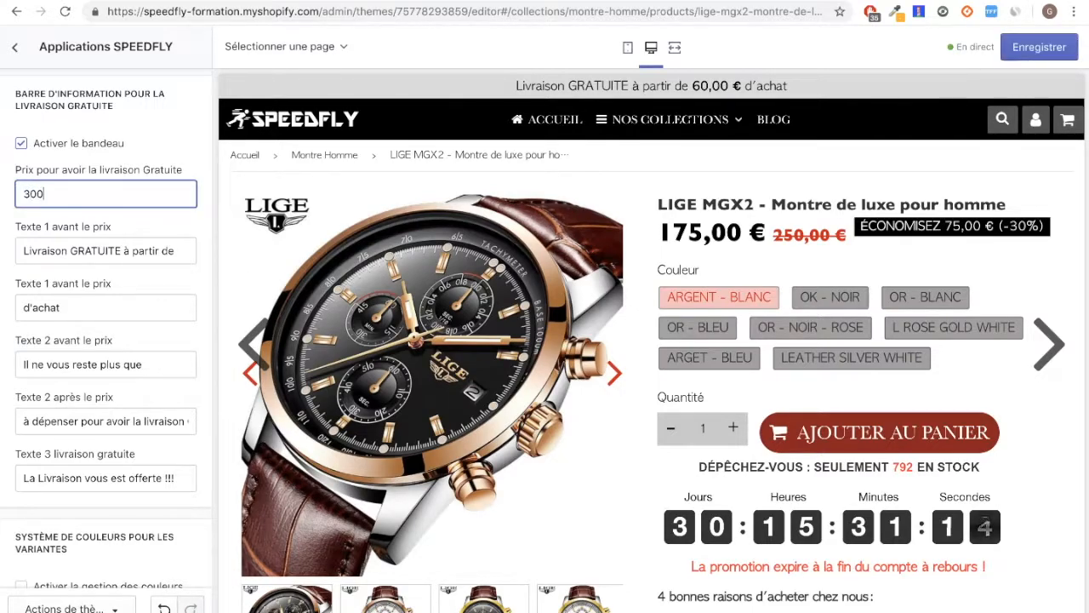
{"action": "left_click", "coordinate": [7, 221]}
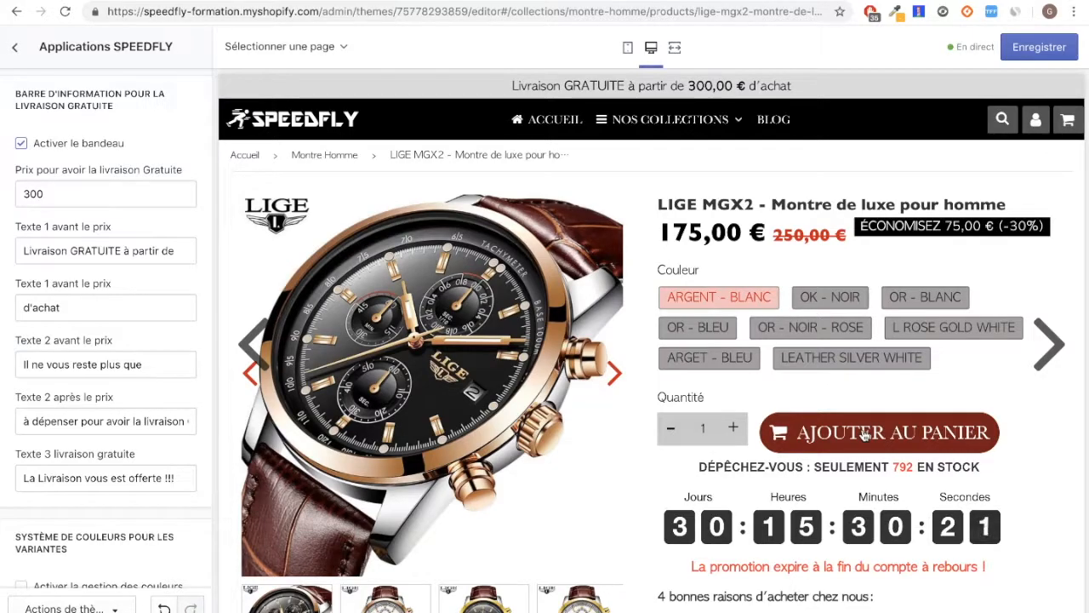
- Add the LIGE MGX2 watch to the cart and raise its quantity to 2 on the cart page
{"action": "left_click", "coordinate": [865, 435]}
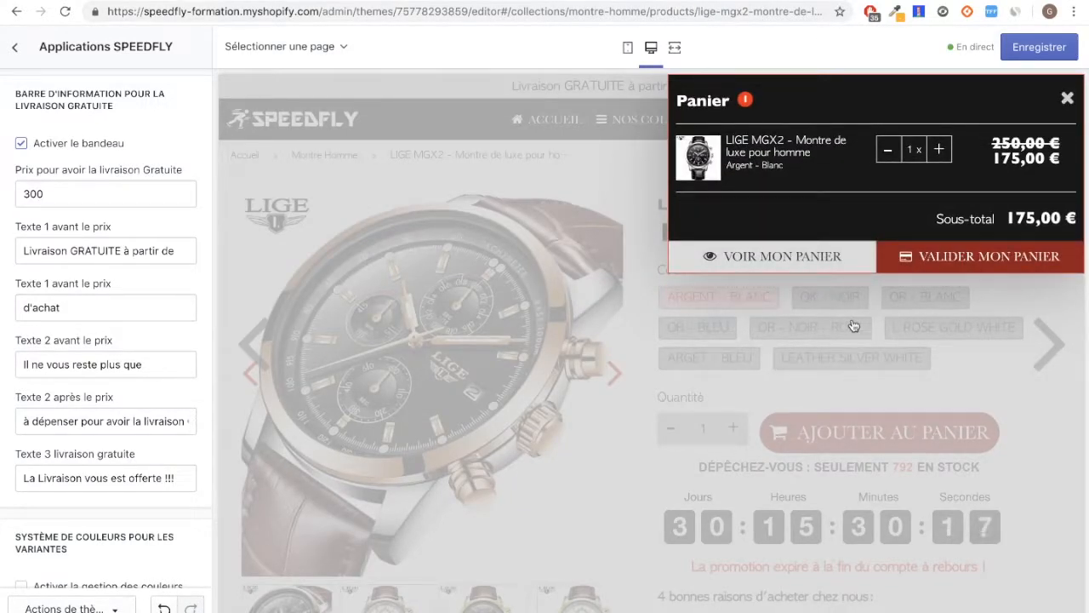
{"action": "left_click", "coordinate": [810, 259]}
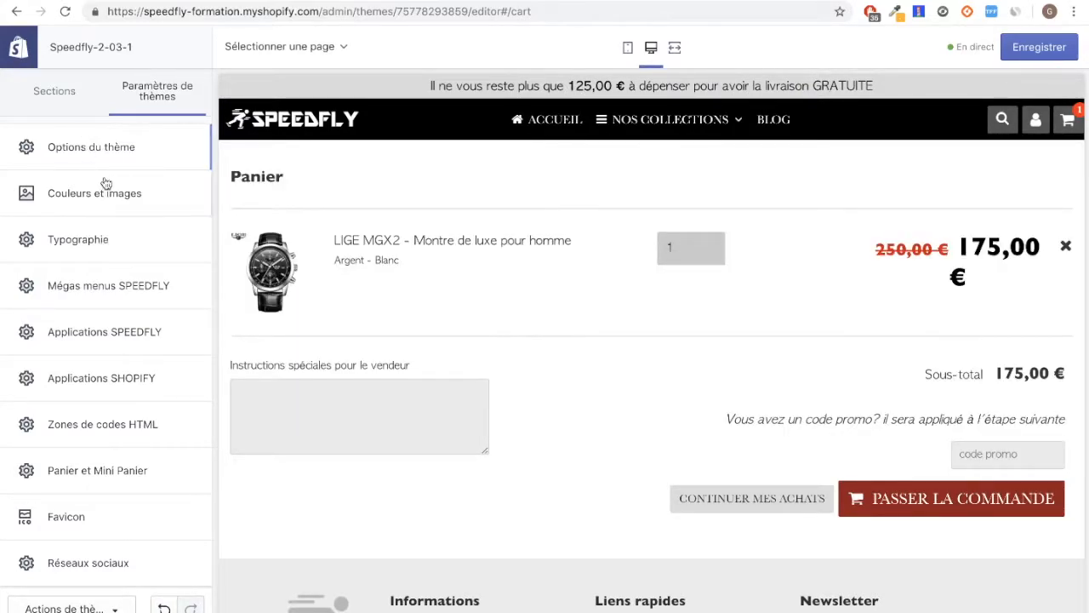
{"action": "left_click", "coordinate": [96, 331]}
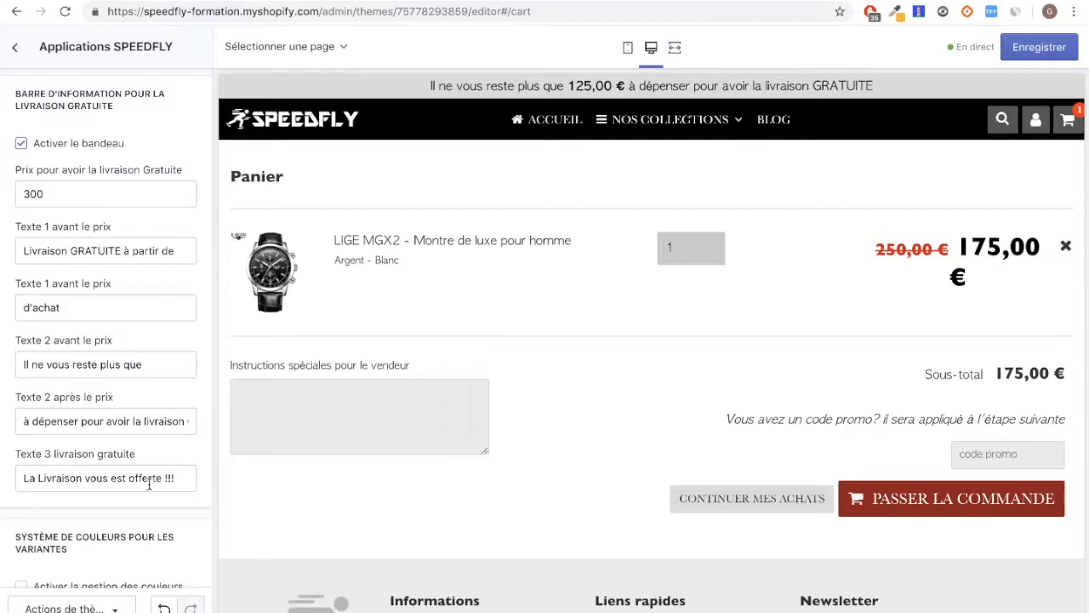
{"action": "left_click", "coordinate": [712, 244]}
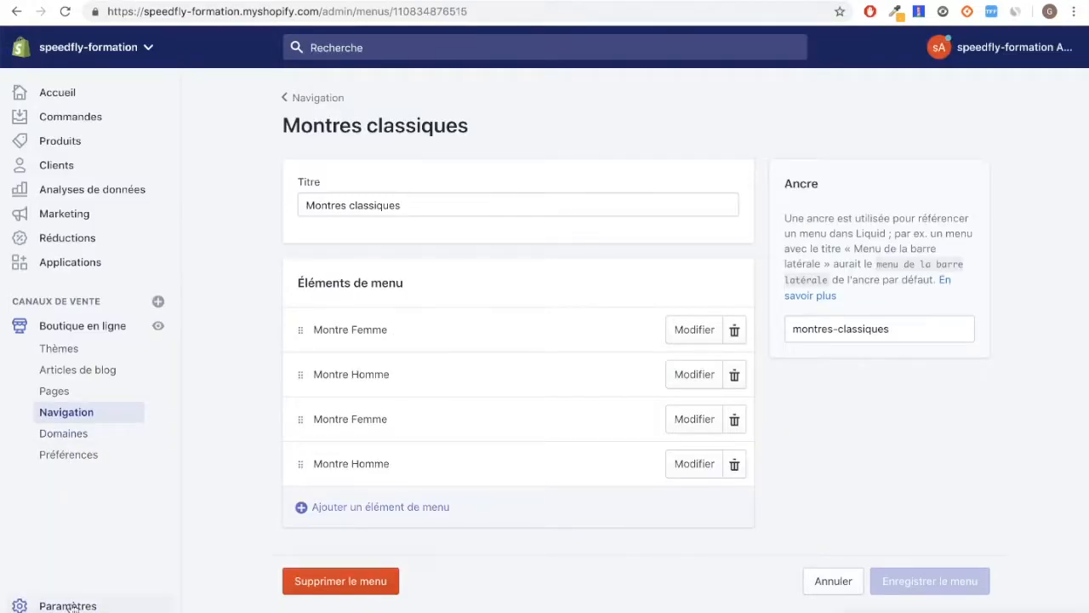
- Open the store's Expédition settings and review the shipping zones and rates
{"action": "left_click", "coordinate": [68, 605]}
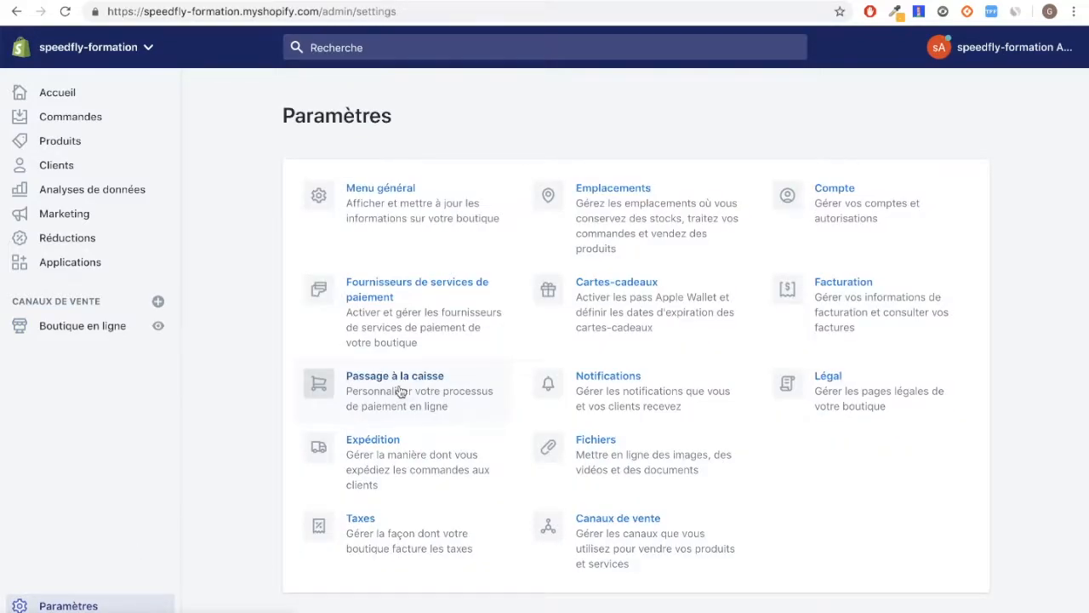
{"action": "left_click", "coordinate": [392, 457]}
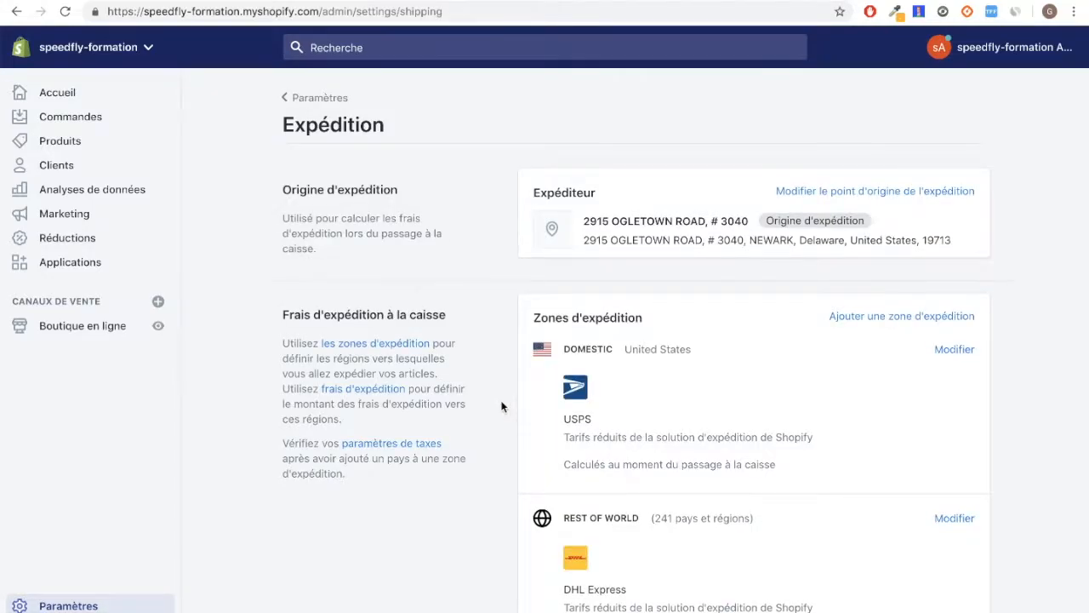
{"action": "scroll", "coordinate": [618, 401], "scroll_direction": "down", "scroll_amount": 10}
{"action": "scroll", "coordinate": [569, 434], "scroll_direction": "up", "scroll_amount": 9}
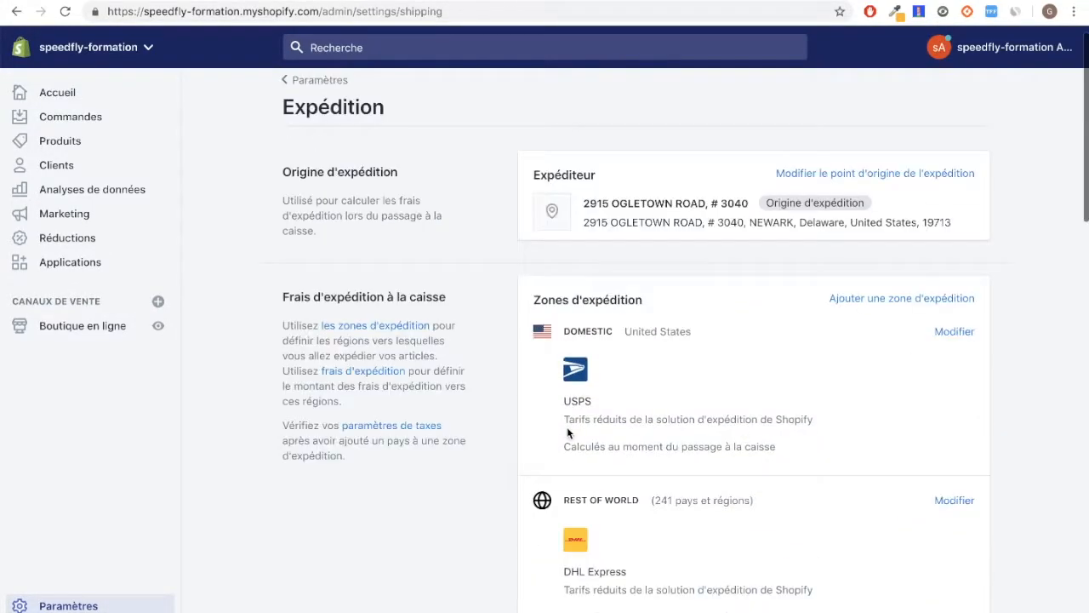
{"action": "scroll", "coordinate": [568, 434], "scroll_direction": "up", "scroll_amount": 1}
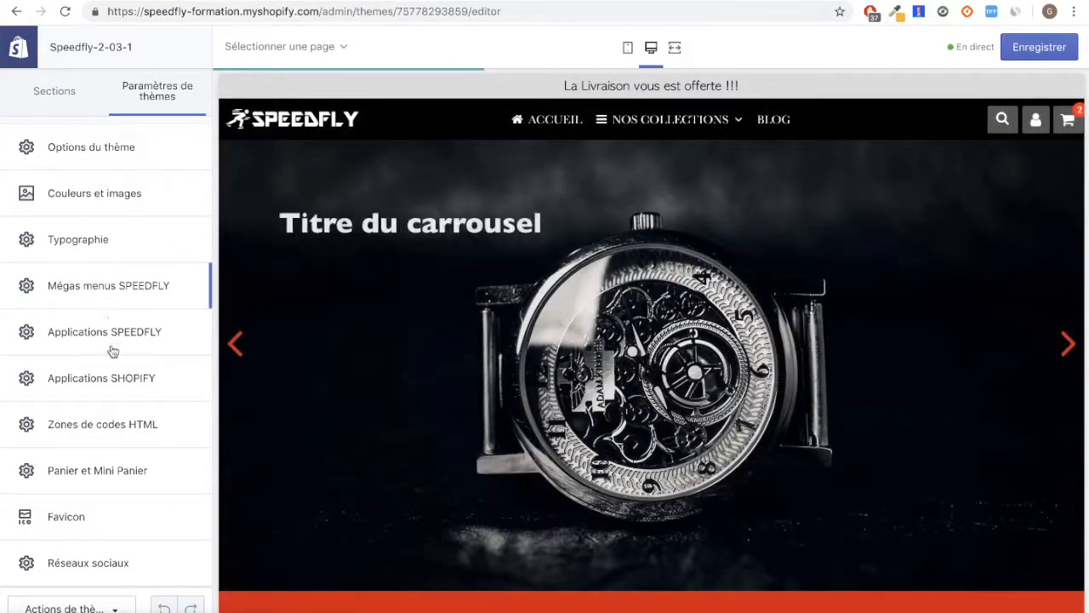
- Enable colour management for product variants in the Applications SPEEDFLY settings and save the theme
{"action": "left_click", "coordinate": [109, 338]}
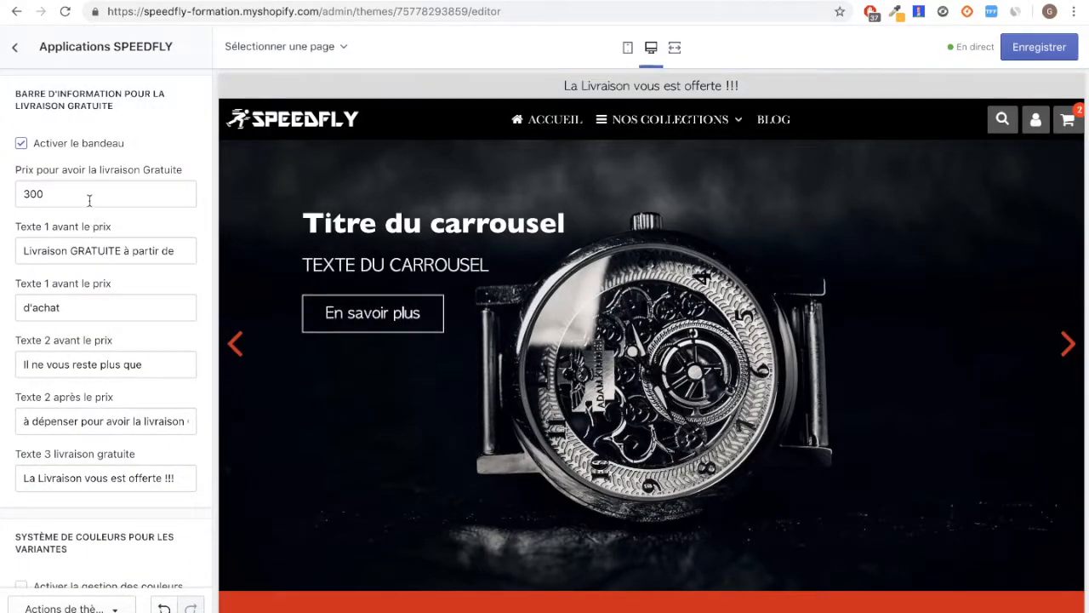
{"action": "scroll", "coordinate": [90, 204], "scroll_direction": "down", "scroll_amount": 2}
{"action": "scroll", "coordinate": [99, 222], "scroll_direction": "down", "scroll_amount": 2}
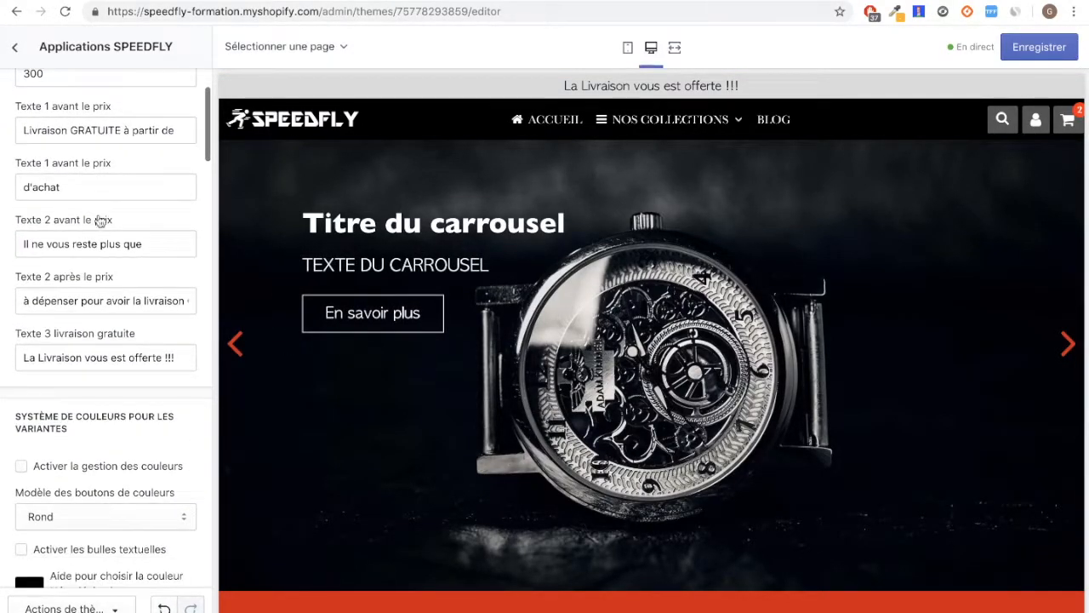
{"action": "scroll", "coordinate": [100, 220], "scroll_direction": "down", "scroll_amount": 5}
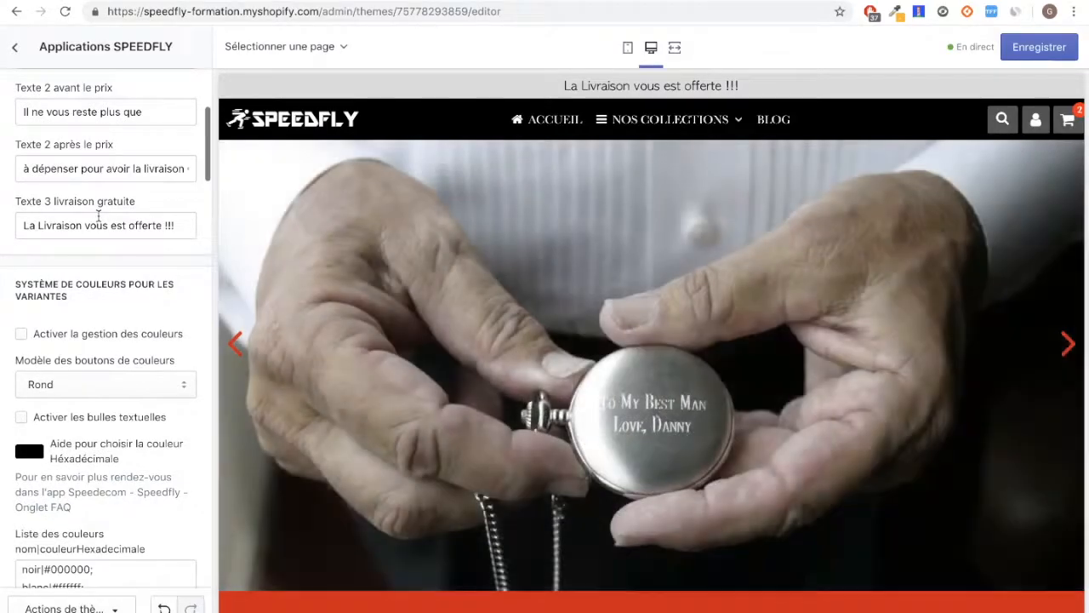
{"action": "scroll", "coordinate": [99, 222], "scroll_direction": "down", "scroll_amount": 1}
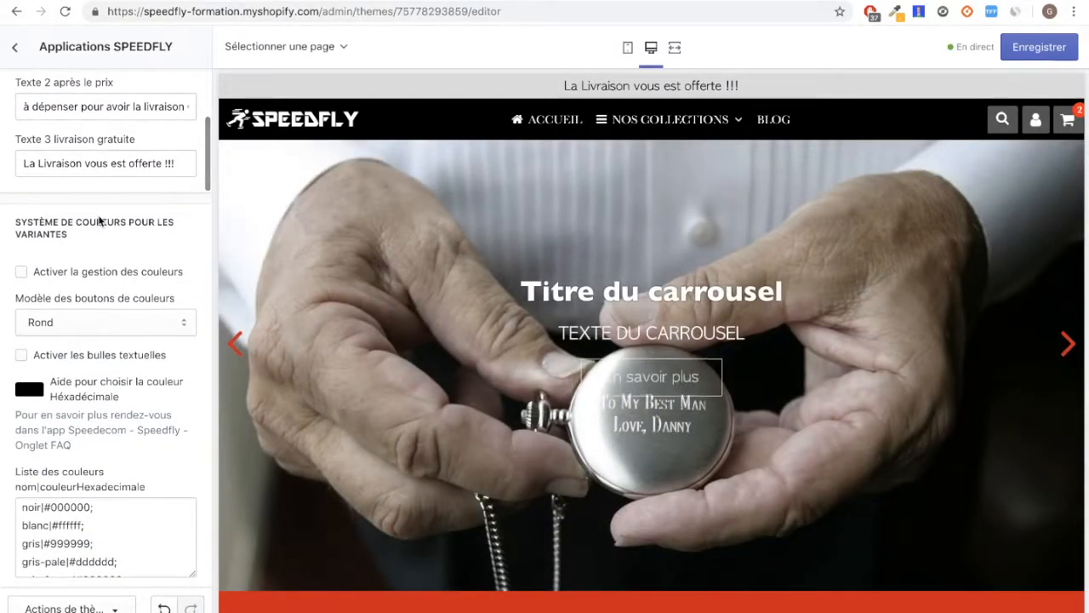
{"action": "left_click", "coordinate": [77, 281]}
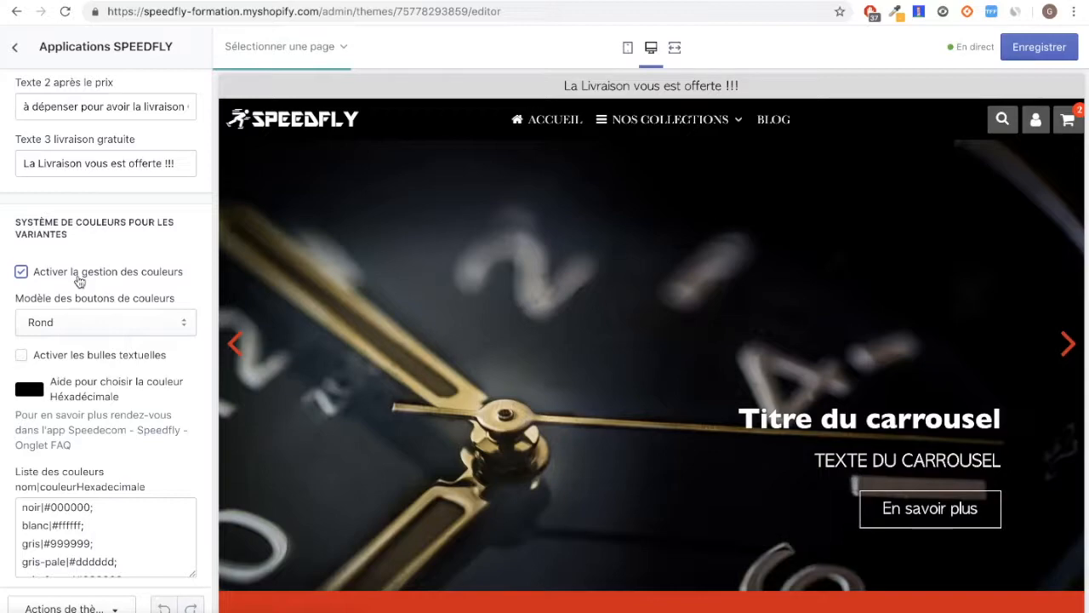
{"action": "left_click", "coordinate": [1033, 47]}
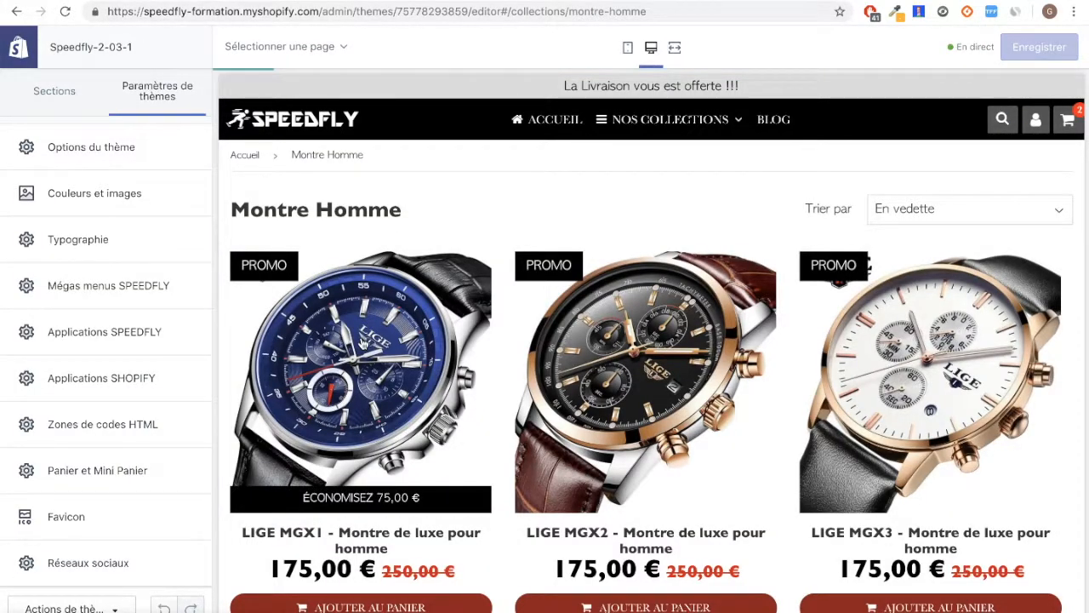
- With the LIGE MGX1 product previewed, set the variant colour button model to Carré and activate the text bubbles
{"action": "left_click", "coordinate": [361, 340]}
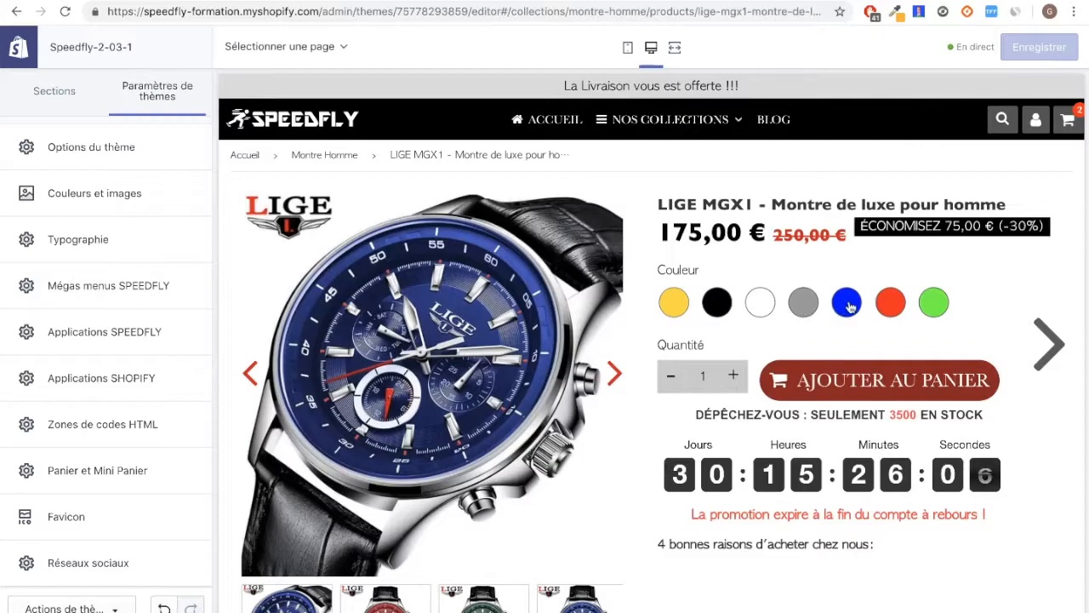
{"action": "left_click", "coordinate": [100, 331]}
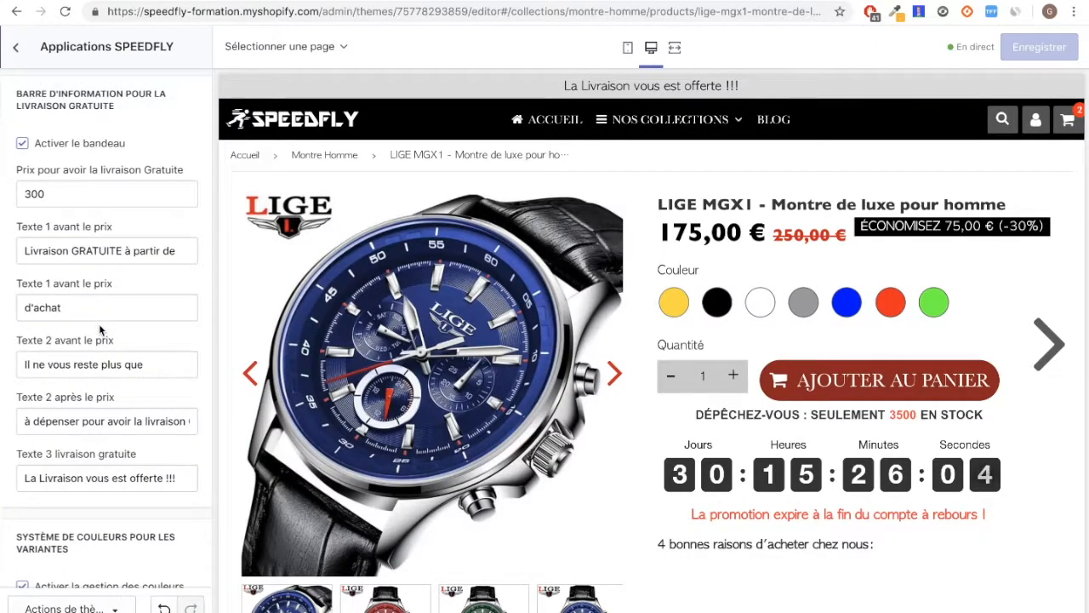
{"action": "scroll", "coordinate": [100, 372], "scroll_direction": "down", "scroll_amount": 5}
{"action": "scroll", "coordinate": [100, 372], "scroll_direction": "down", "scroll_amount": 3}
{"action": "scroll", "coordinate": [102, 340], "scroll_direction": "up", "scroll_amount": 2}
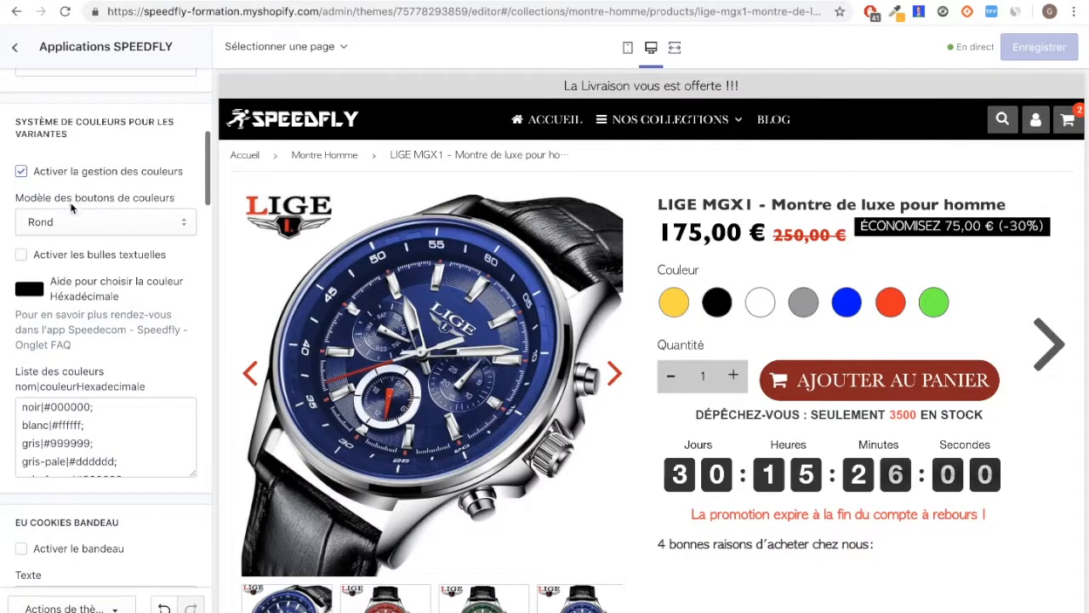
{"action": "left_click", "coordinate": [68, 222]}
{"action": "left_click", "coordinate": [38, 236]}
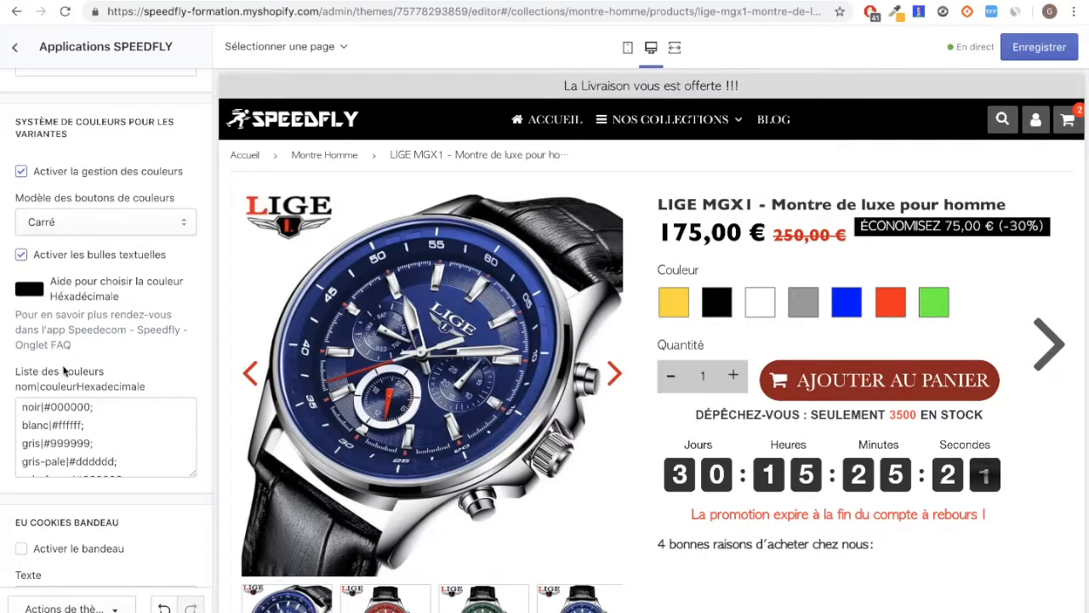
- Enlarge the variant colour list and examine its colour names and hexadecimal codes
{"action": "scroll", "coordinate": [95, 391], "scroll_direction": "down", "scroll_amount": 1}
{"action": "scroll", "coordinate": [98, 423], "scroll_direction": "down", "scroll_amount": 2}
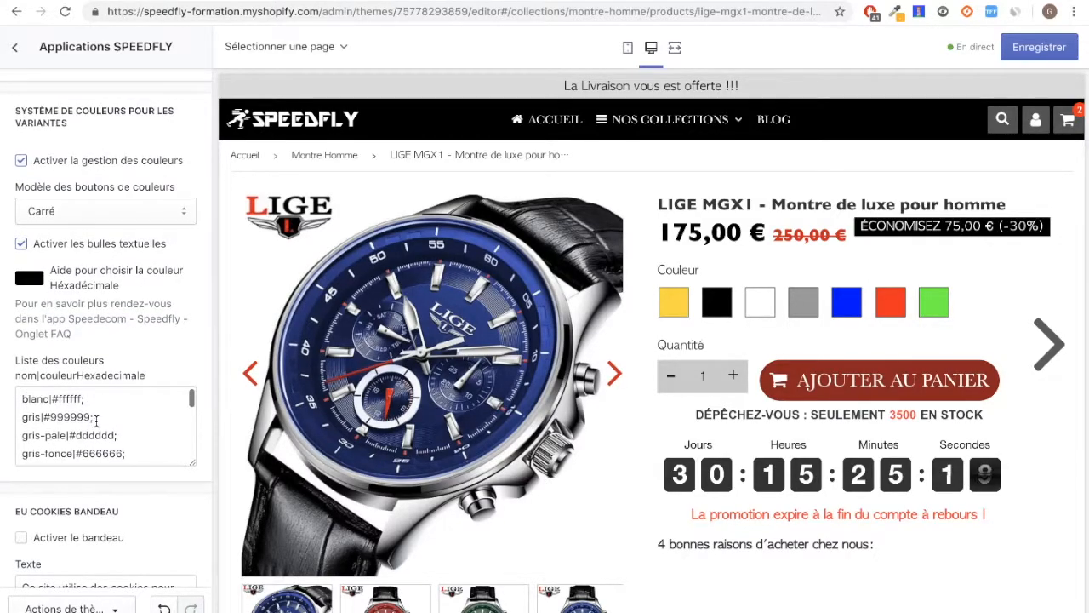
{"action": "scroll", "coordinate": [98, 423], "scroll_direction": "down", "scroll_amount": 4}
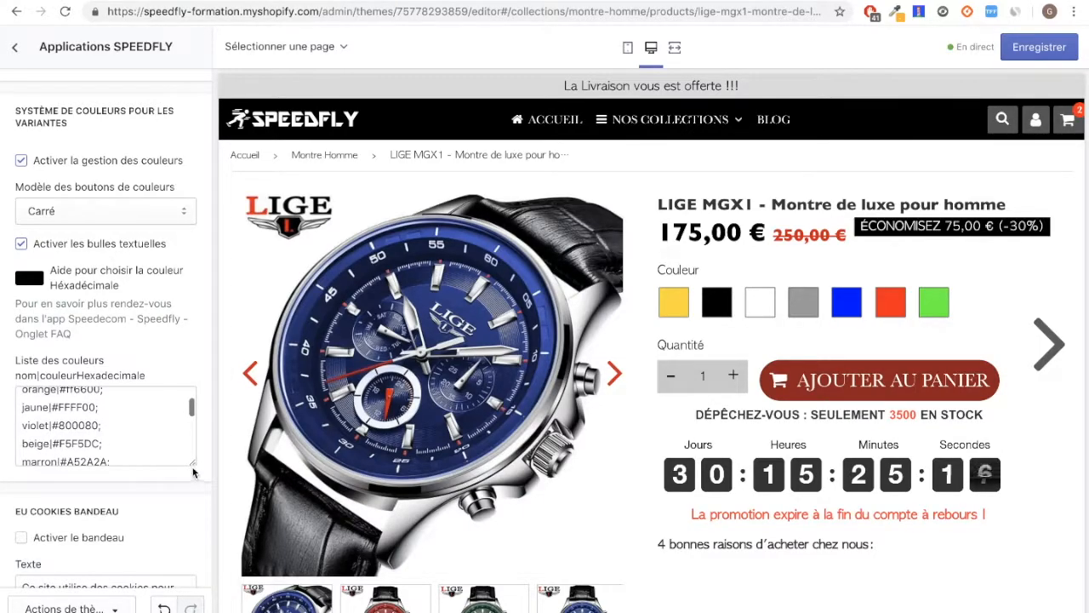
{"action": "left_click_drag", "start_coordinate": [192, 471], "coordinate": [201, 572]}
{"action": "scroll", "coordinate": [141, 438], "scroll_direction": "down", "scroll_amount": 6}
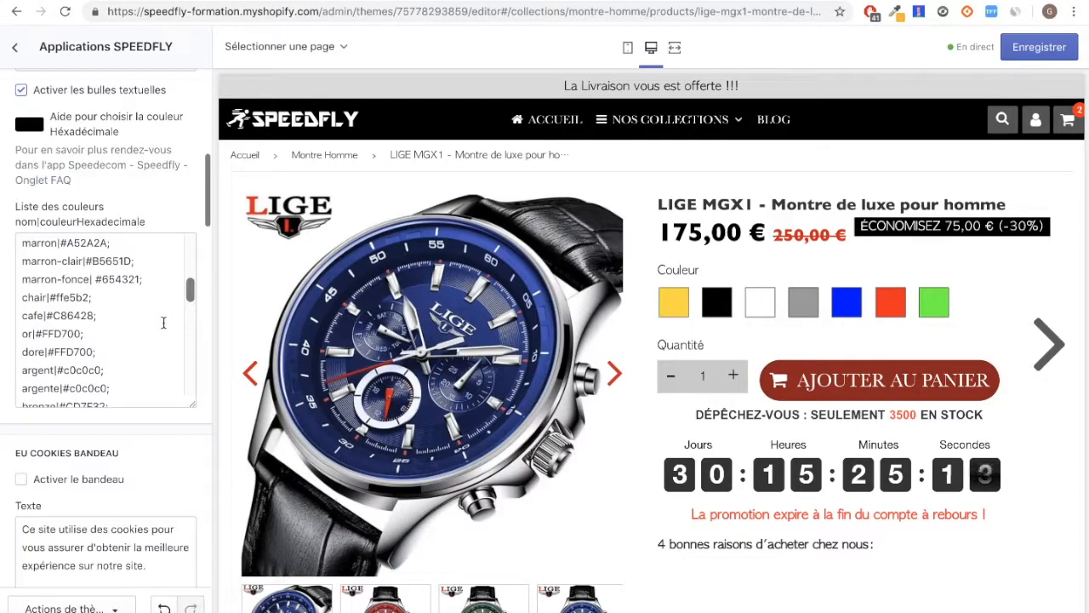
{"action": "scroll", "coordinate": [164, 322], "scroll_direction": "down", "scroll_amount": 3}
{"action": "left_click_drag", "start_coordinate": [192, 244], "coordinate": [181, 554]}
{"action": "scroll", "coordinate": [128, 354], "scroll_direction": "up", "scroll_amount": 3}
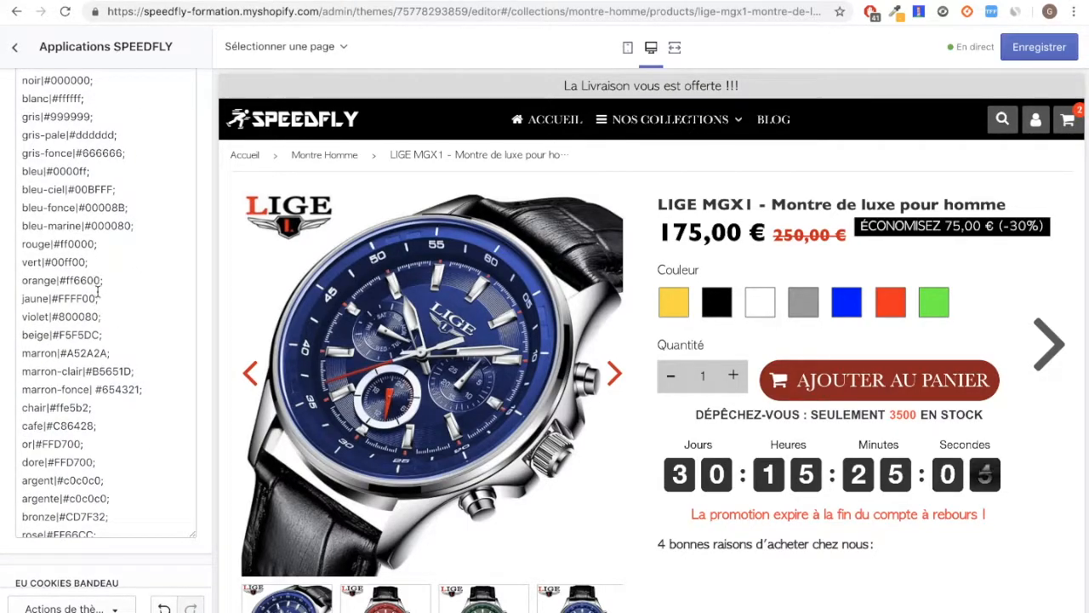
- Read through the rest of the variant colour list, from the French names to the last English entries
{"action": "scroll", "coordinate": [95, 290], "scroll_direction": "down", "scroll_amount": 5}
{"action": "scroll", "coordinate": [101, 294], "scroll_direction": "down", "scroll_amount": 10}
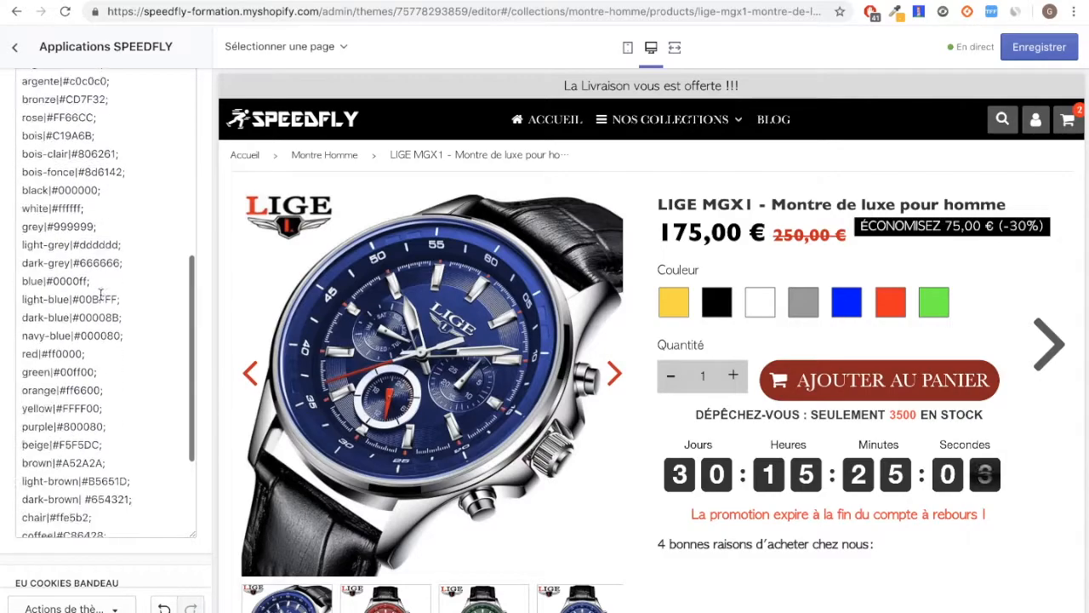
{"action": "scroll", "coordinate": [13, 345], "scroll_direction": "up", "scroll_amount": 3}
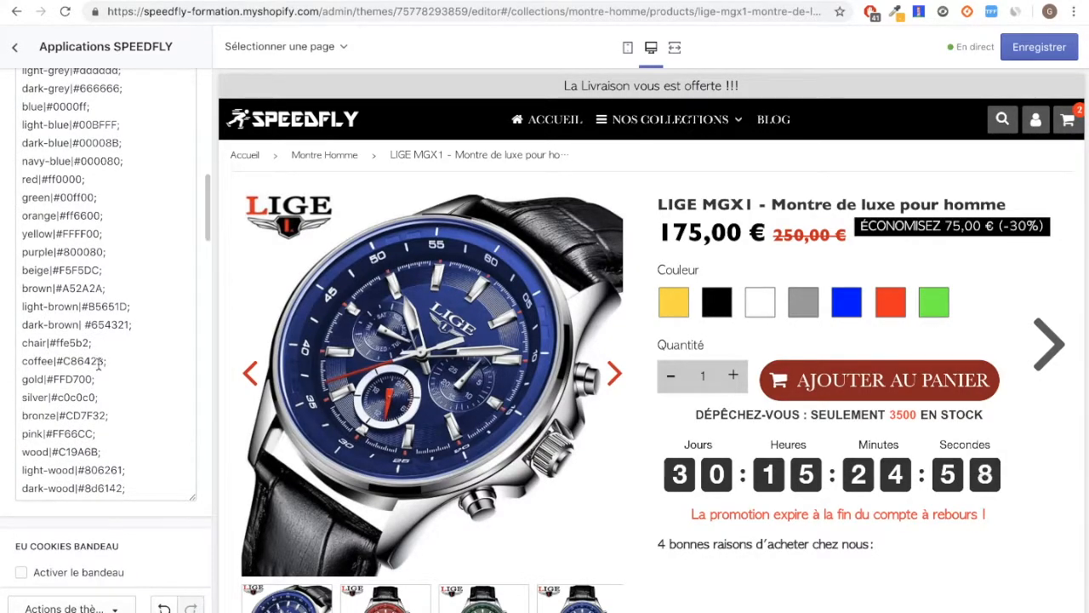
{"action": "scroll", "coordinate": [77, 353], "scroll_direction": "down", "scroll_amount": 2}
{"action": "scroll", "coordinate": [52, 362], "scroll_direction": "up", "scroll_amount": 4}
{"action": "scroll", "coordinate": [58, 345], "scroll_direction": "down", "scroll_amount": 4}
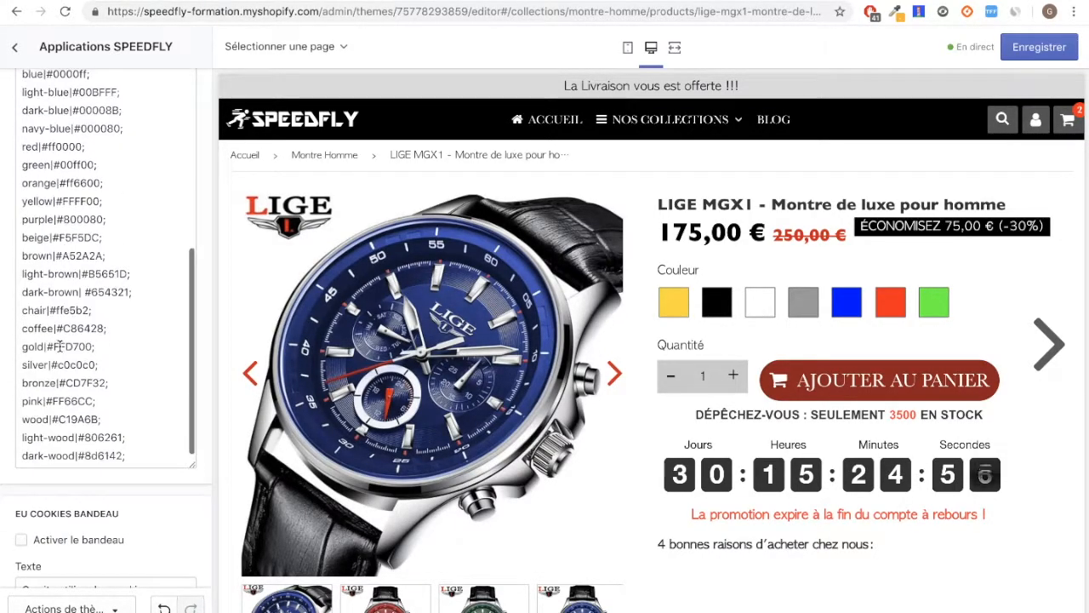
- Pick the blue #3678E6 in the hexadecimal colour helper and copy its code
{"action": "scroll", "coordinate": [4, 308], "scroll_direction": "up", "scroll_amount": 5}
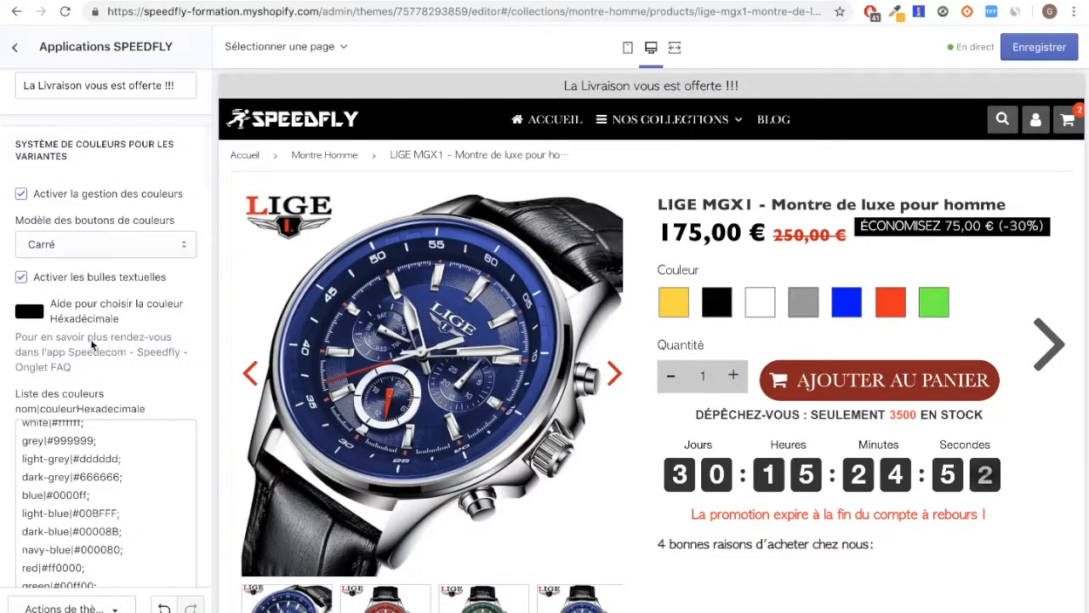
{"action": "left_click", "coordinate": [30, 312]}
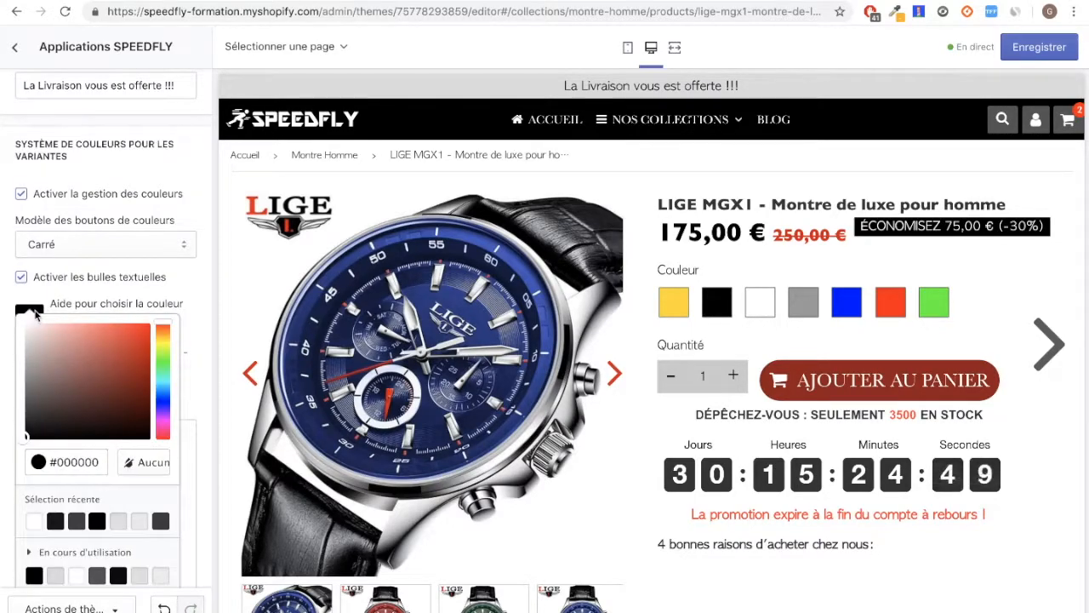
{"action": "left_click", "coordinate": [162, 391]}
{"action": "left_click_drag", "start_coordinate": [116, 344], "coordinate": [120, 338]}
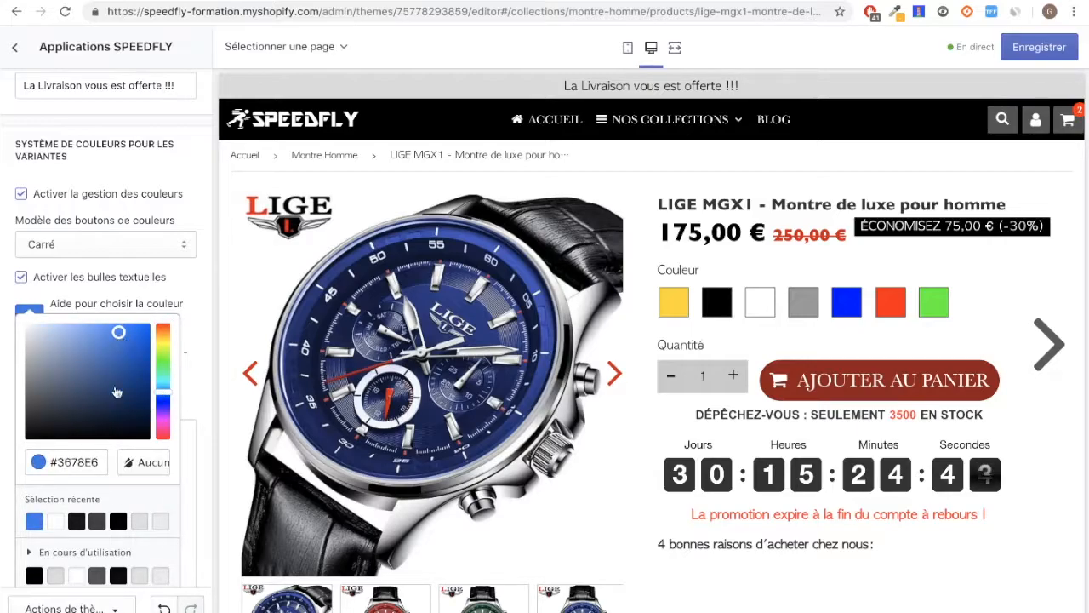
{"action": "double_click", "coordinate": [91, 462]}
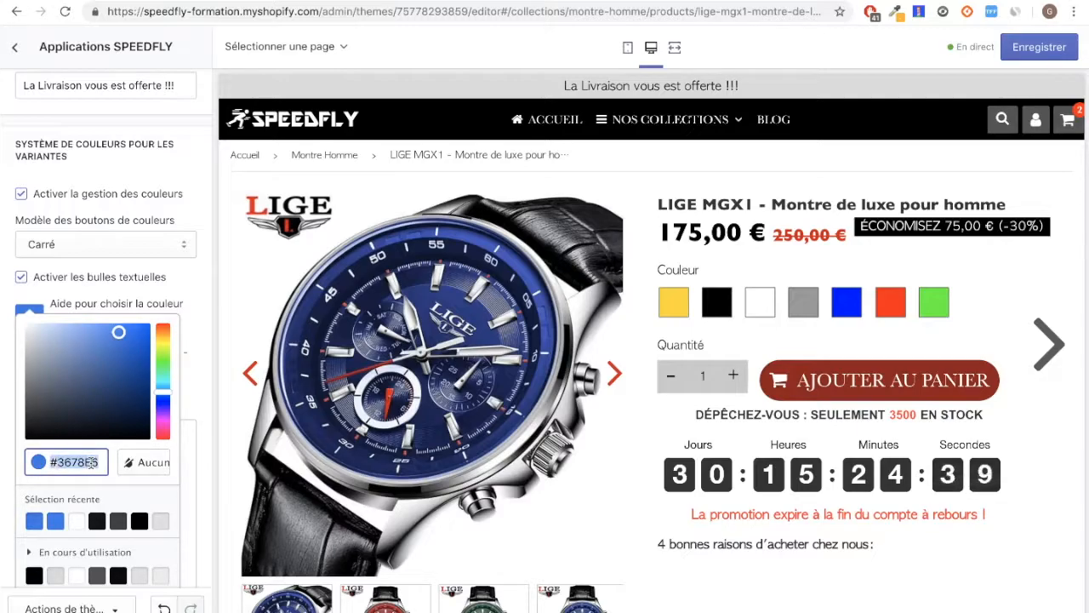
{"action": "left_click", "coordinate": [6, 433]}
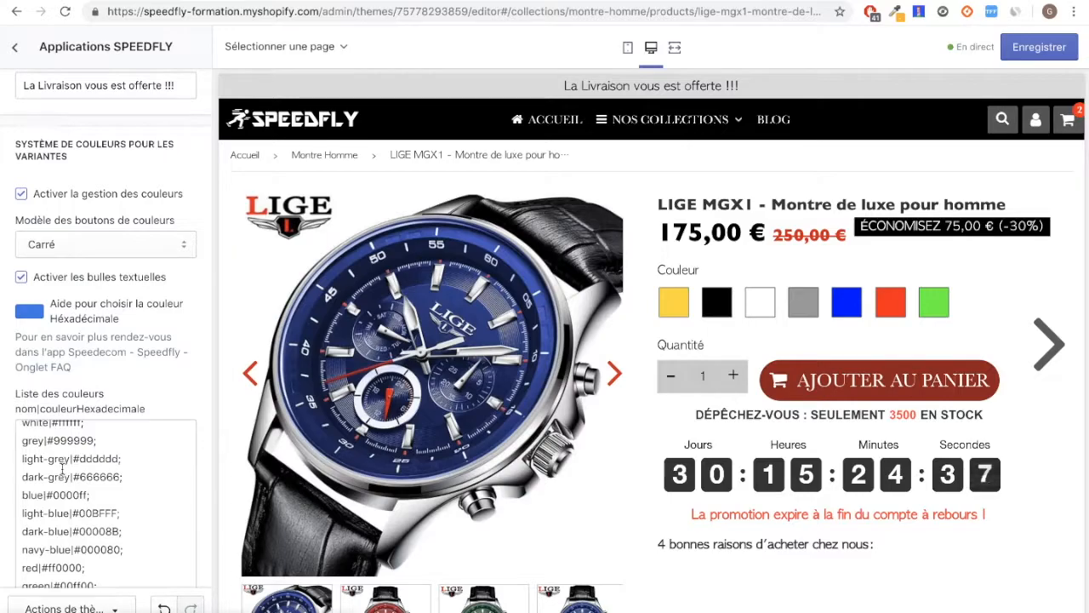
- Add the entry bleu-special|#3678E6; on a new line after dark-wood in the variant colour list
{"action": "scroll", "coordinate": [69, 463], "scroll_direction": "down", "scroll_amount": 5}
{"action": "scroll", "coordinate": [76, 479], "scroll_direction": "down", "scroll_amount": 10}
{"action": "scroll", "coordinate": [97, 299], "scroll_direction": "up", "scroll_amount": 2}
{"action": "scroll", "coordinate": [88, 293], "scroll_direction": "up", "scroll_amount": 3}
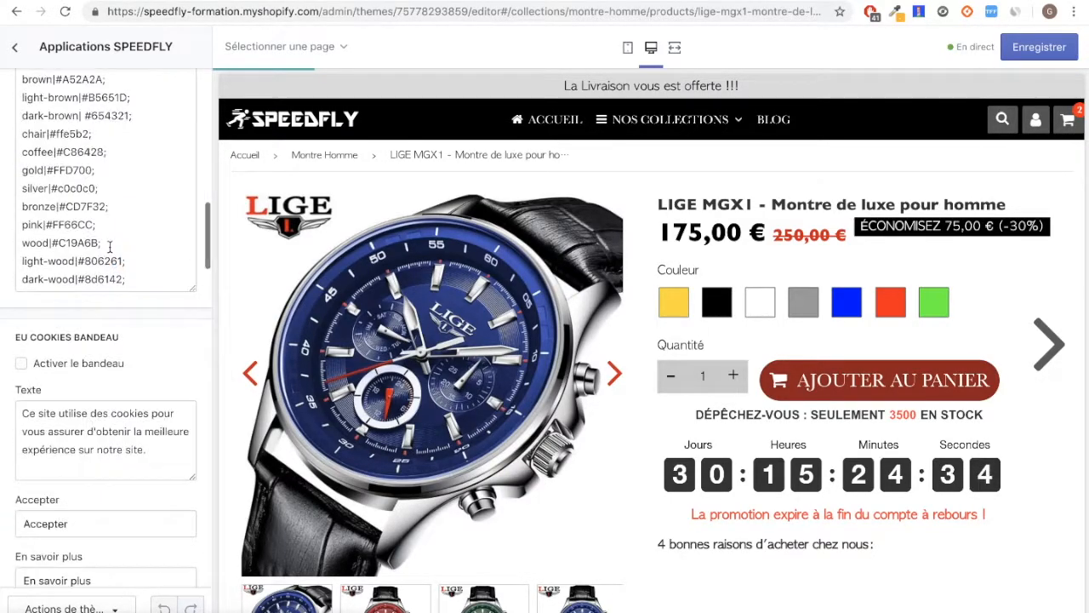
{"action": "left_click", "coordinate": [136, 279]}
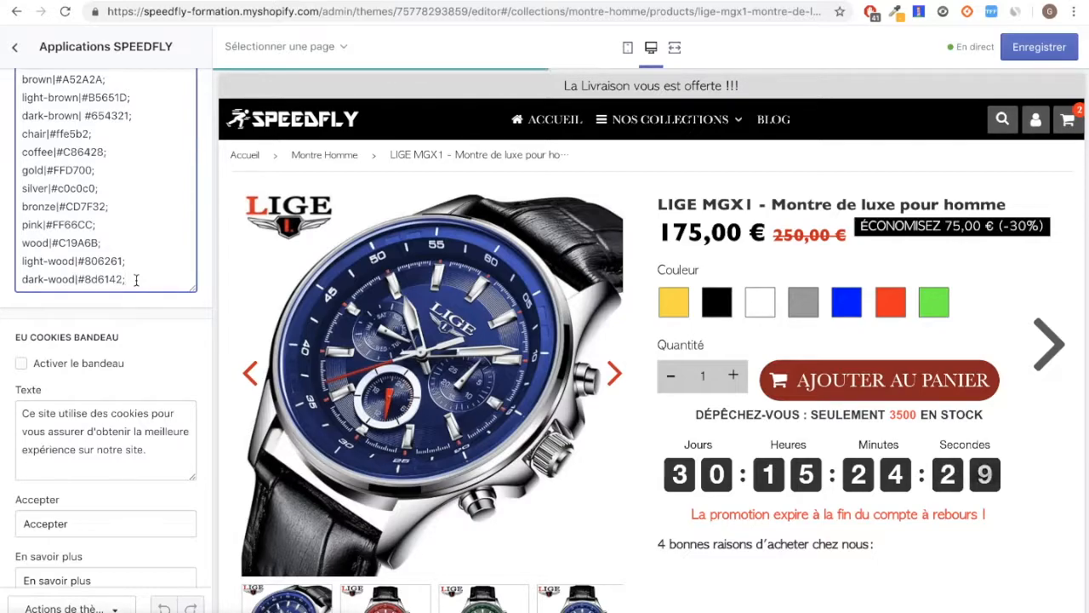
{"action": "key", "text": "Return"}
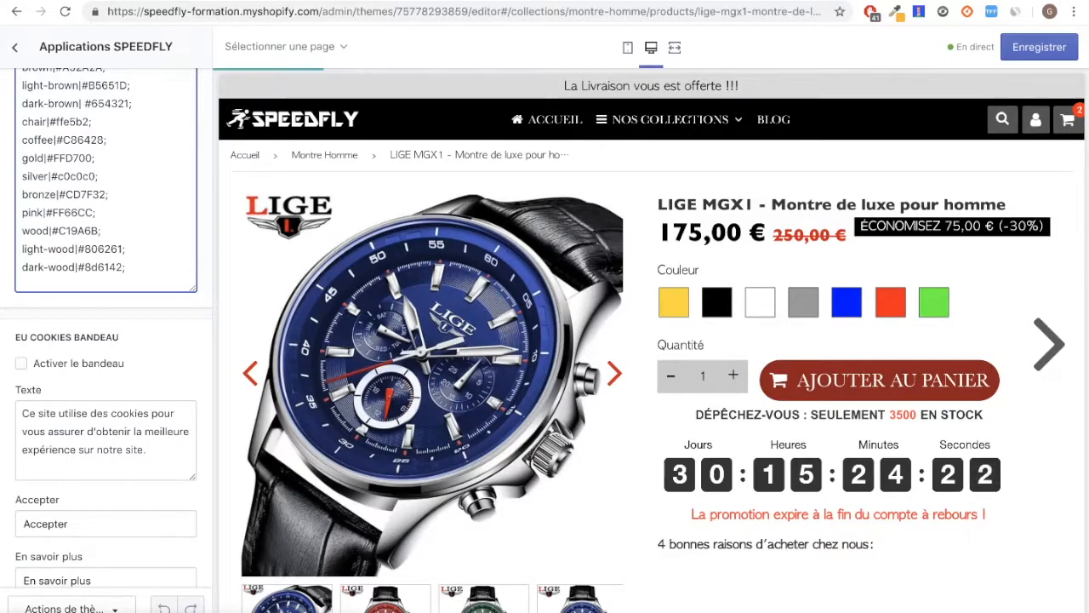
{"action": "type", "text": "bleu-special"}
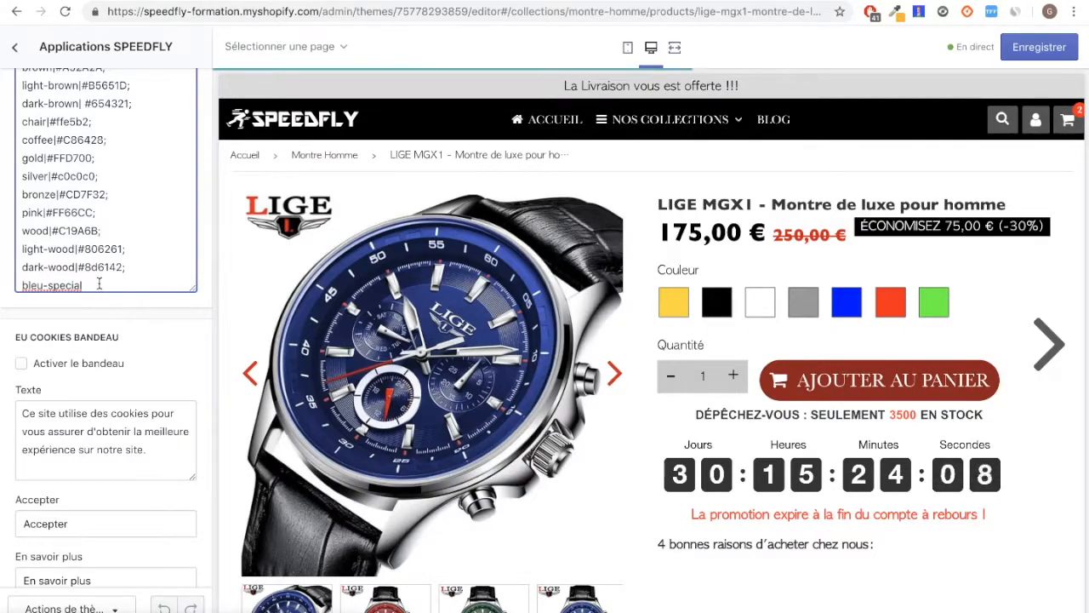
{"action": "type", "text": "|"}
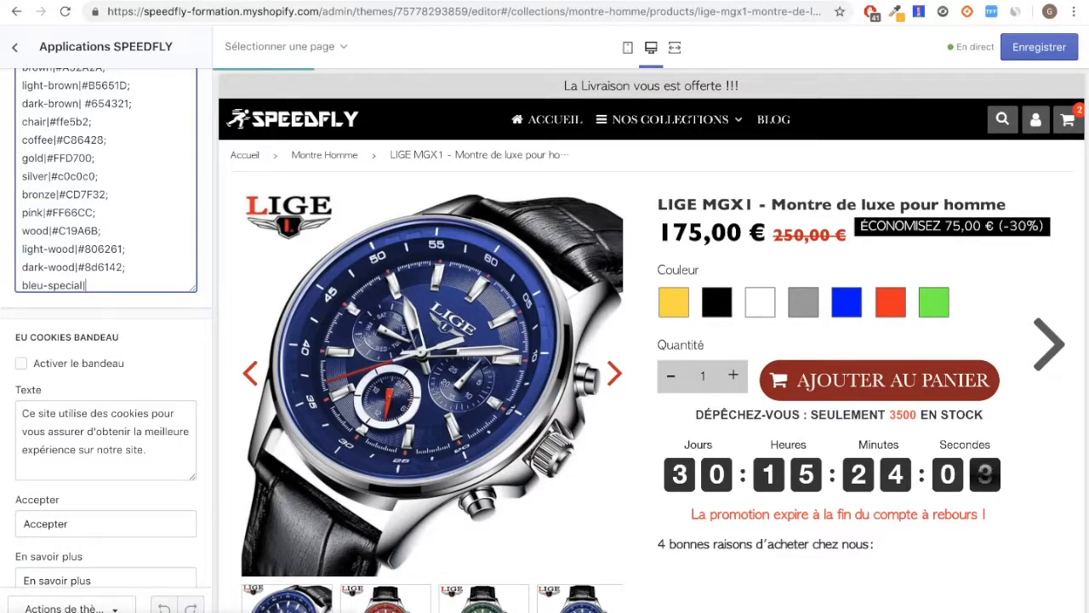
{"action": "type", "text": "#3678E6"}
{"action": "type", "text": ";"}
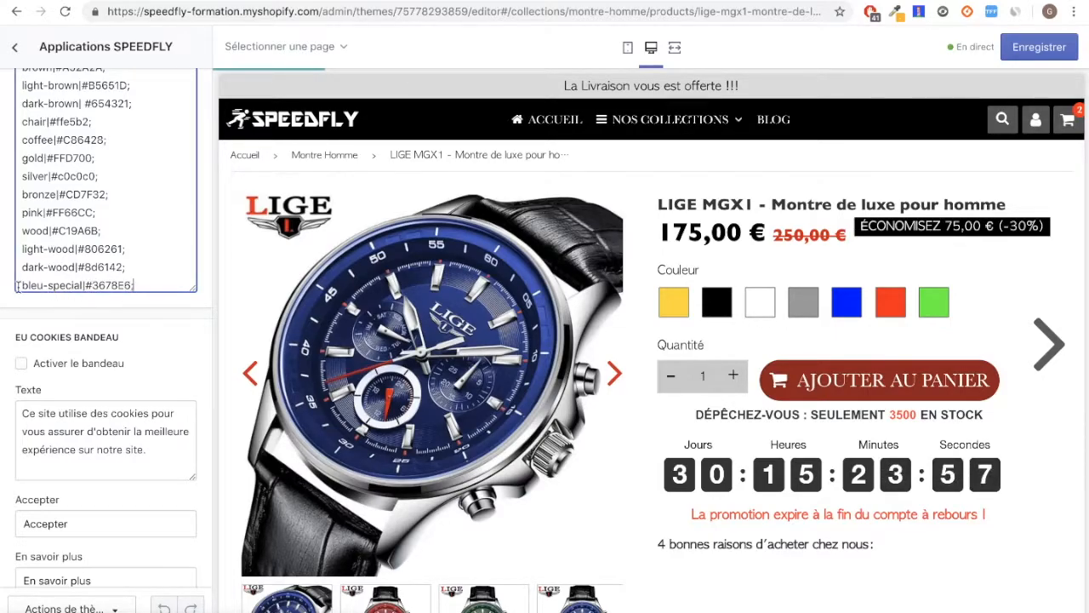
{"action": "left_click_drag", "start_coordinate": [19, 285], "coordinate": [83, 279]}
{"action": "double_click", "coordinate": [108, 279]}
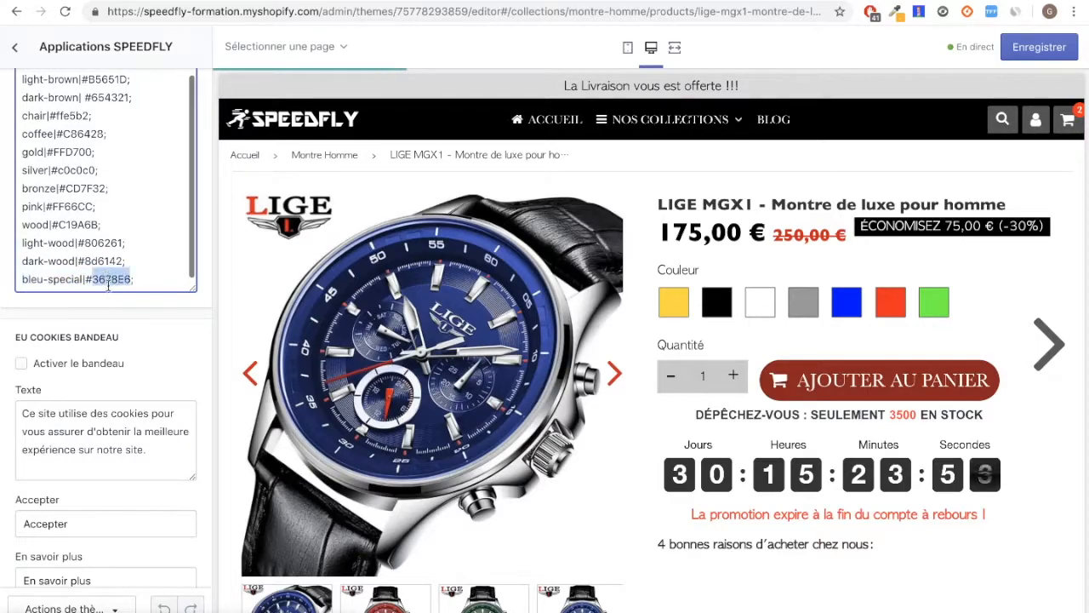
- Activate the EU cookies banner, save the theme and check the banner in the product preview
{"action": "scroll", "coordinate": [74, 357], "scroll_direction": "down", "scroll_amount": 3}
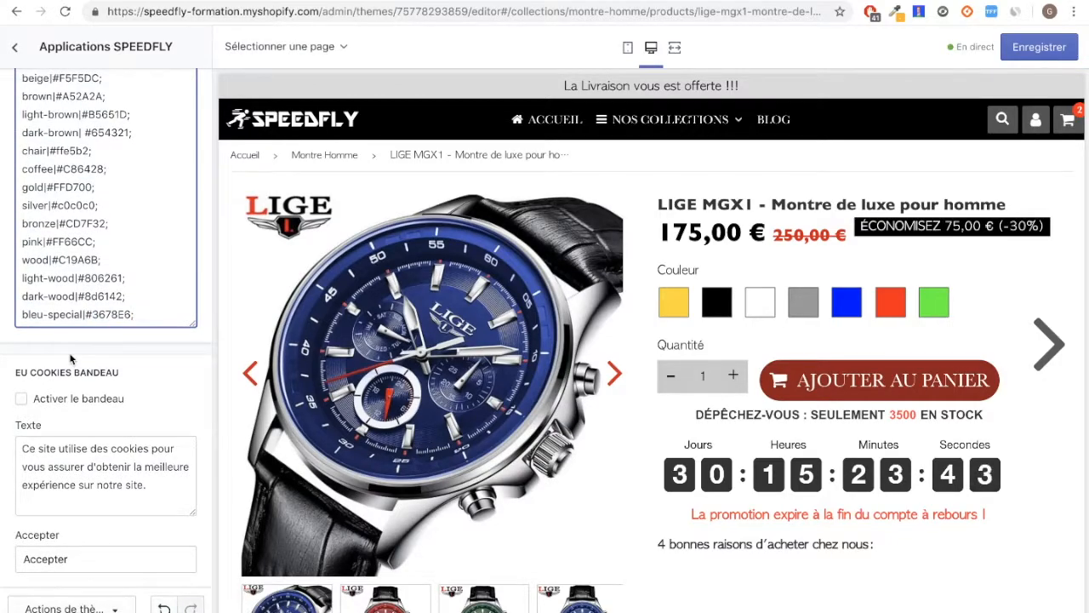
{"action": "scroll", "coordinate": [70, 340], "scroll_direction": "down", "scroll_amount": 2}
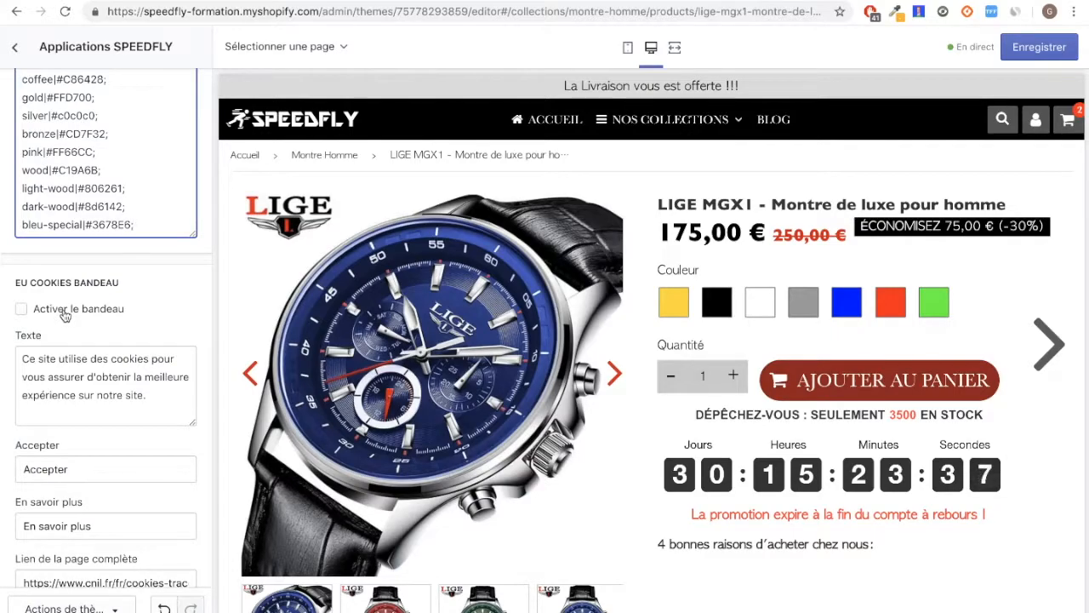
{"action": "left_click", "coordinate": [61, 318]}
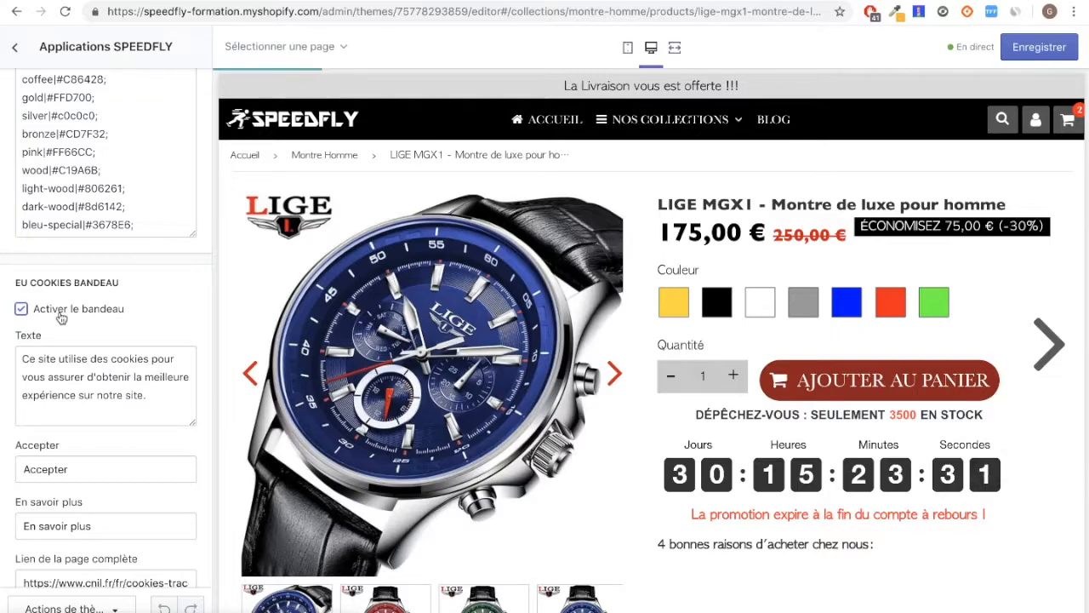
{"action": "left_click", "coordinate": [1058, 51]}
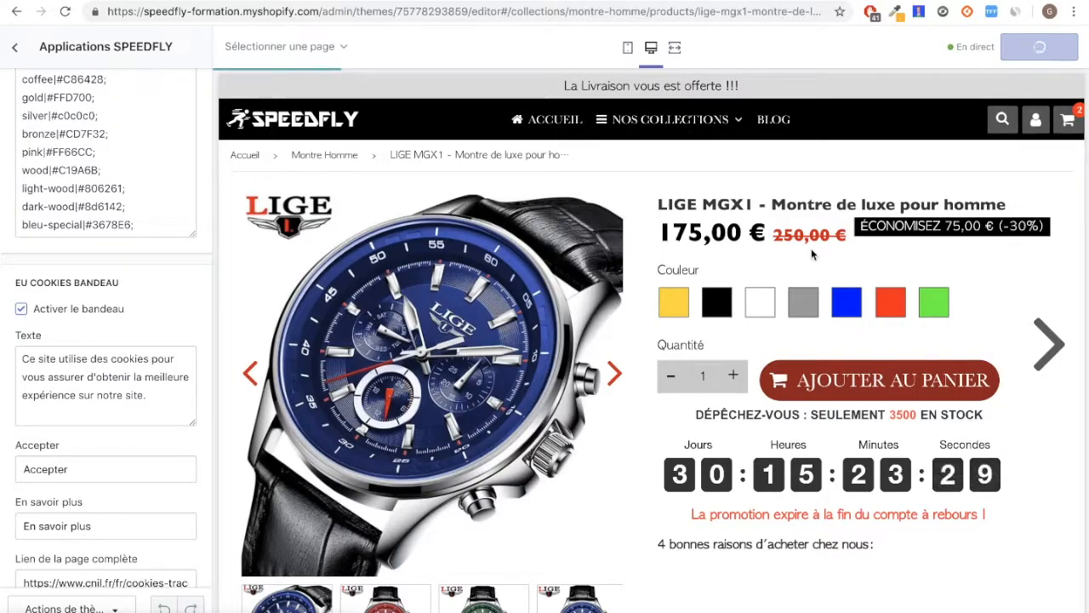
{"action": "scroll", "coordinate": [630, 486], "scroll_direction": "down", "scroll_amount": 1}
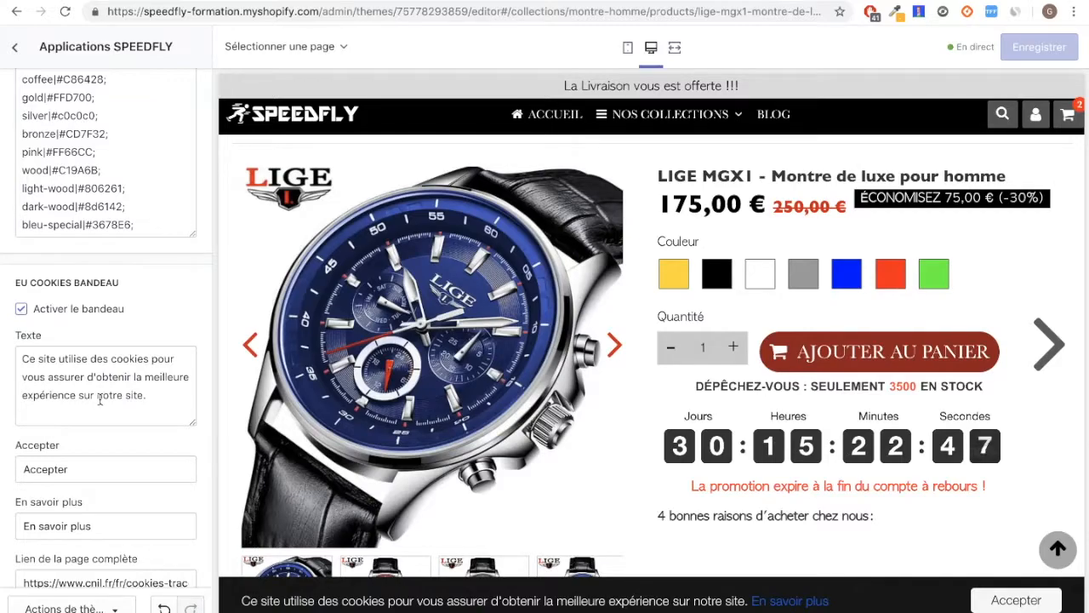
- Review the cookie banner's text and link settings, then activate the newsletter sign-up popup
{"action": "scroll", "coordinate": [118, 403], "scroll_direction": "down", "scroll_amount": 3}
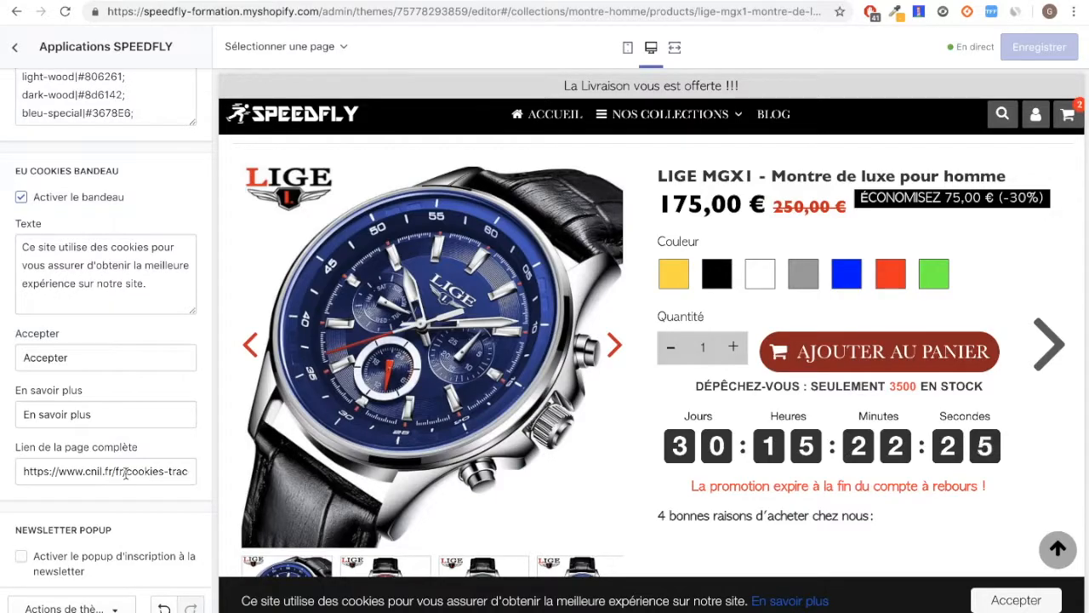
{"action": "scroll", "coordinate": [102, 471], "scroll_direction": "down", "scroll_amount": 2}
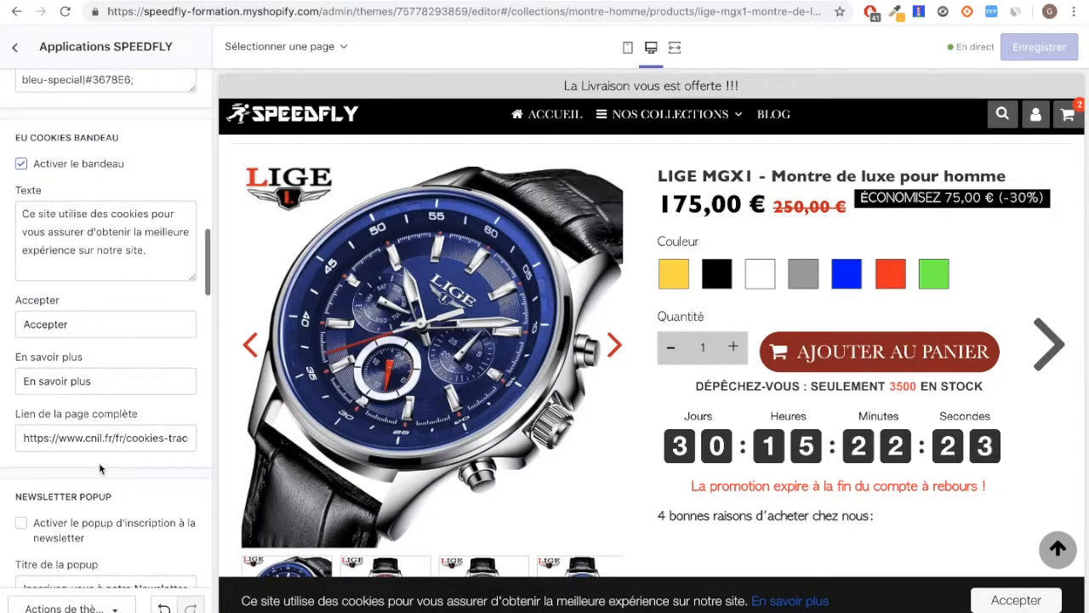
{"action": "scroll", "coordinate": [100, 425], "scroll_direction": "down", "scroll_amount": 2}
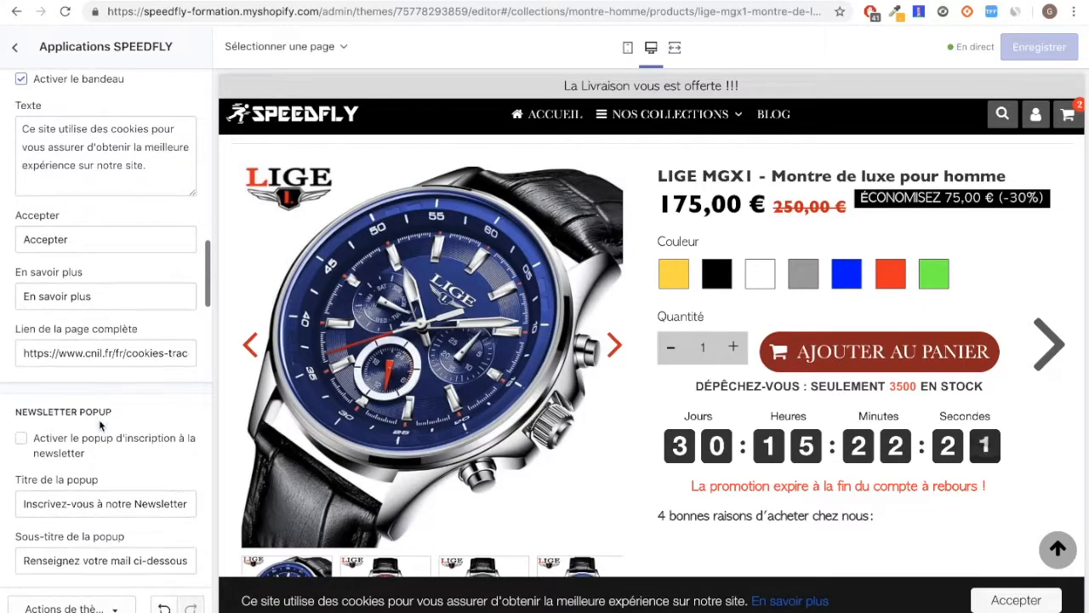
{"action": "scroll", "coordinate": [100, 425], "scroll_direction": "down", "scroll_amount": 2}
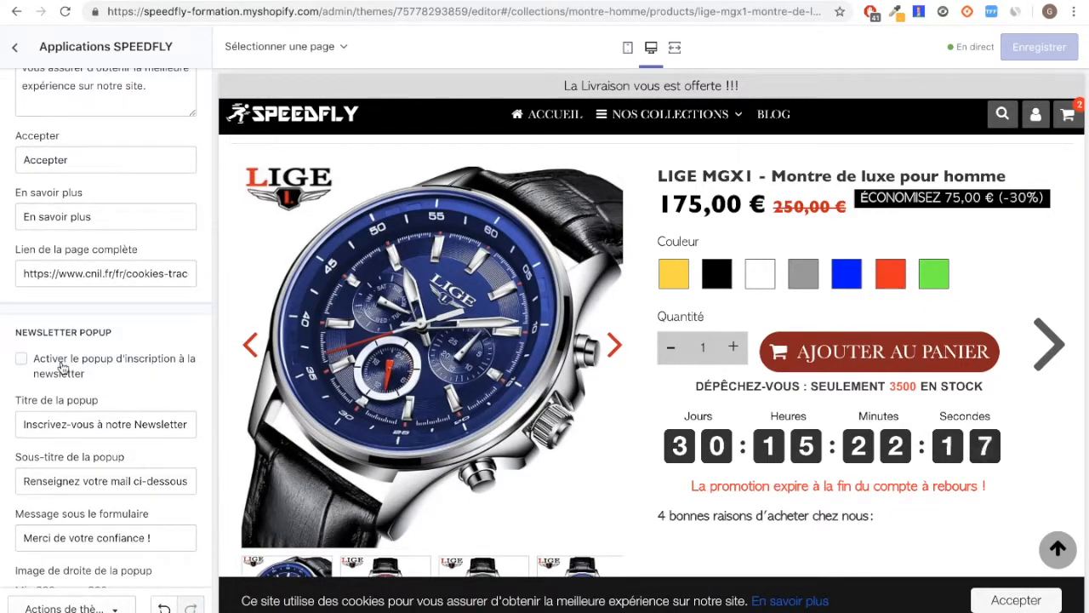
{"action": "left_click", "coordinate": [58, 365]}
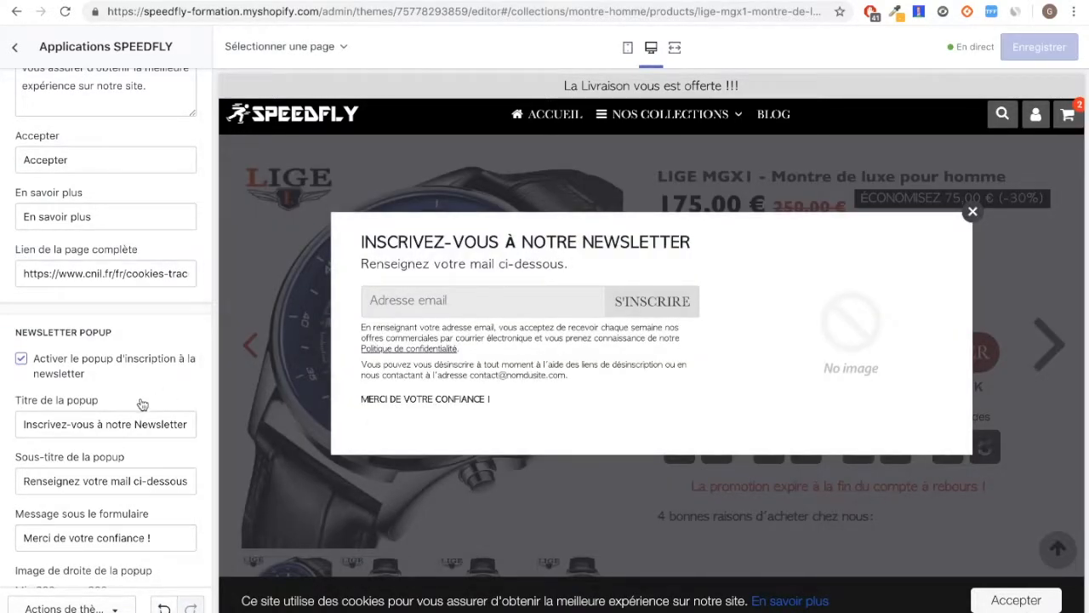
- Compare the newsletter popup's title, subtitle and message under the form with their display in the preview
{"action": "scroll", "coordinate": [73, 412], "scroll_direction": "down", "scroll_amount": 1}
{"action": "scroll", "coordinate": [74, 412], "scroll_direction": "down", "scroll_amount": 1}
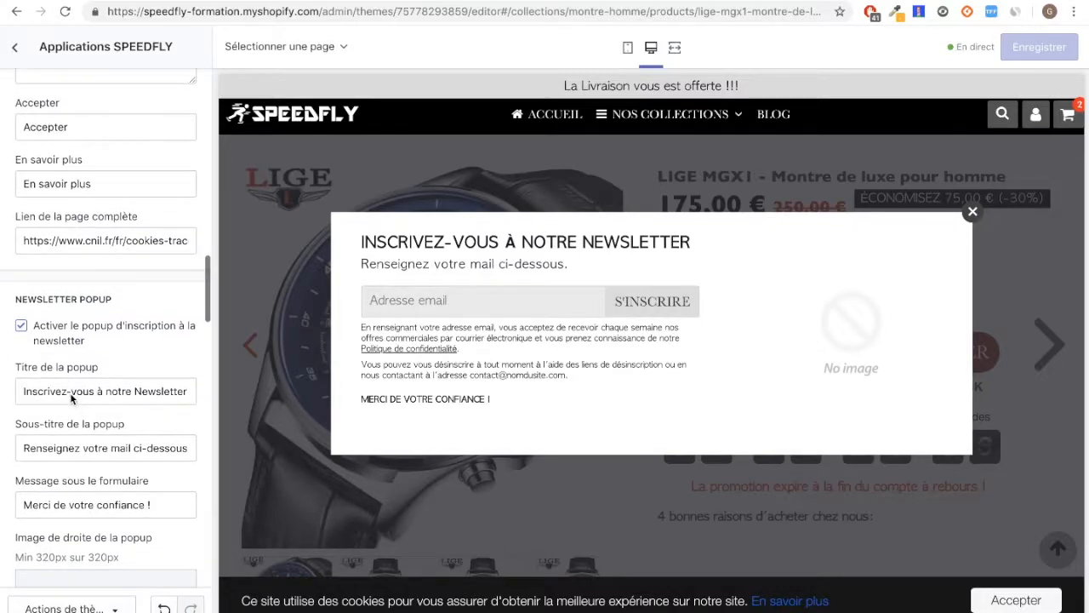
{"action": "left_click_drag", "start_coordinate": [416, 241], "coordinate": [361, 243]}
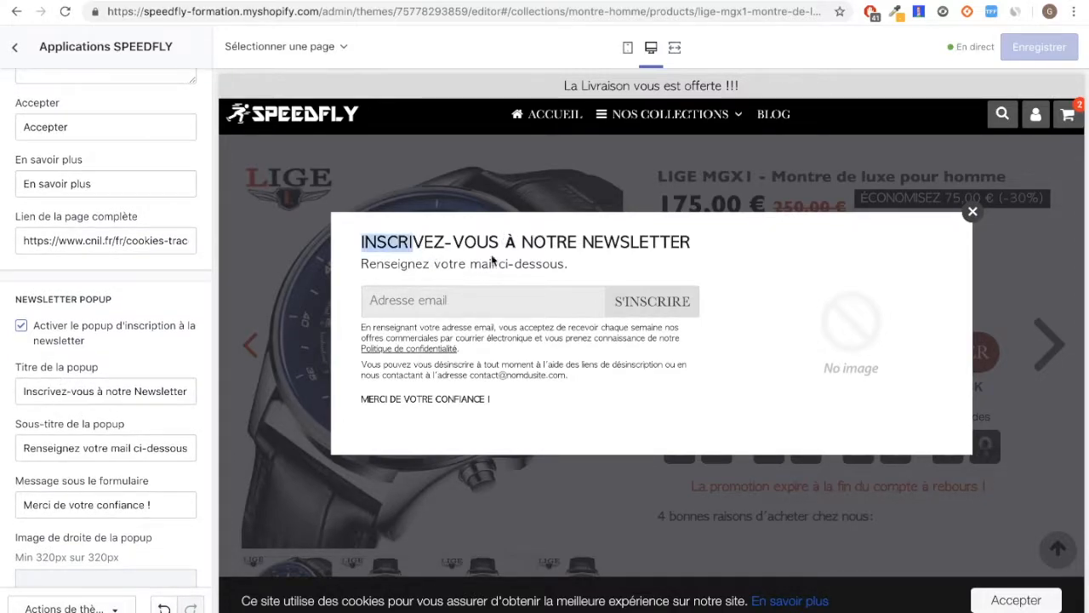
{"action": "left_click_drag", "start_coordinate": [570, 267], "coordinate": [391, 266]}
{"action": "scroll", "coordinate": [97, 497], "scroll_direction": "down", "scroll_amount": 1}
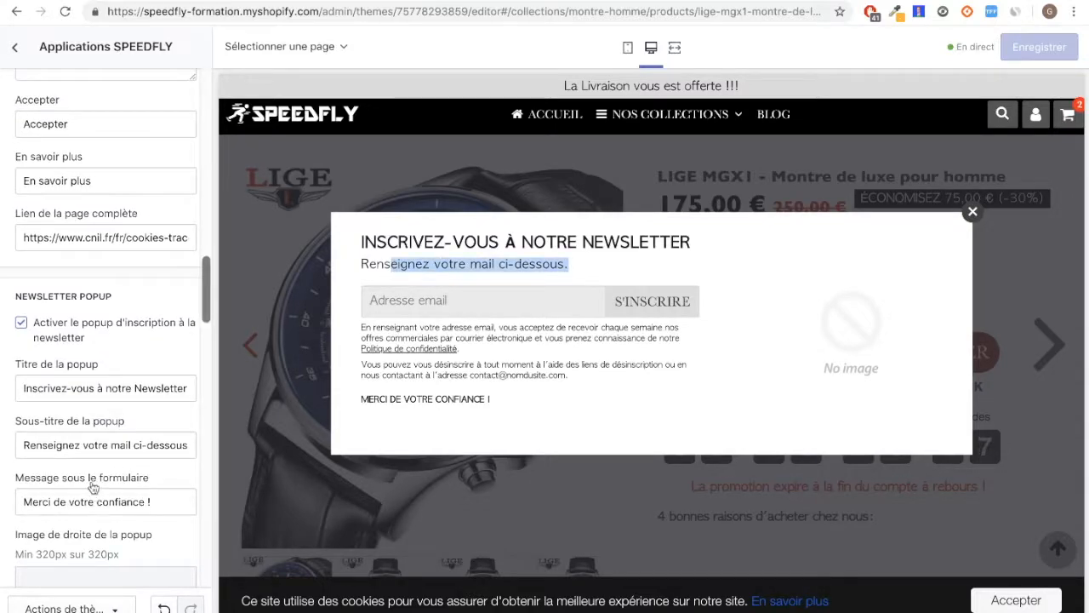
{"action": "scroll", "coordinate": [94, 487], "scroll_direction": "down", "scroll_amount": 2}
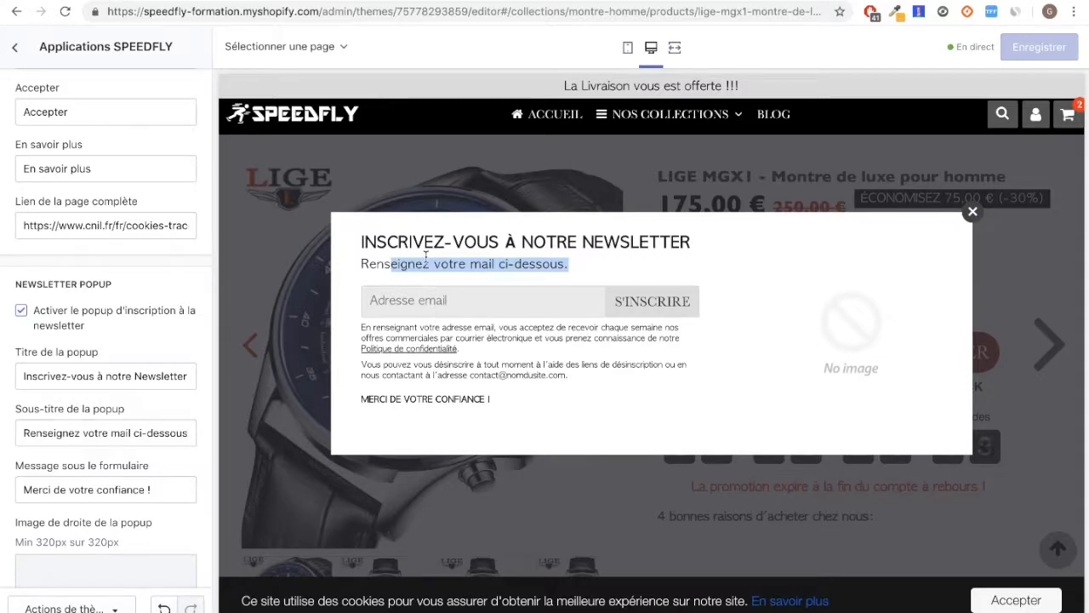
{"action": "left_click", "coordinate": [41, 521]}
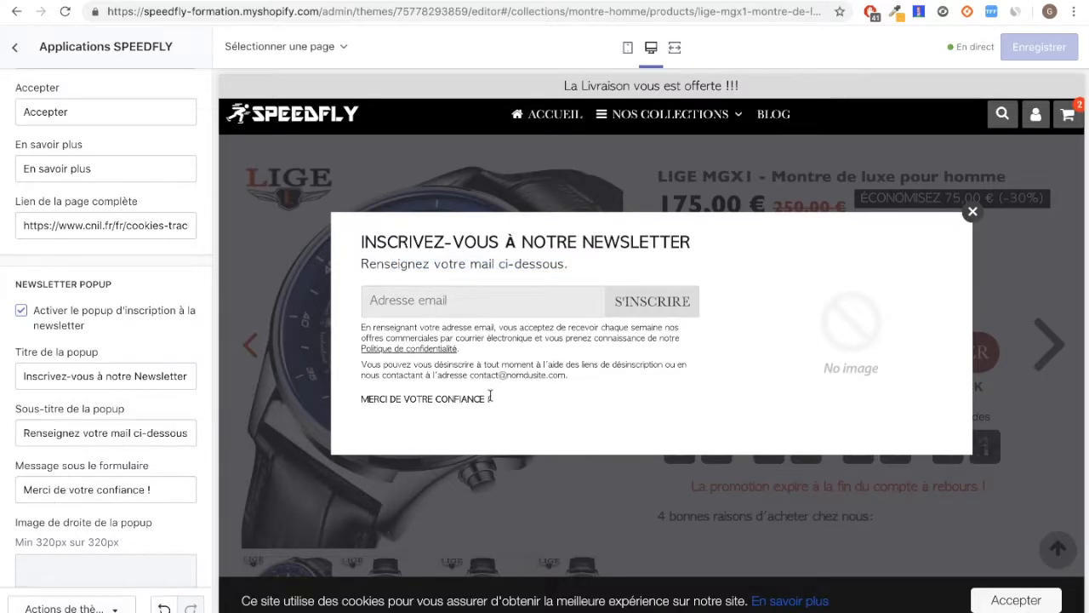
{"action": "left_click_drag", "start_coordinate": [491, 399], "coordinate": [360, 402]}
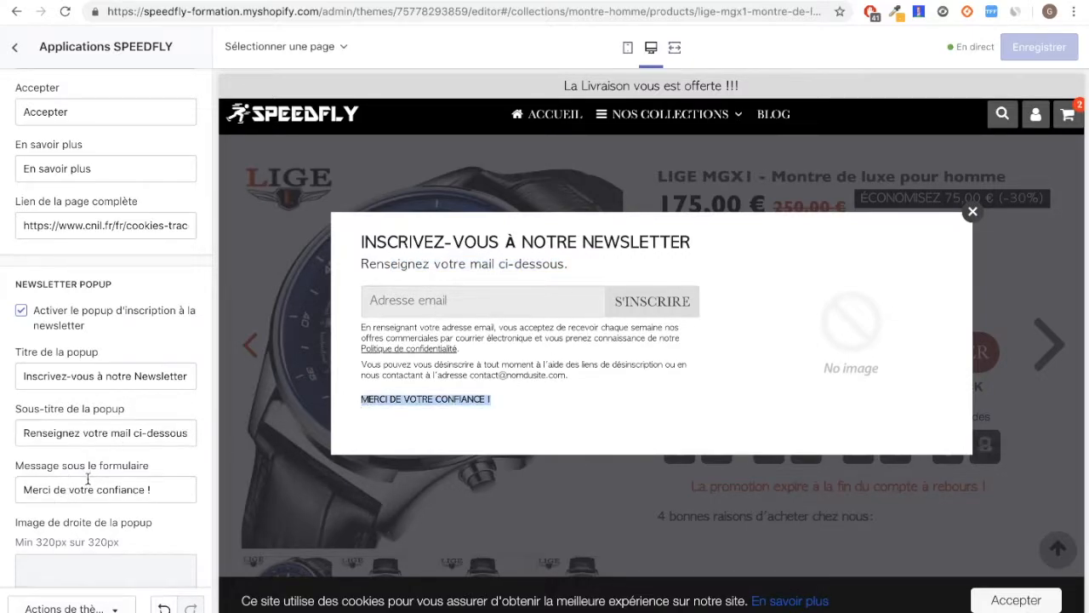
- Set the dark mechanical watch photo from the image library as the newsletter popup's right-hand image
{"action": "scroll", "coordinate": [107, 490], "scroll_direction": "down", "scroll_amount": 2}
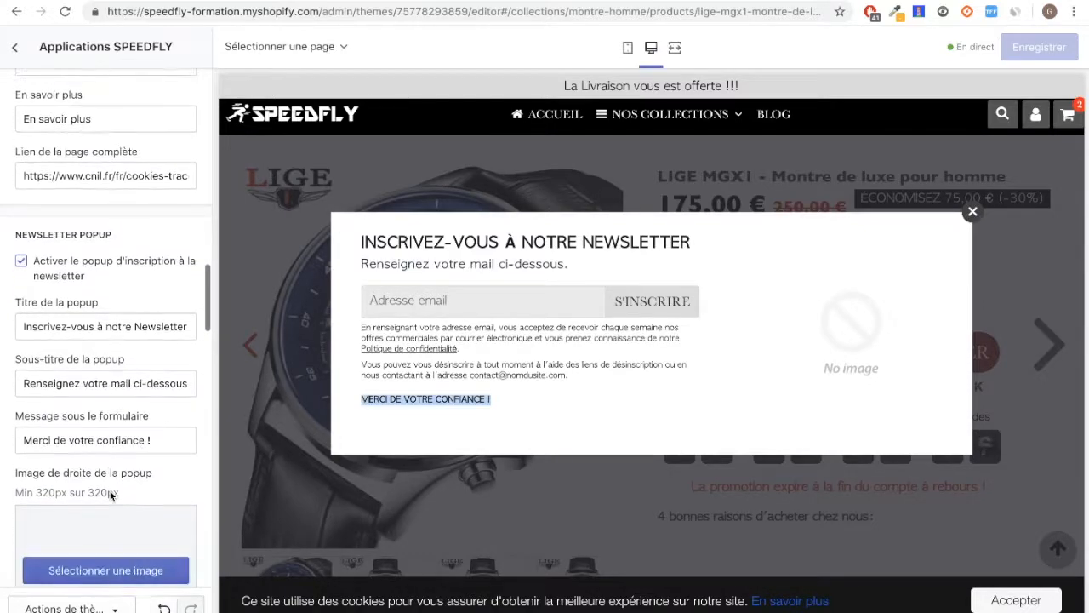
{"action": "scroll", "coordinate": [109, 496], "scroll_direction": "down", "scroll_amount": 1}
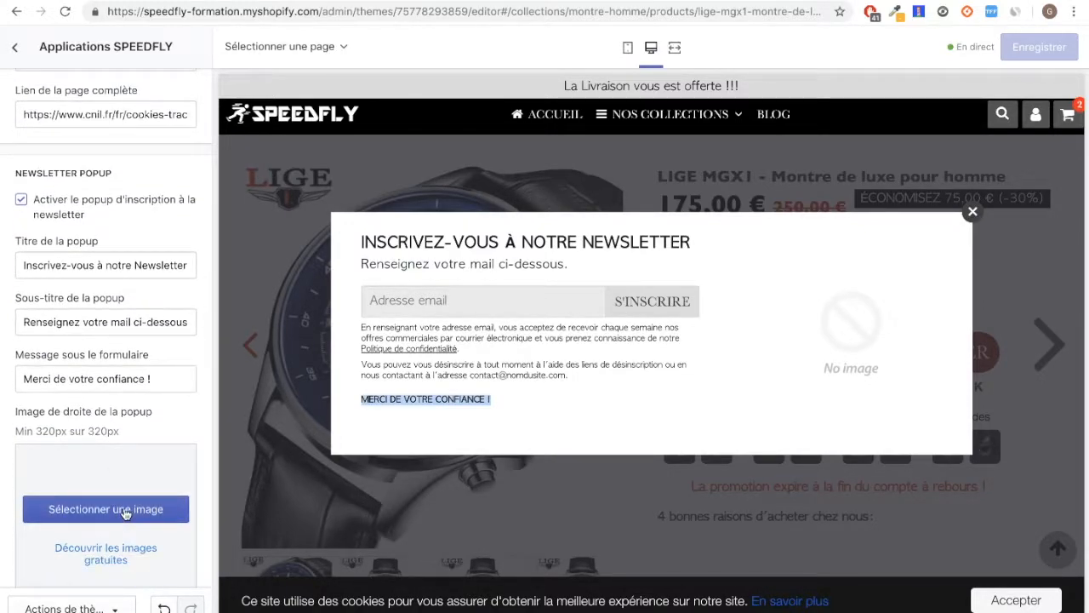
{"action": "left_click", "coordinate": [125, 511]}
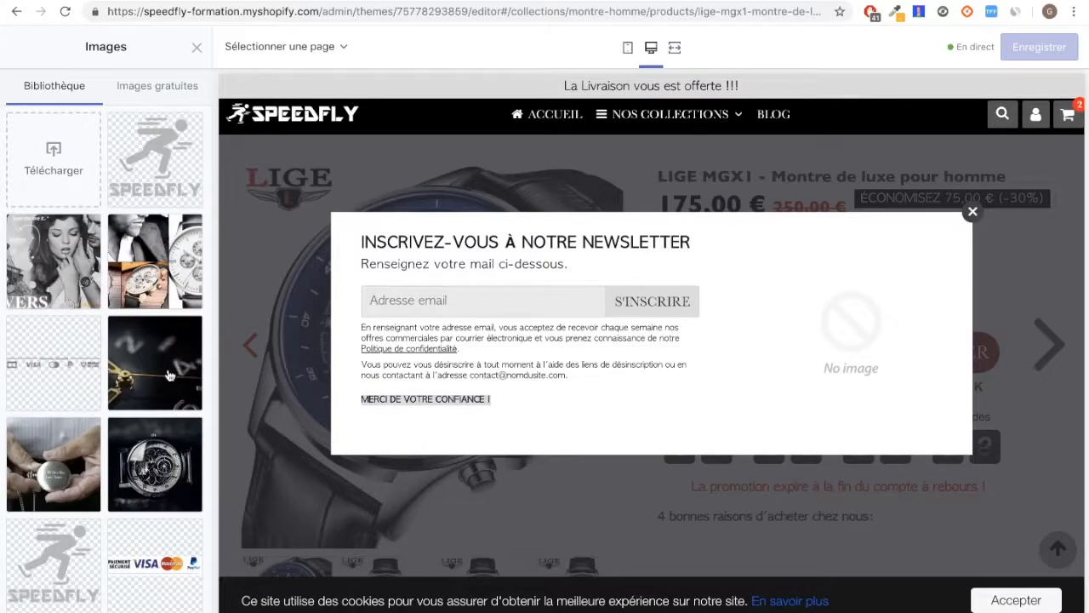
{"action": "scroll", "coordinate": [124, 434], "scroll_direction": "down", "scroll_amount": 2}
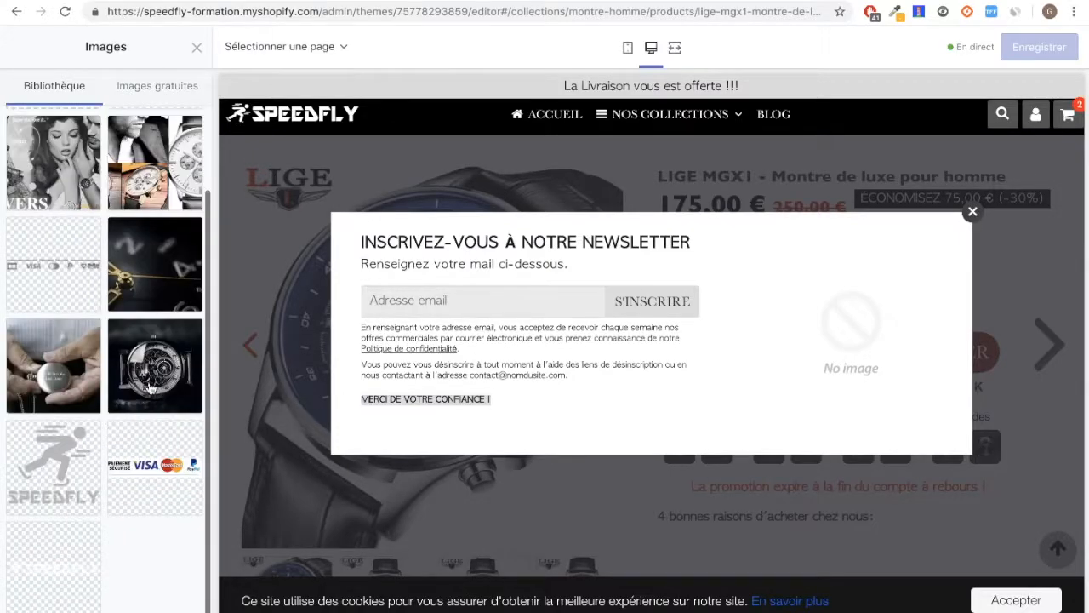
{"action": "left_click", "coordinate": [151, 375]}
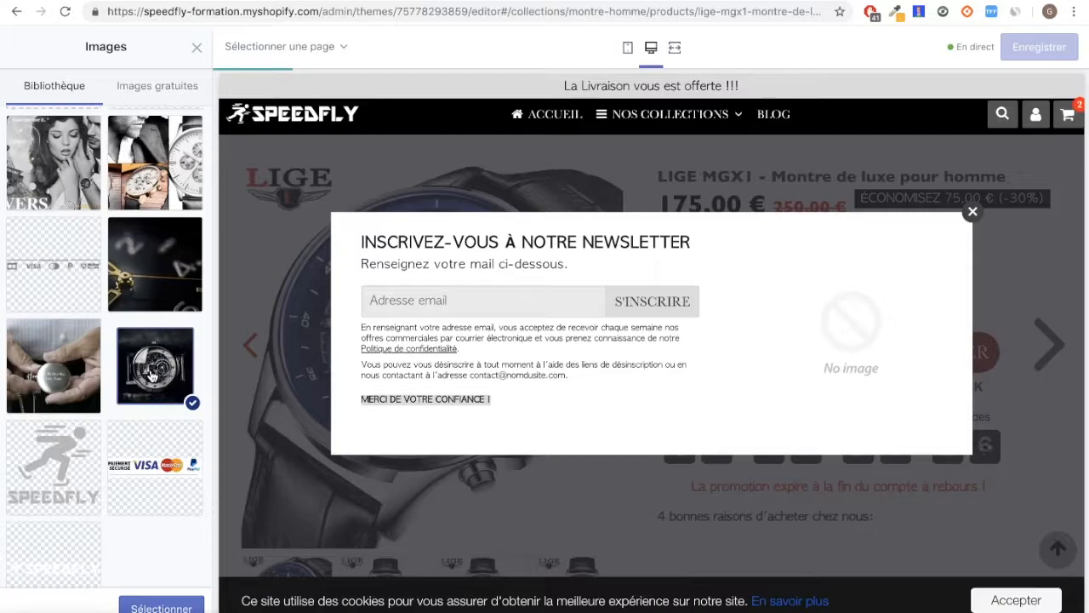
{"action": "left_click", "coordinate": [136, 606]}
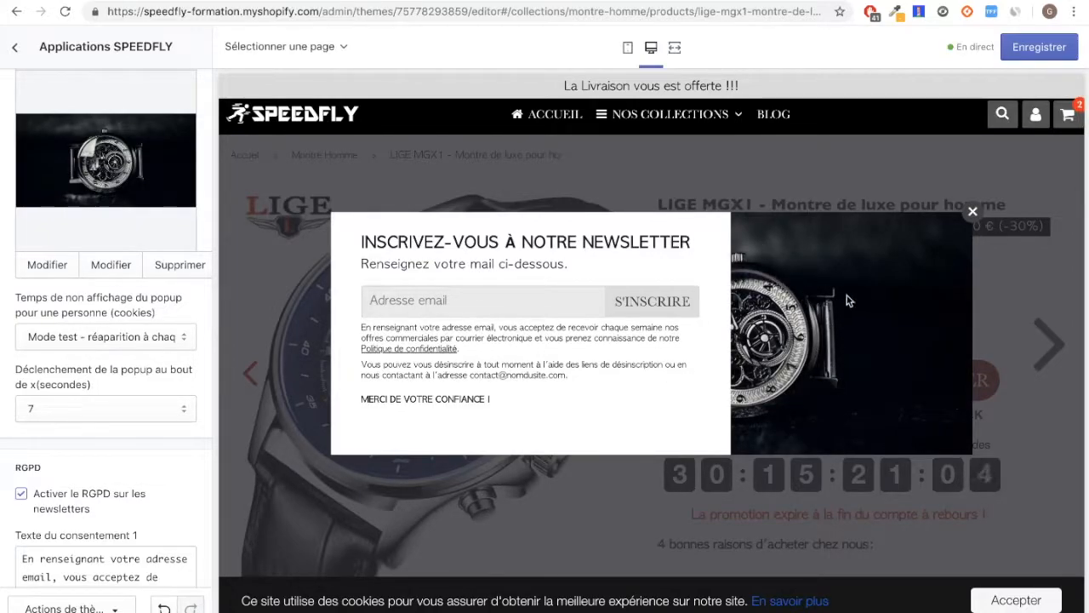
- Remove the newsletter popup's current image and replace it with the Manhattan Explorer watch image from the library
{"action": "scroll", "coordinate": [63, 324], "scroll_direction": "up", "scroll_amount": 2}
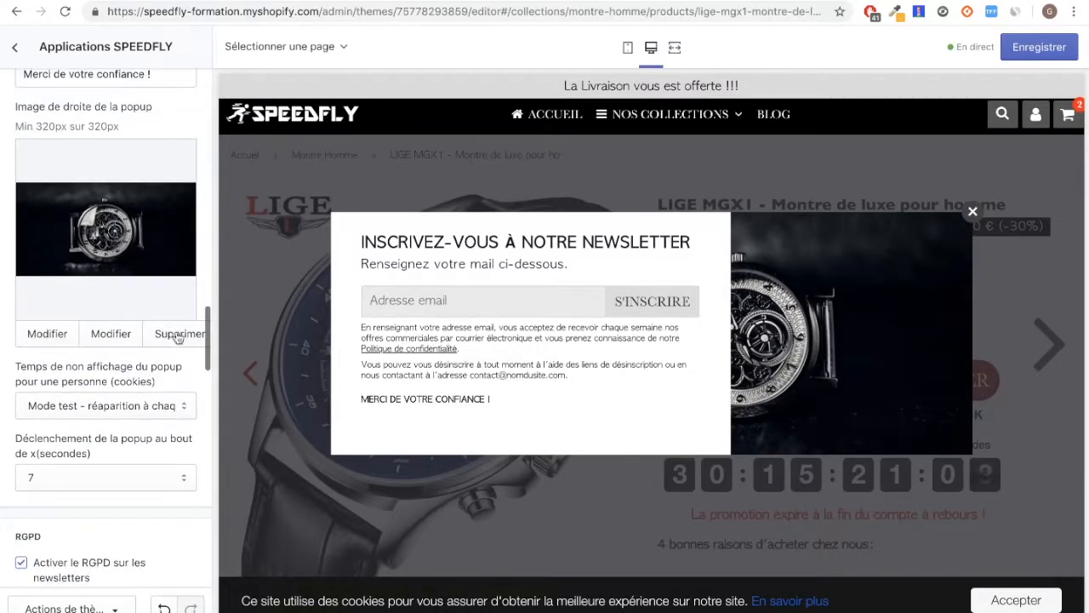
{"action": "left_click", "coordinate": [178, 334]}
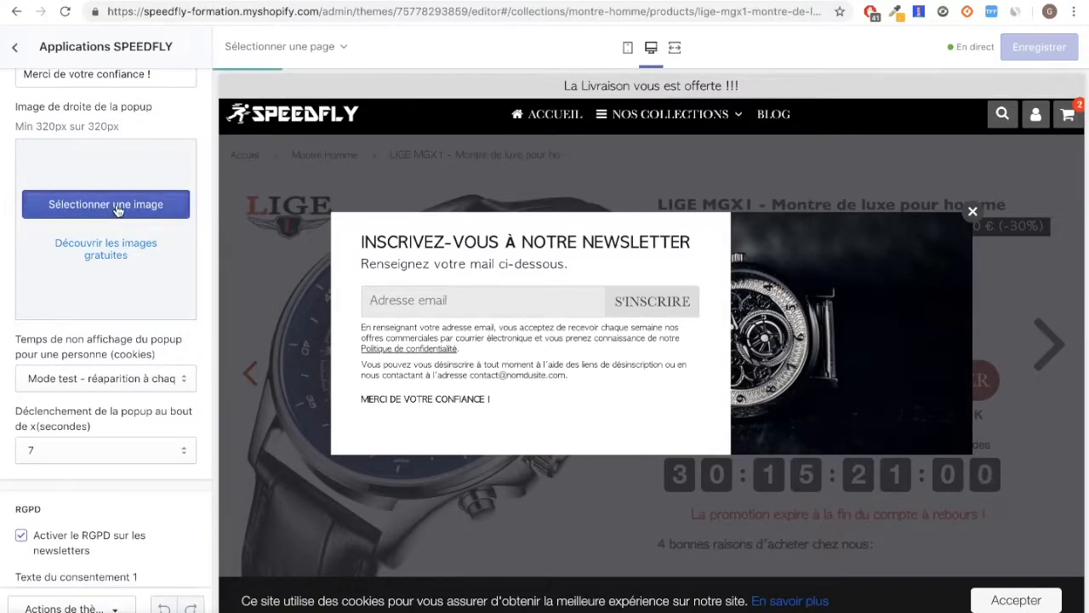
{"action": "left_click", "coordinate": [116, 204]}
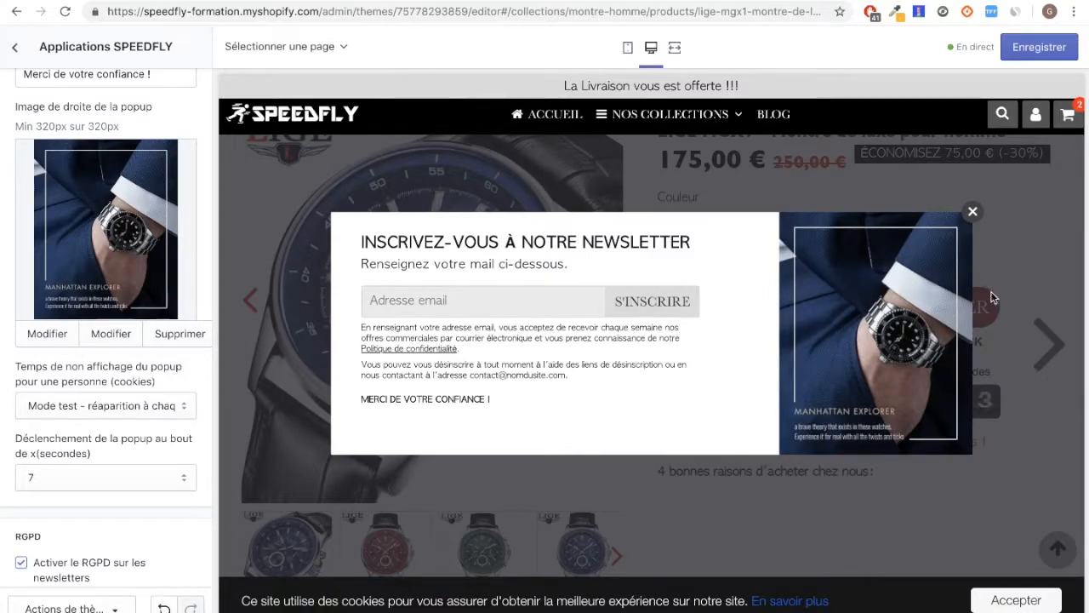
- Review the newsletter popup's available non-display periods and its trigger delays in seconds, keeping the current choices
{"action": "scroll", "coordinate": [86, 357], "scroll_direction": "up", "scroll_amount": 2}
{"action": "scroll", "coordinate": [74, 396], "scroll_direction": "down", "scroll_amount": 1}
{"action": "scroll", "coordinate": [59, 423], "scroll_direction": "down", "scroll_amount": 1}
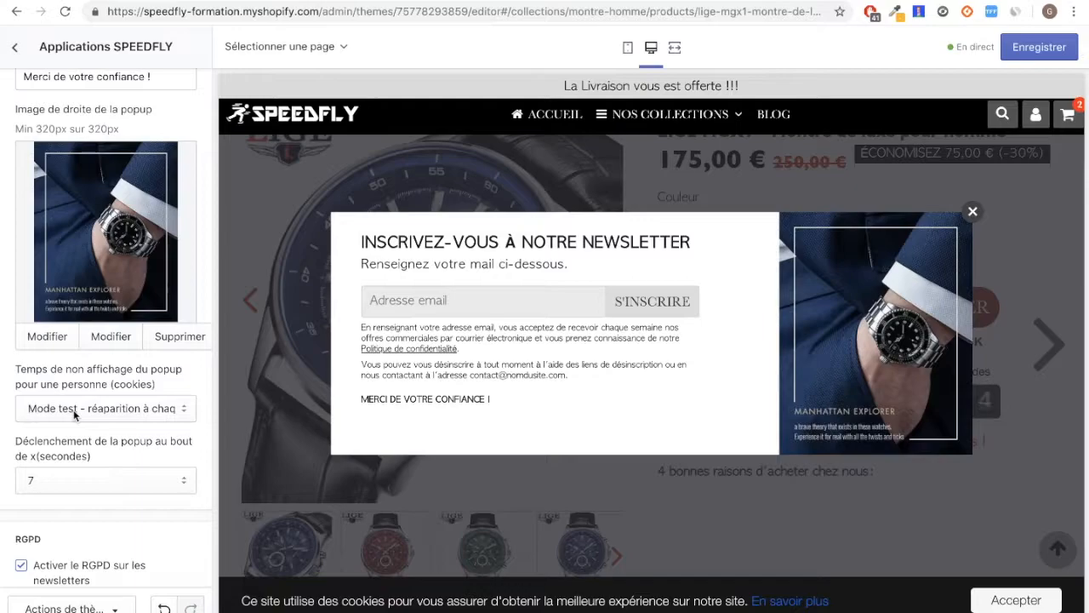
{"action": "left_click", "coordinate": [74, 410]}
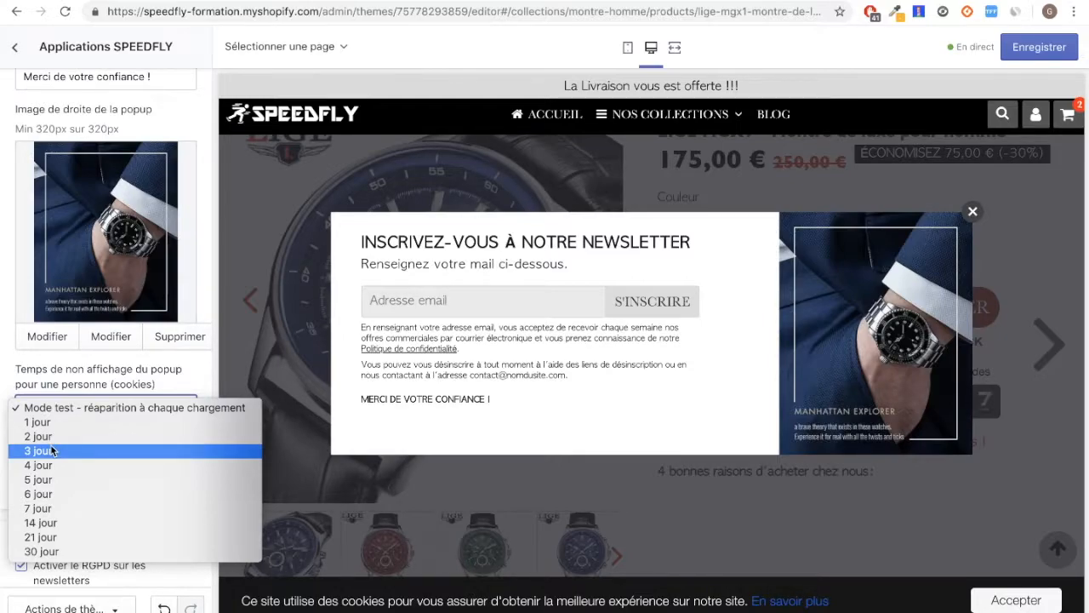
{"action": "left_click", "coordinate": [5, 391]}
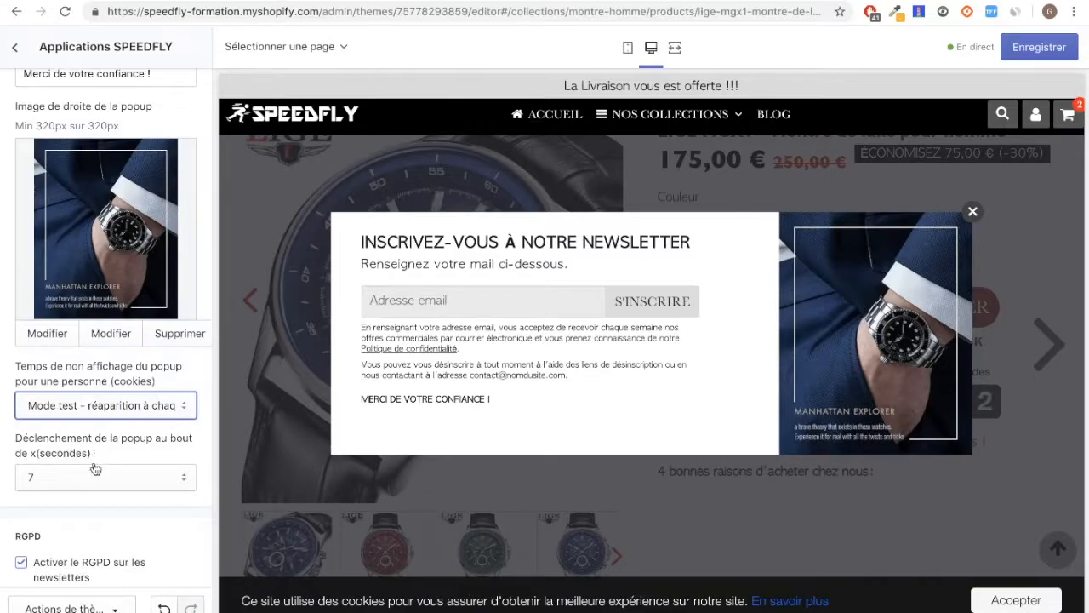
{"action": "left_click", "coordinate": [73, 477]}
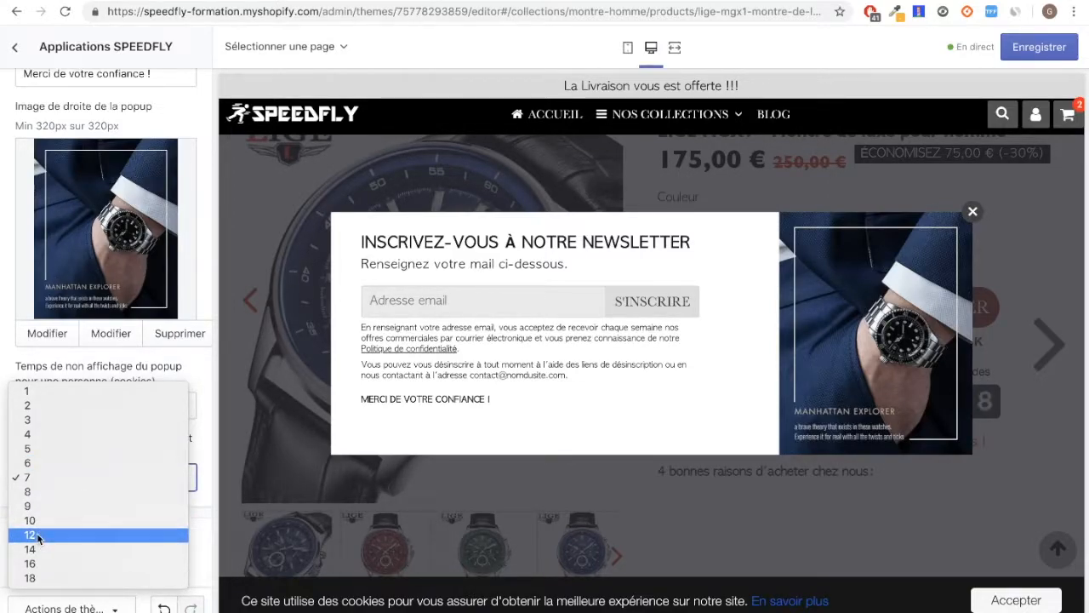
{"action": "left_click", "coordinate": [5, 374]}
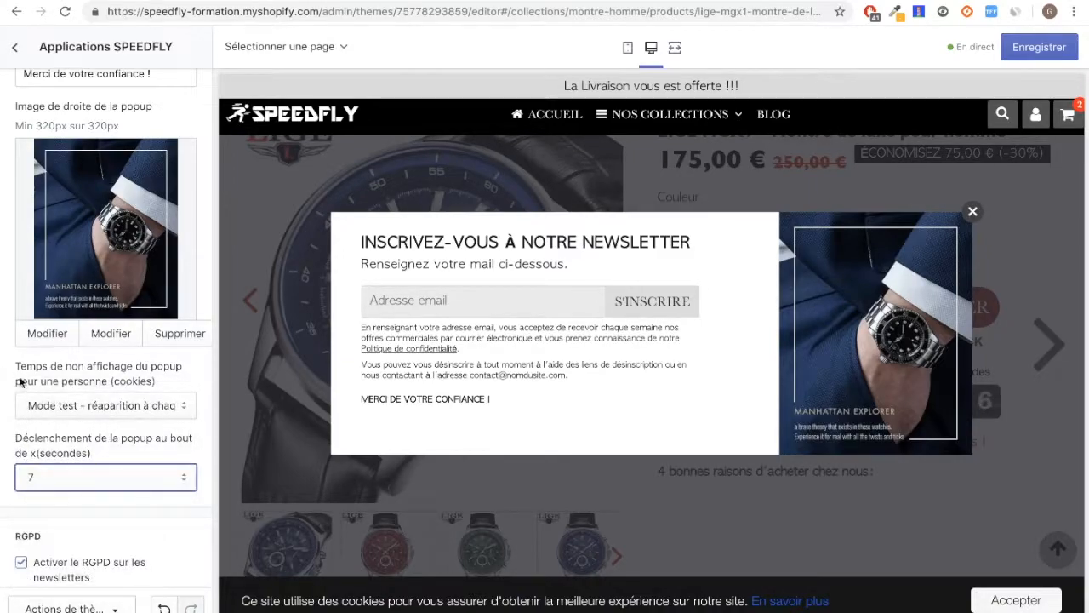
{"action": "scroll", "coordinate": [74, 404], "scroll_direction": "down", "scroll_amount": 2}
{"action": "scroll", "coordinate": [114, 332], "scroll_direction": "up", "scroll_amount": 2}
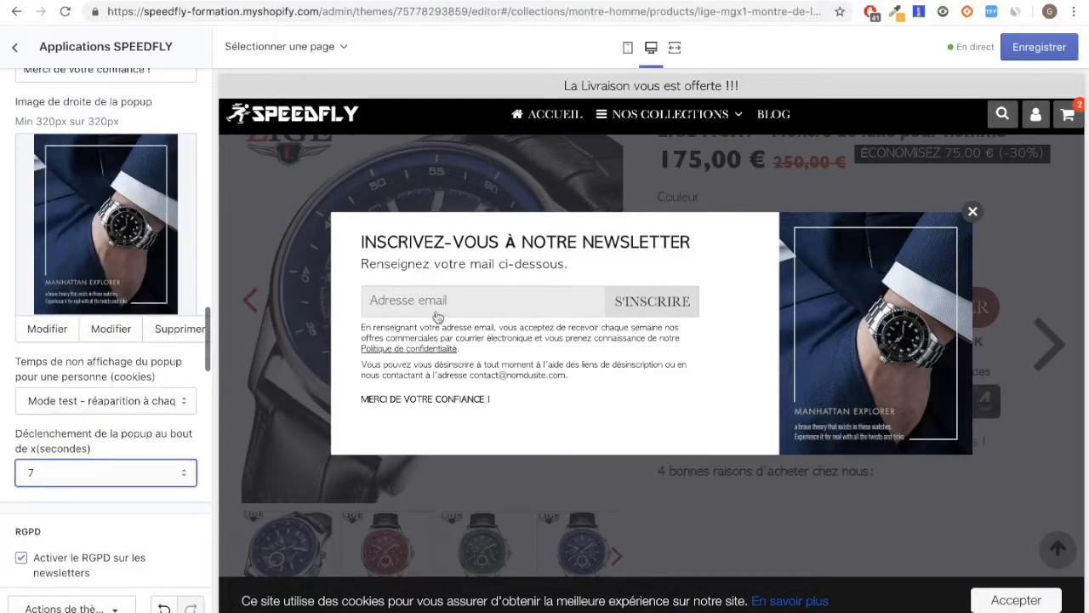
- Save the theme and compare the RGPD consent texts with the newsletter form in the product page's footer
{"action": "scroll", "coordinate": [119, 425], "scroll_direction": "down", "scroll_amount": 3}
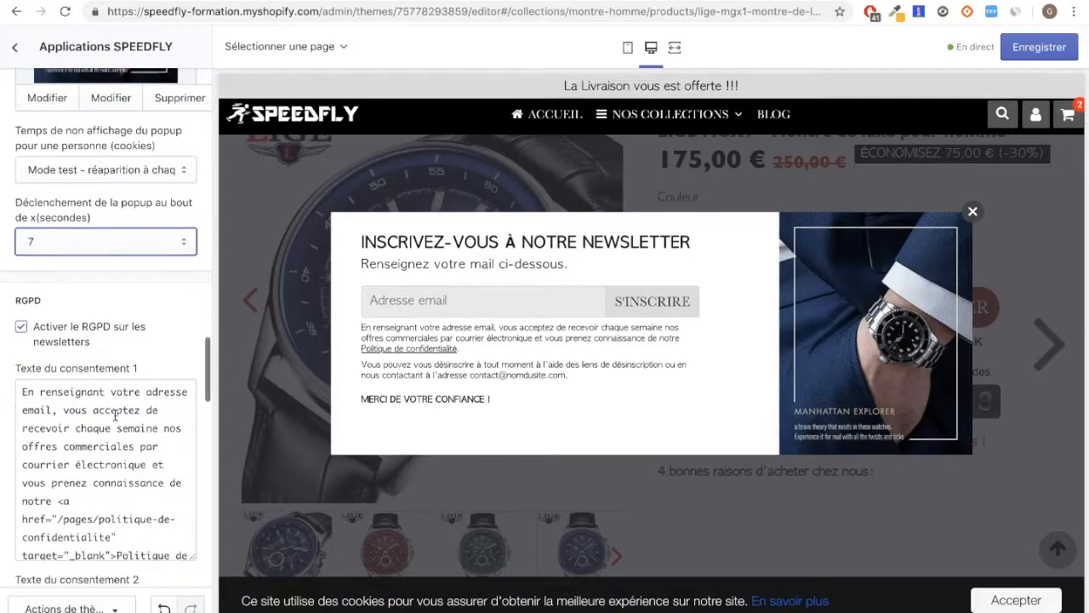
{"action": "scroll", "coordinate": [107, 400], "scroll_direction": "down", "scroll_amount": 1}
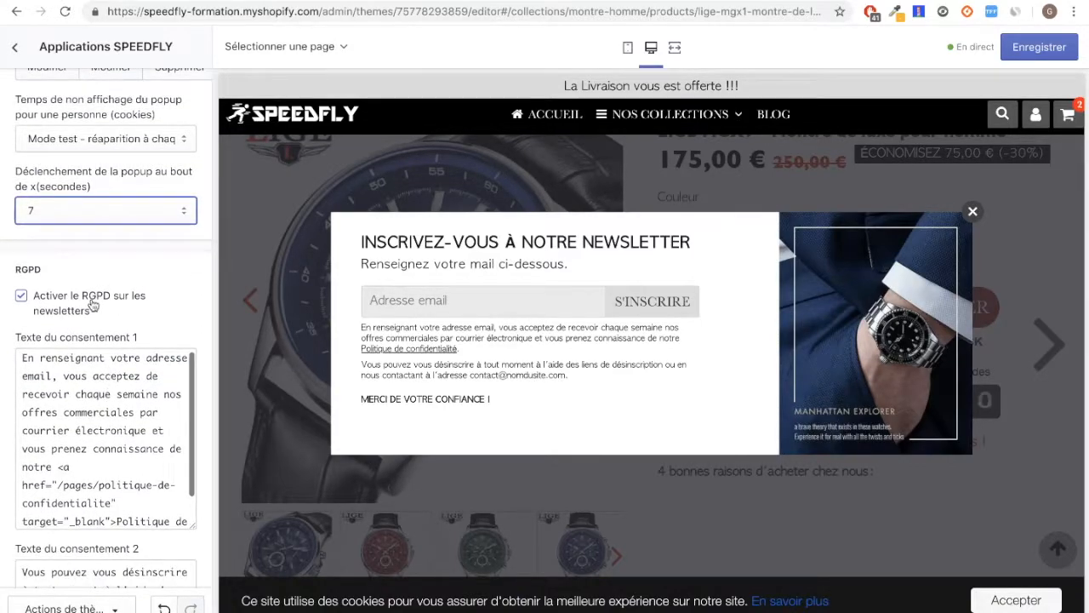
{"action": "mouse_move", "coordinate": [640, 119]}
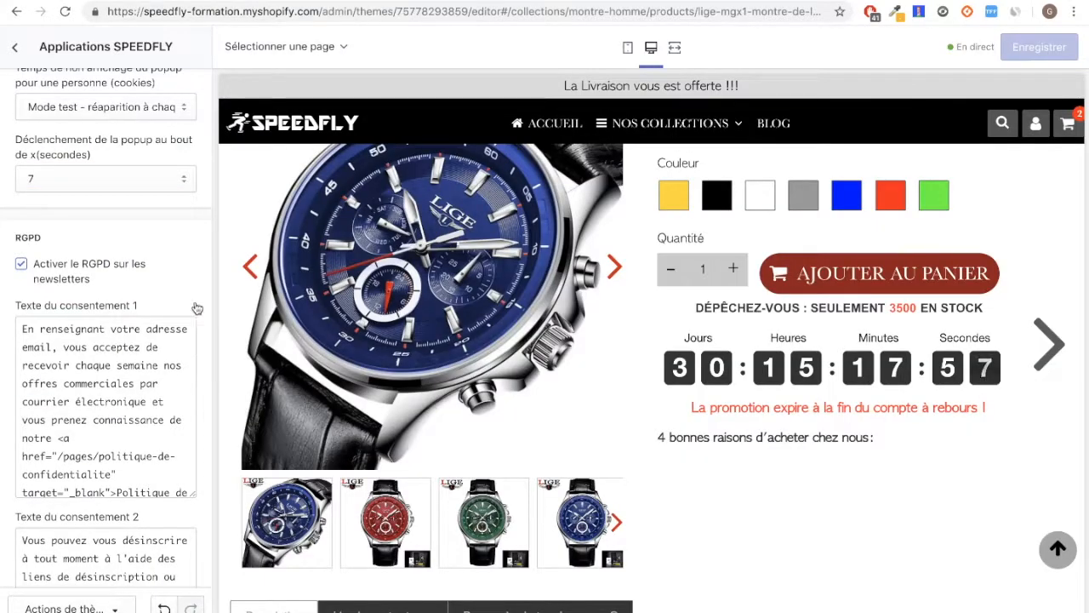
{"action": "scroll", "coordinate": [668, 460], "scroll_direction": "down", "scroll_amount": 5}
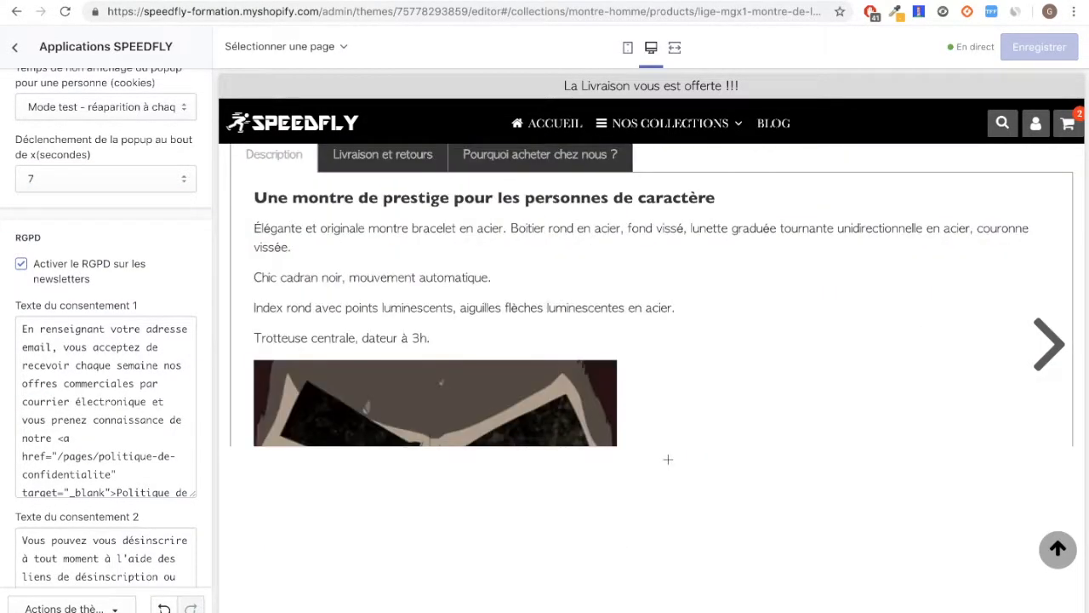
{"action": "scroll", "coordinate": [670, 455], "scroll_direction": "down", "scroll_amount": 5}
{"action": "scroll", "coordinate": [706, 426], "scroll_direction": "down", "scroll_amount": 5}
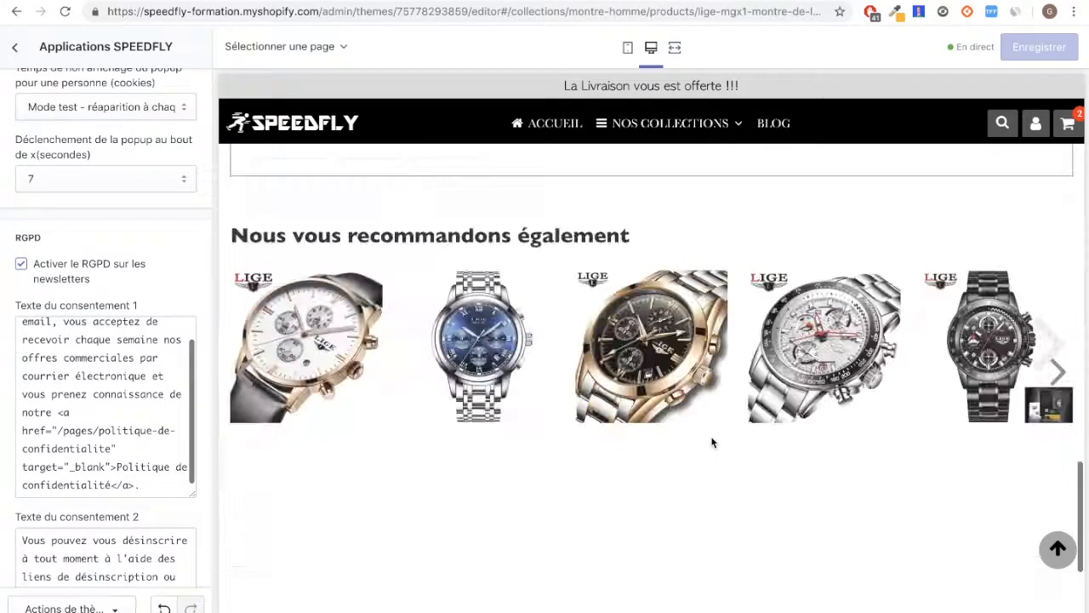
{"action": "scroll", "coordinate": [713, 441], "scroll_direction": "down", "scroll_amount": 3}
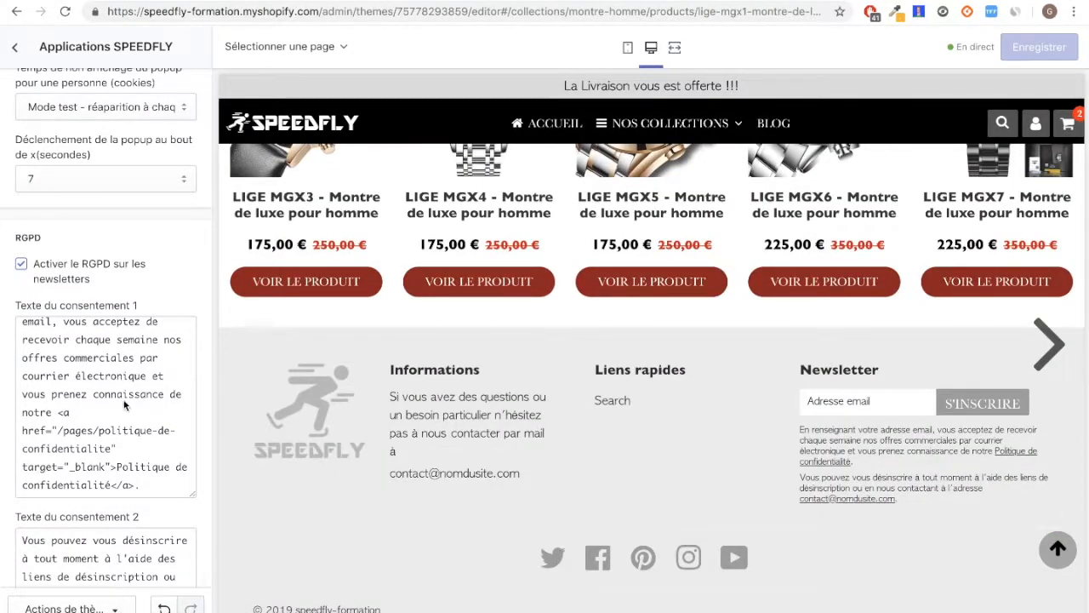
{"action": "scroll", "coordinate": [125, 405], "scroll_direction": "up", "scroll_amount": 1}
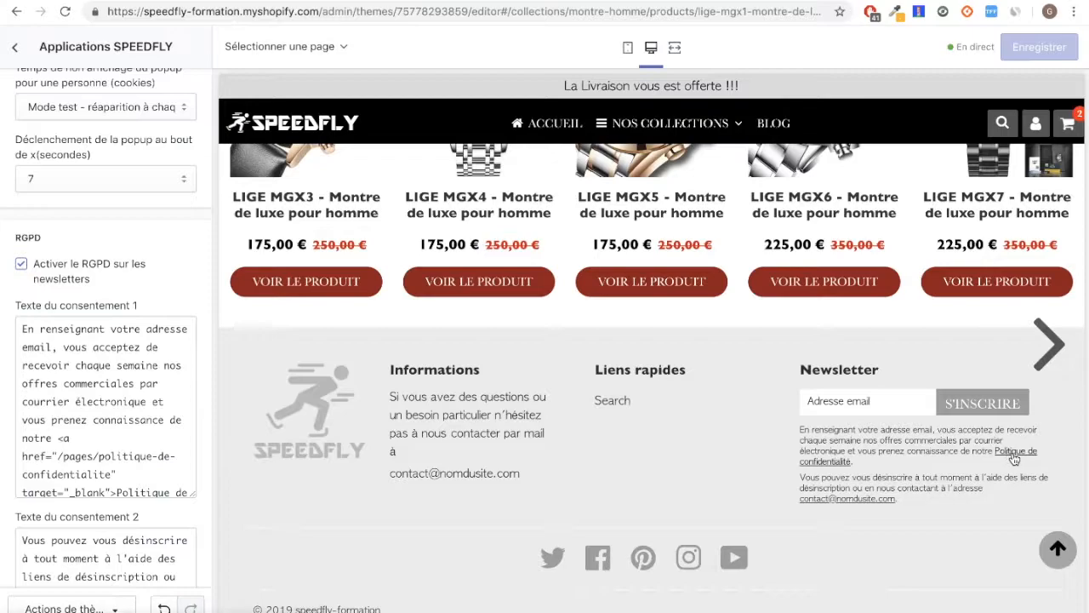
{"action": "scroll", "coordinate": [112, 448], "scroll_direction": "down", "scroll_amount": 2}
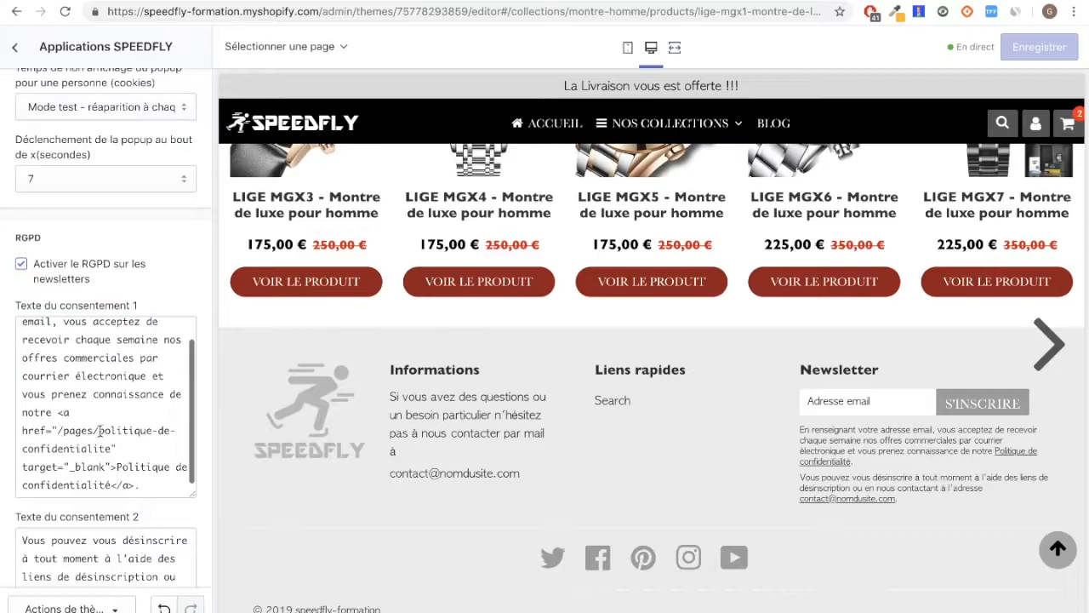
- Highlight the politique-de-confidentialite link address in the first RGPD consent text and review the second consent text
{"action": "left_click_drag", "start_coordinate": [100, 431], "coordinate": [109, 448]}
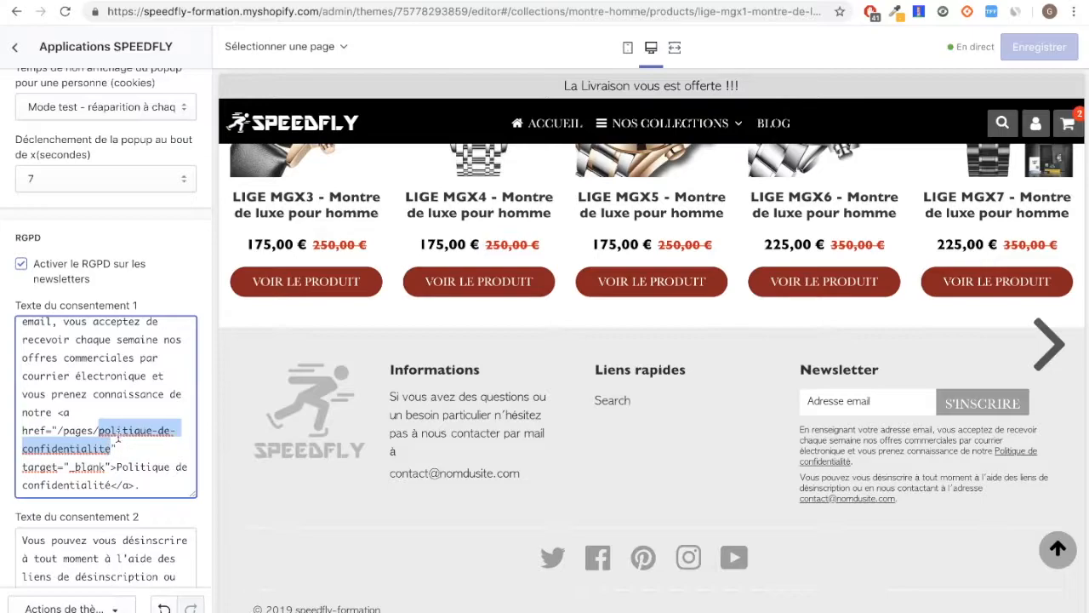
{"action": "scroll", "coordinate": [106, 441], "scroll_direction": "down", "scroll_amount": 1}
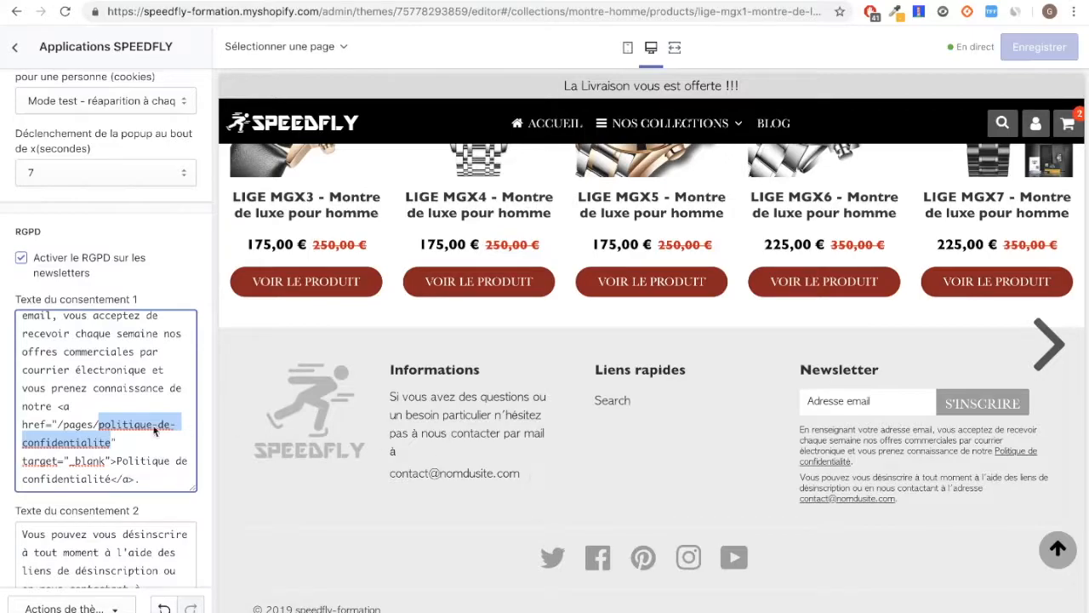
{"action": "scroll", "coordinate": [28, 443], "scroll_direction": "down", "scroll_amount": 3}
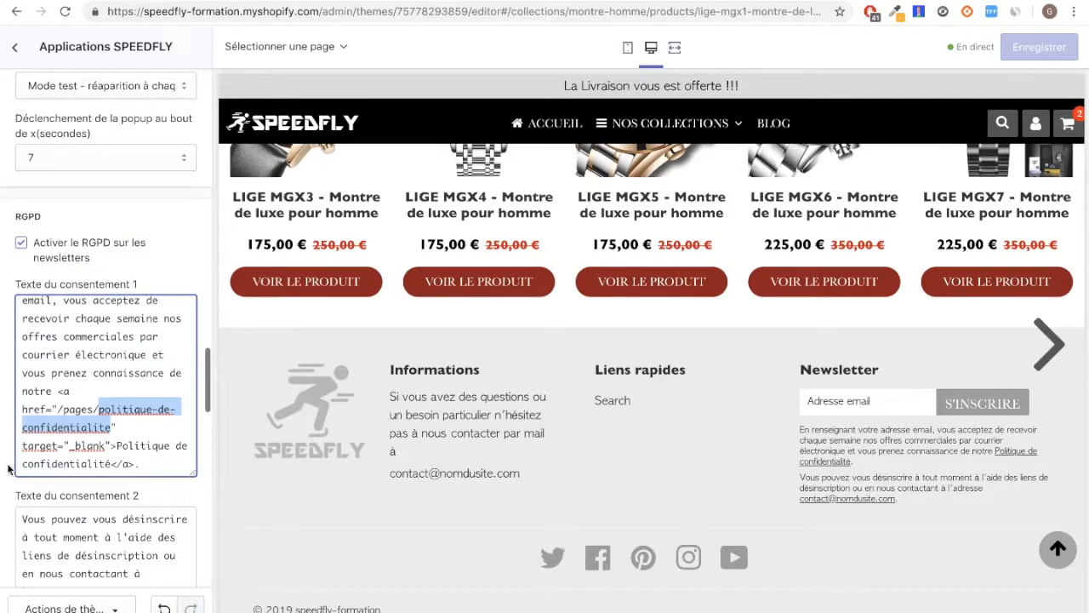
{"action": "scroll", "coordinate": [9, 471], "scroll_direction": "down", "scroll_amount": 1}
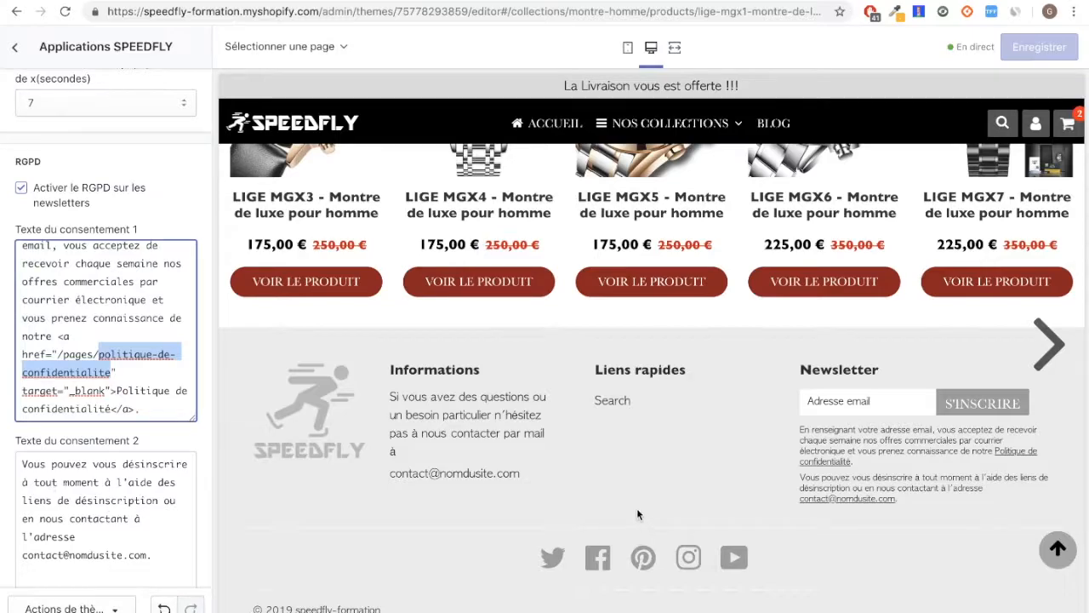
{"action": "scroll", "coordinate": [727, 449], "scroll_direction": "up", "scroll_amount": 15}
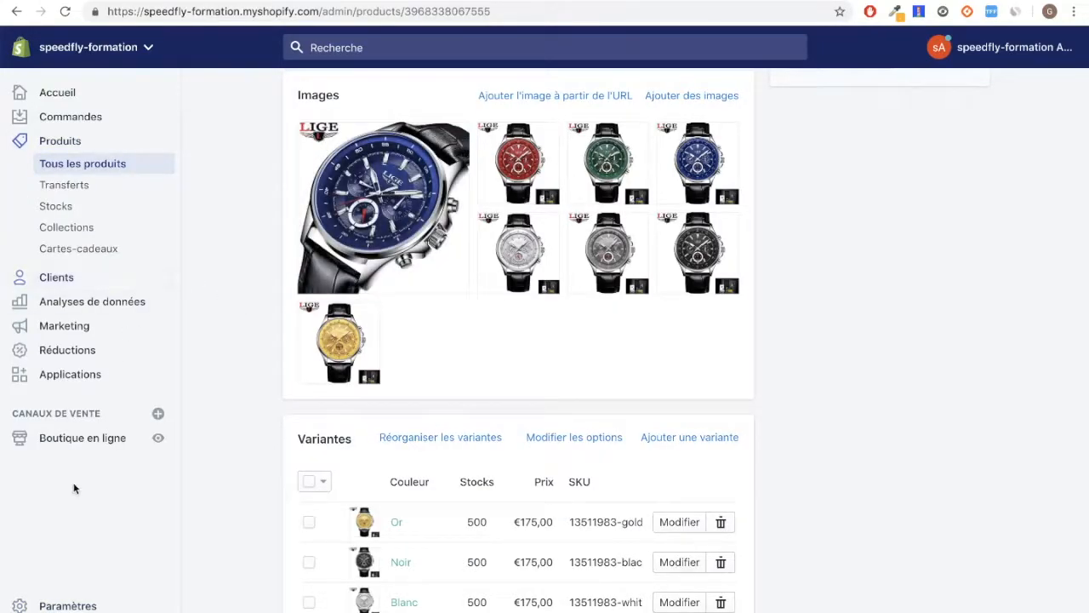
- Open the Contact page in the online store's pages, set its template suffix to page.contact and save
{"action": "left_click", "coordinate": [86, 439]}
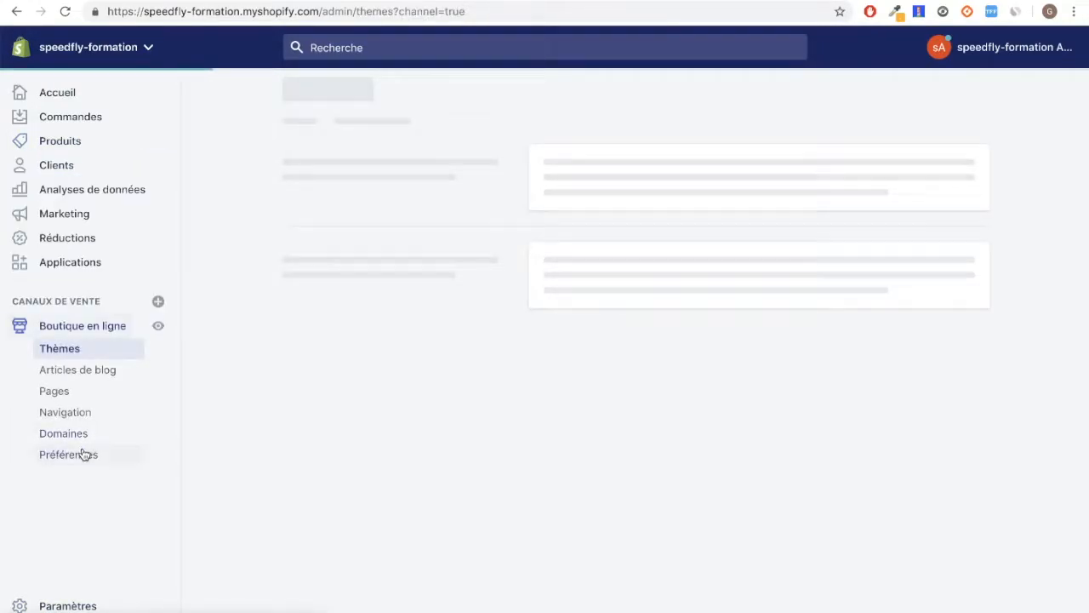
{"action": "left_click", "coordinate": [71, 394]}
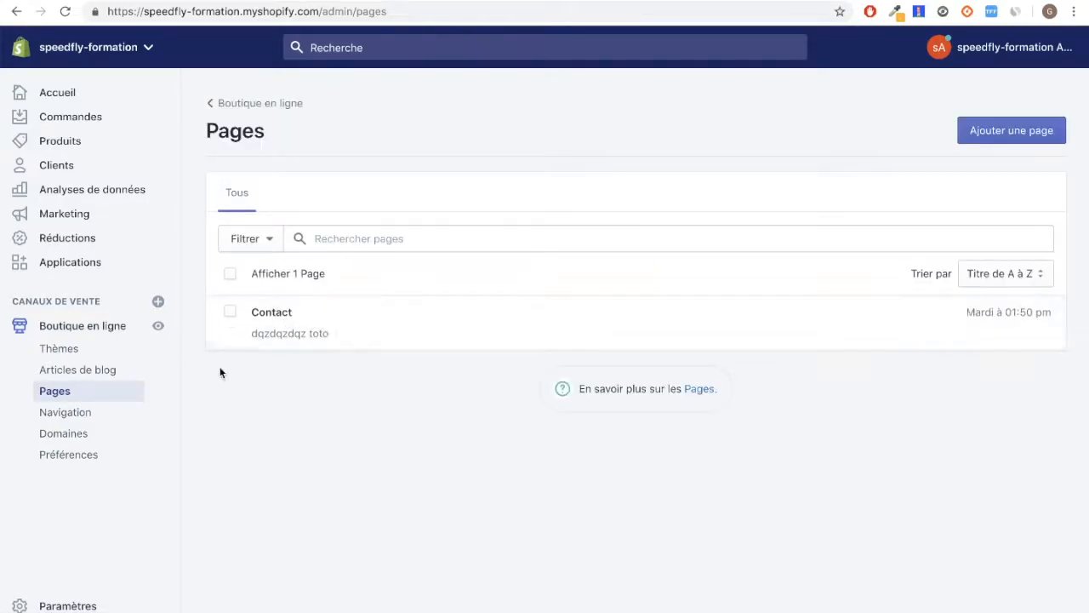
{"action": "left_click", "coordinate": [282, 327]}
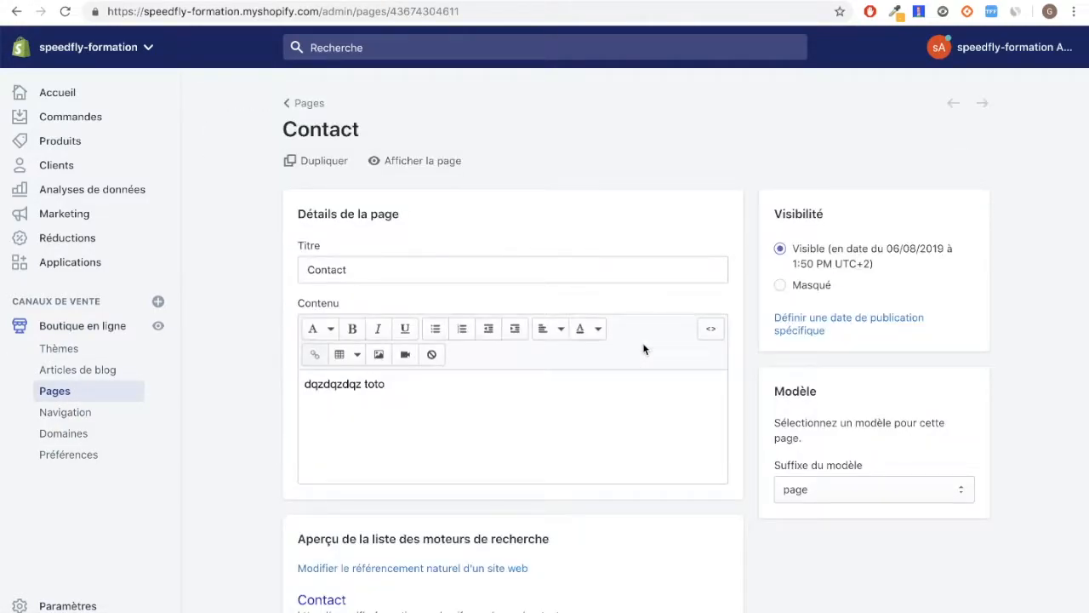
{"action": "left_click", "coordinate": [826, 492]}
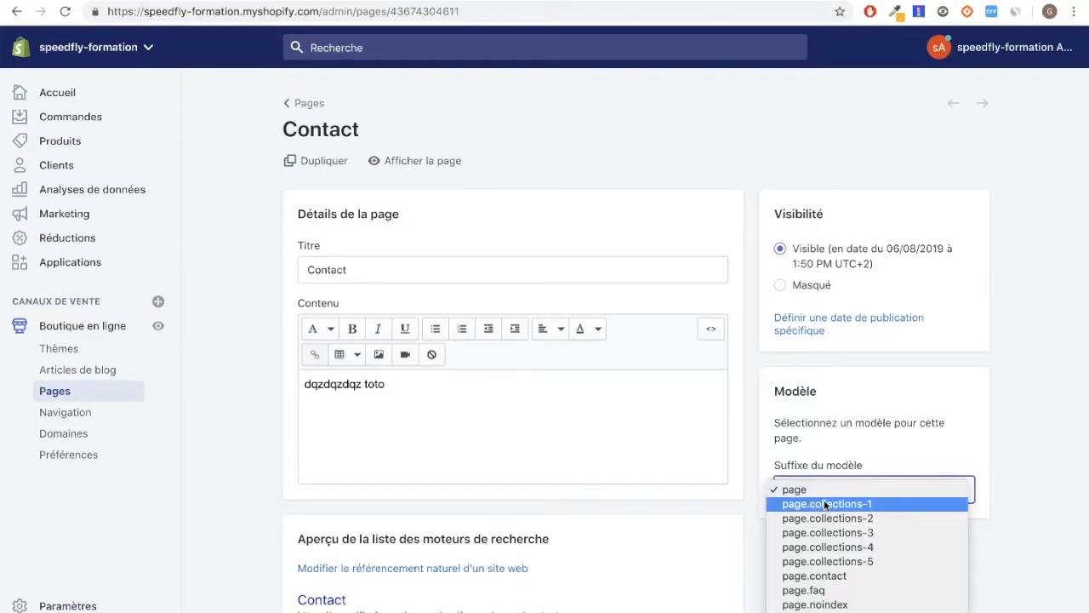
{"action": "left_click", "coordinate": [830, 575]}
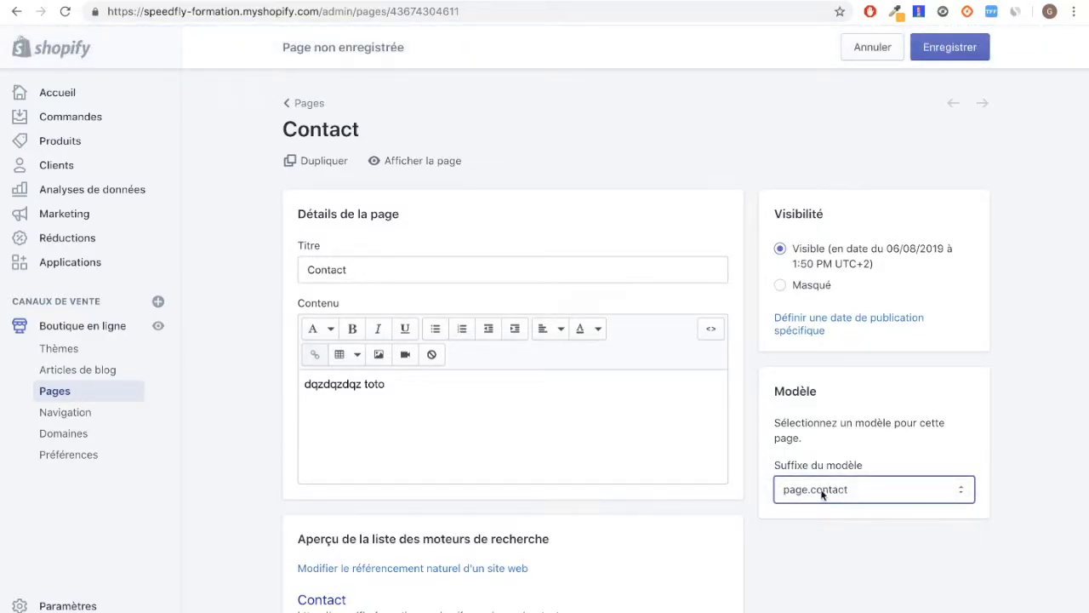
{"action": "left_click", "coordinate": [937, 46]}
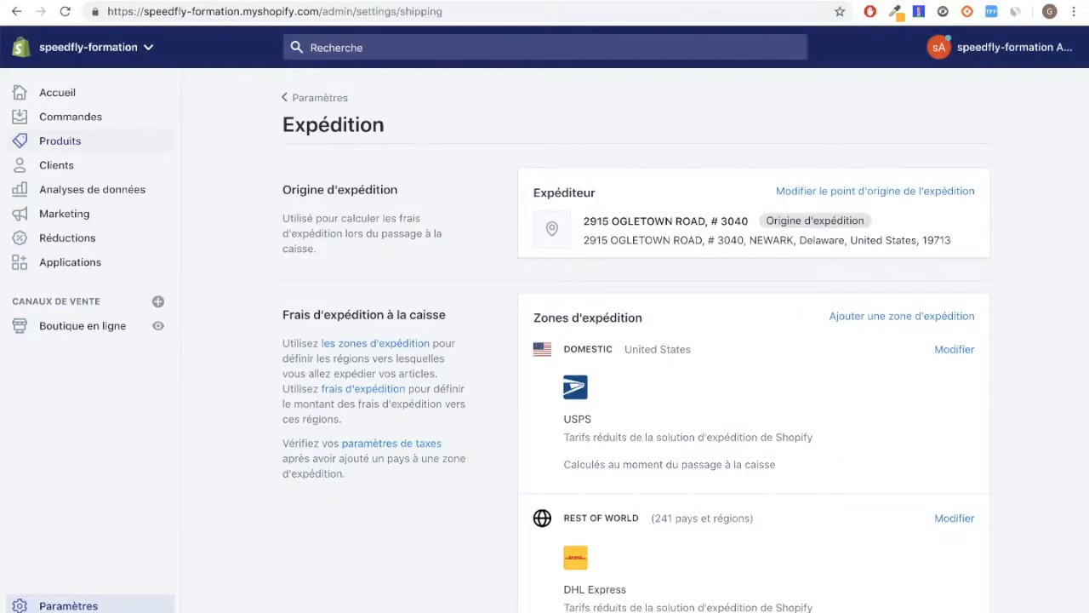
- Open the Main menu in the online store's navigation and start adding a menu item with a link
{"action": "left_click", "coordinate": [76, 325]}
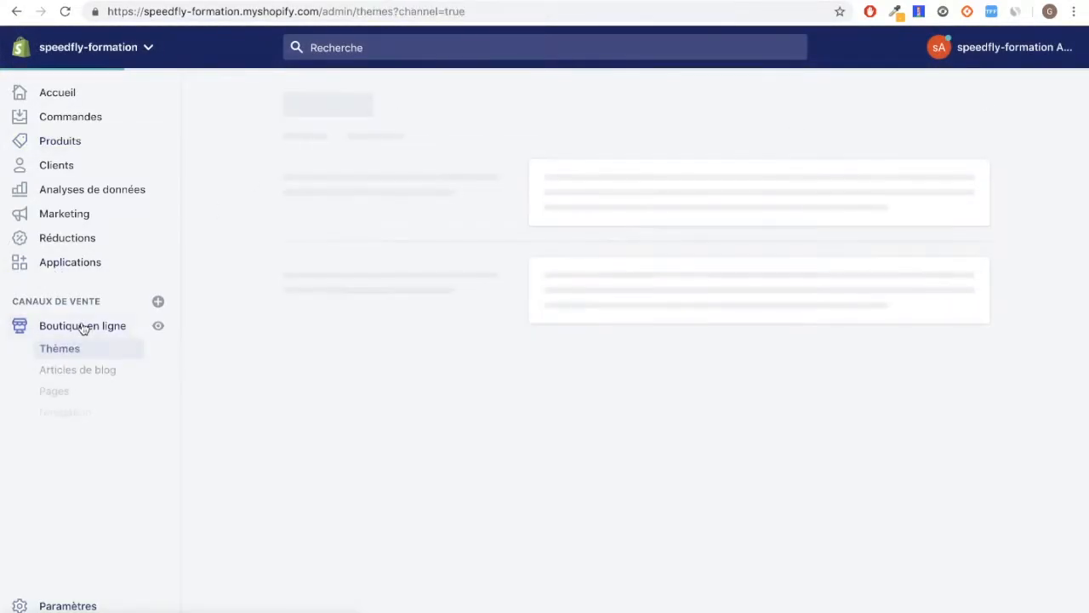
{"action": "left_click", "coordinate": [71, 413]}
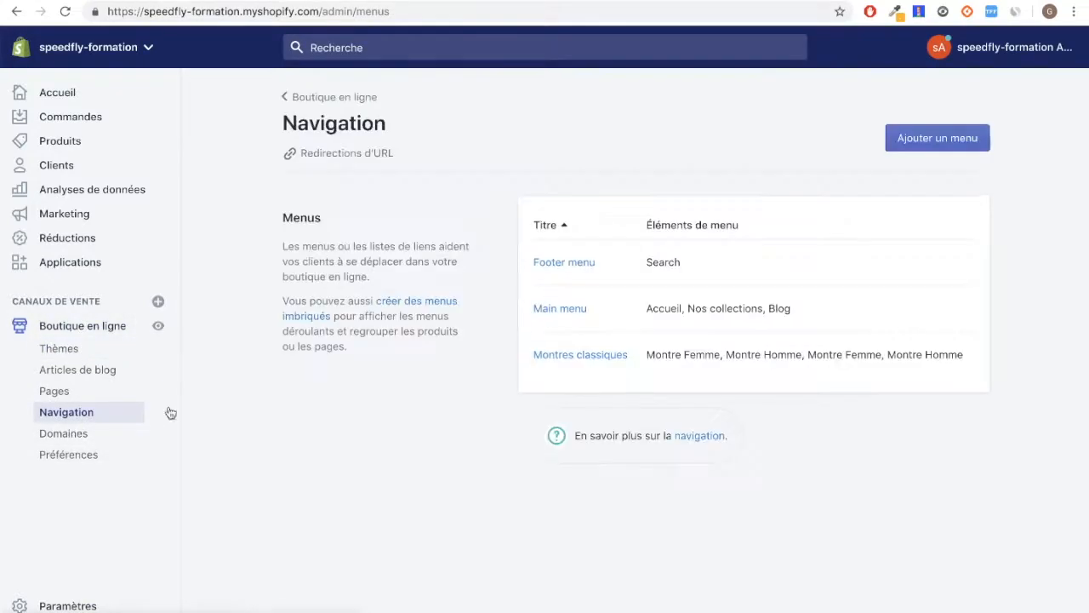
{"action": "left_click", "coordinate": [561, 310]}
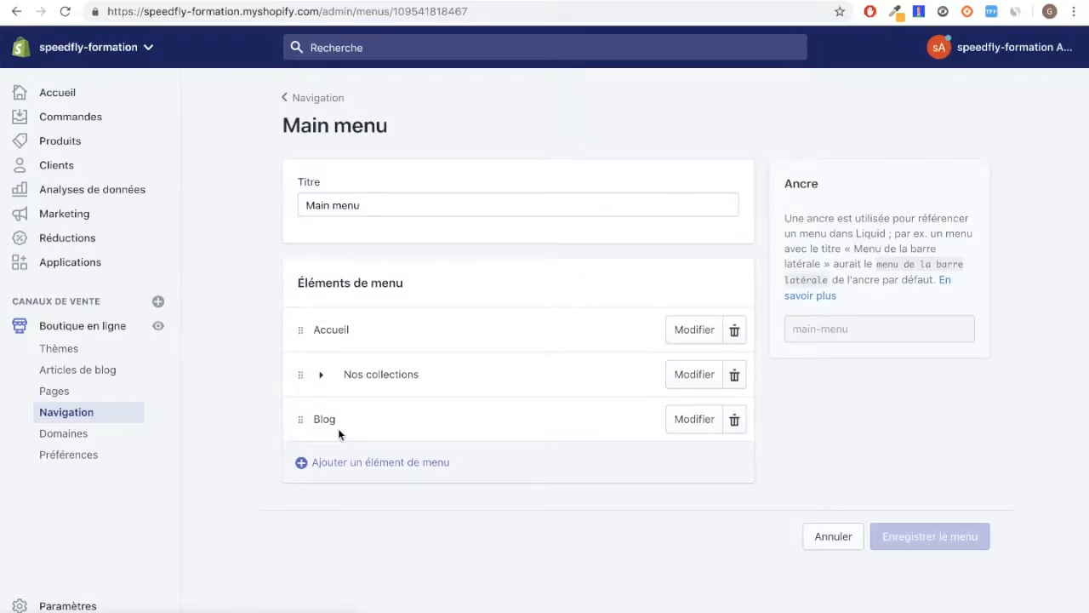
{"action": "left_click", "coordinate": [336, 460]}
{"action": "left_click", "coordinate": [359, 385]}
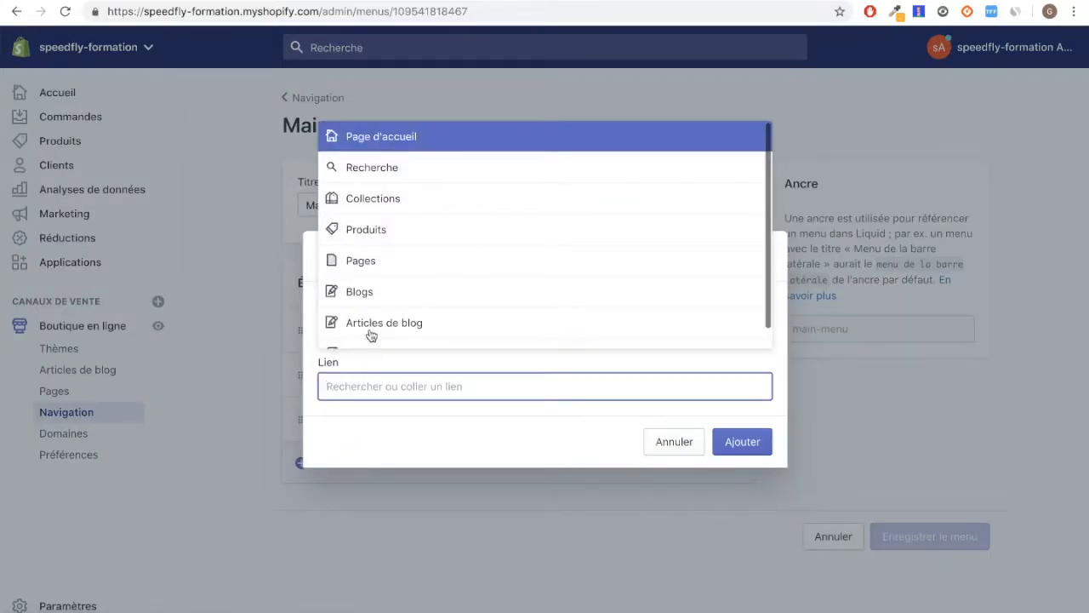
{"action": "left_click", "coordinate": [390, 138]}
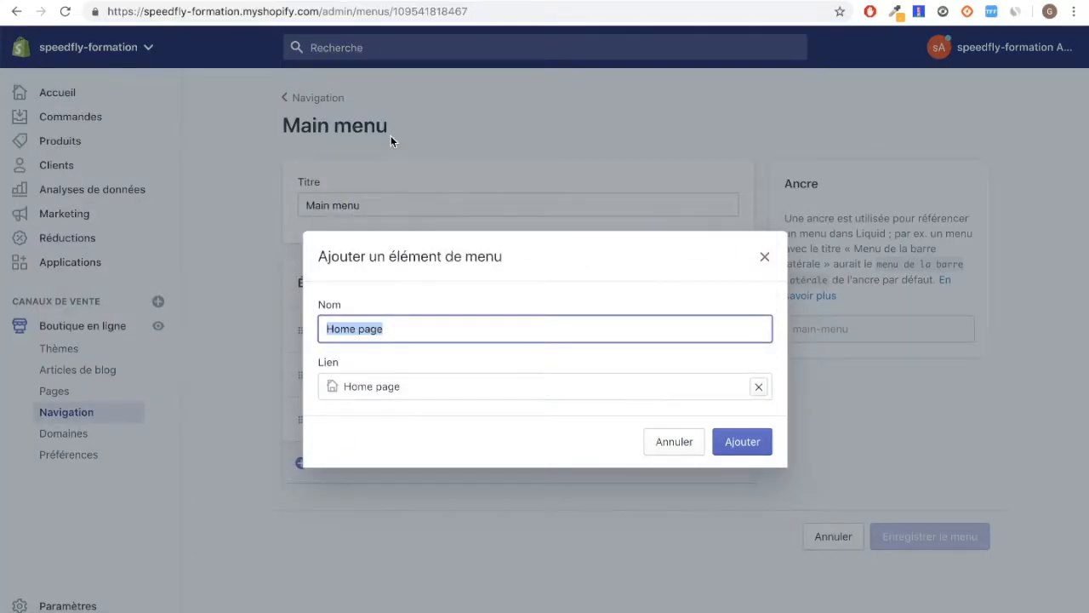
{"action": "left_click", "coordinate": [799, 417]}
{"action": "left_click", "coordinate": [759, 388]}
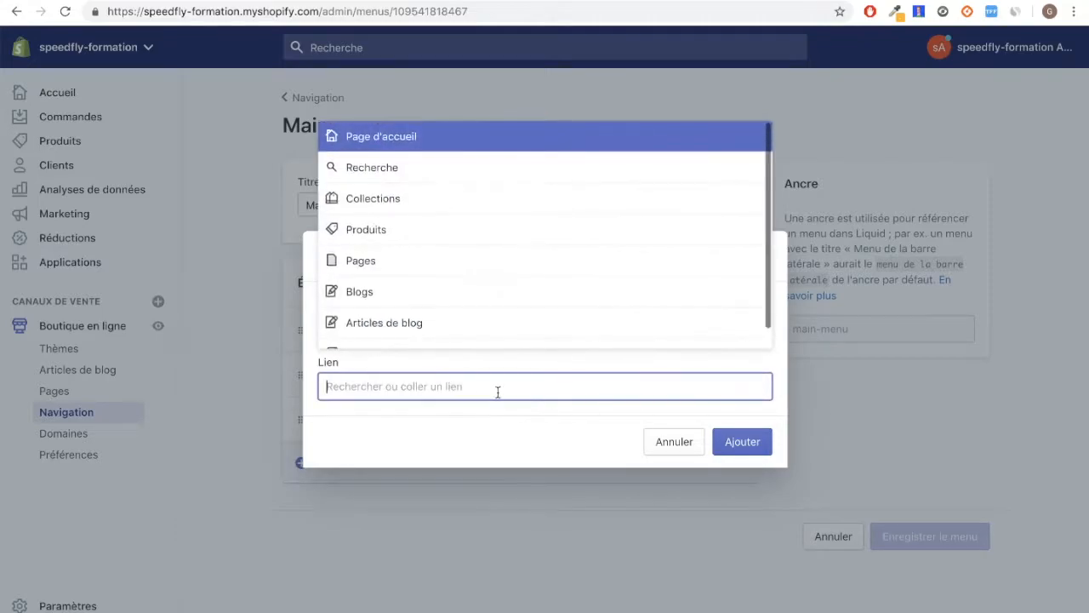
- Link the new menu item to the Contact page, name it Contact, add it and save the menu
{"action": "left_click", "coordinate": [353, 287]}
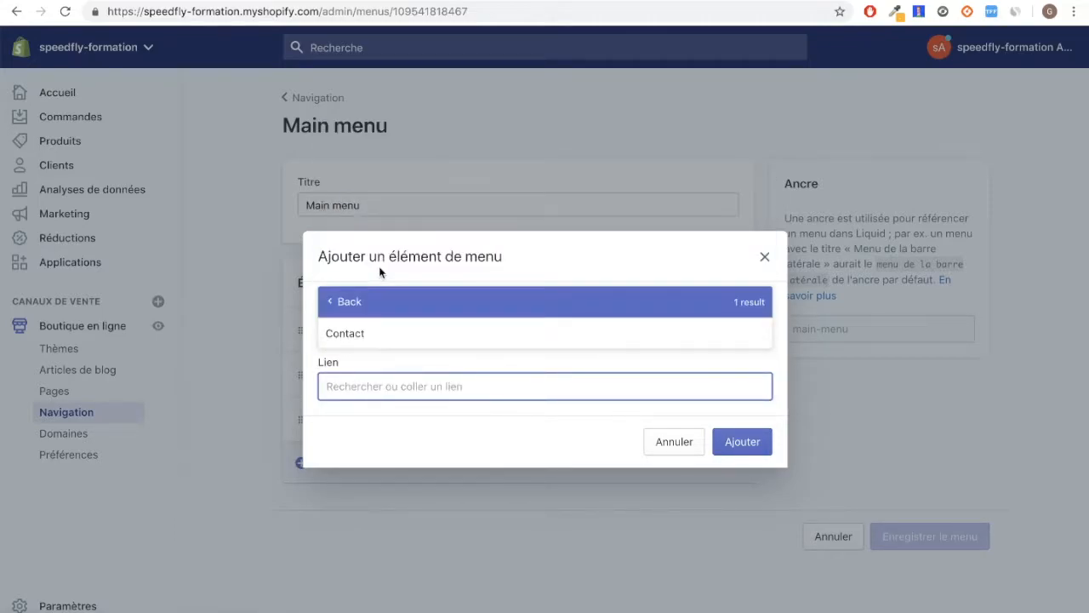
{"action": "left_click", "coordinate": [361, 323]}
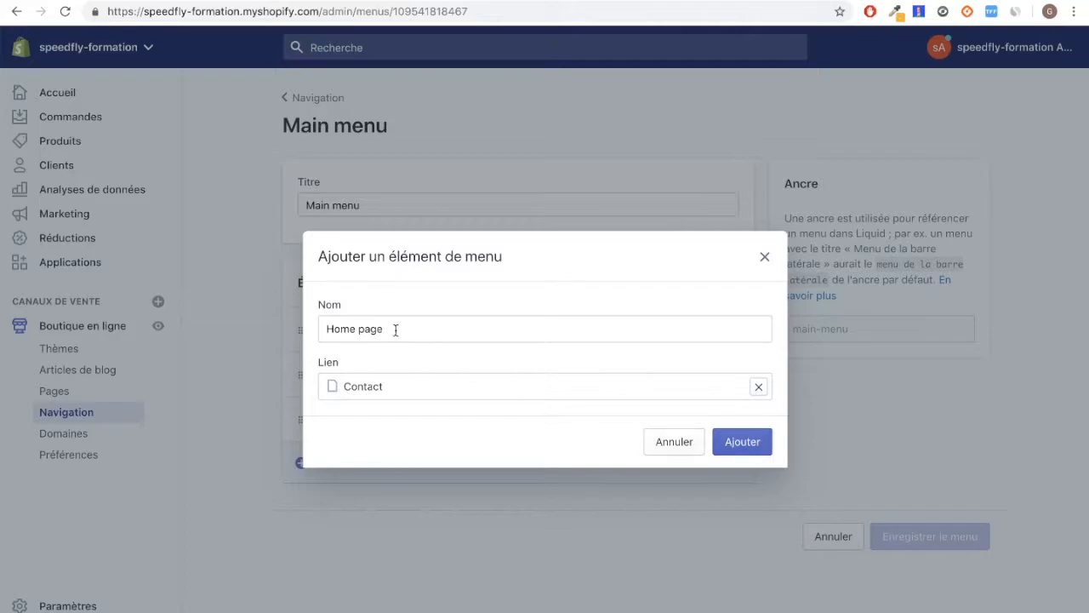
{"action": "left_click_drag", "start_coordinate": [395, 329], "coordinate": [315, 328]}
{"action": "type", "text": "Con"}
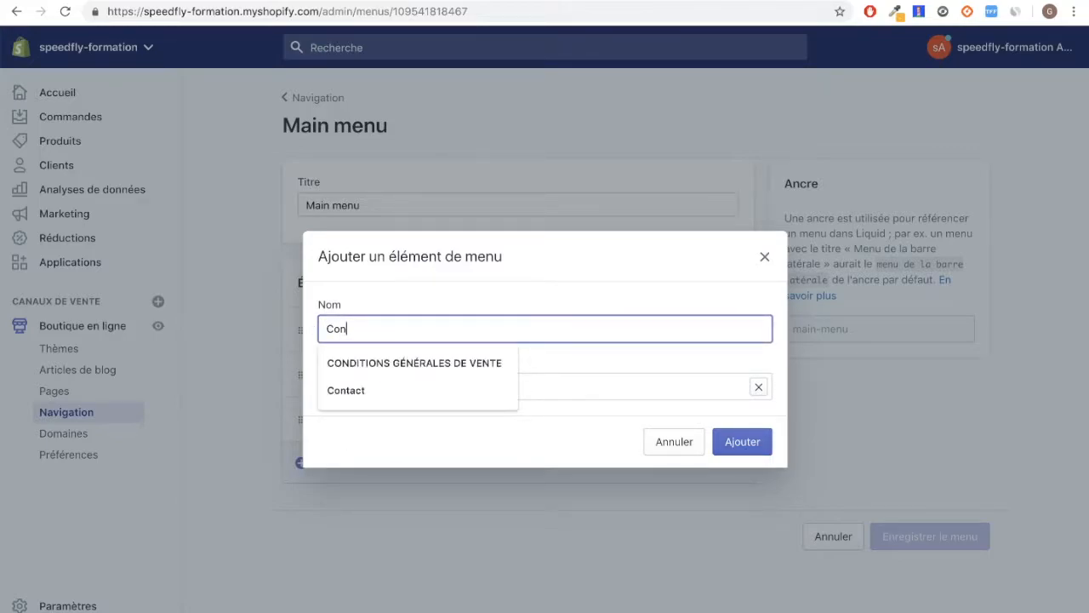
{"action": "type", "text": "tact"}
{"action": "left_click", "coordinate": [752, 449]}
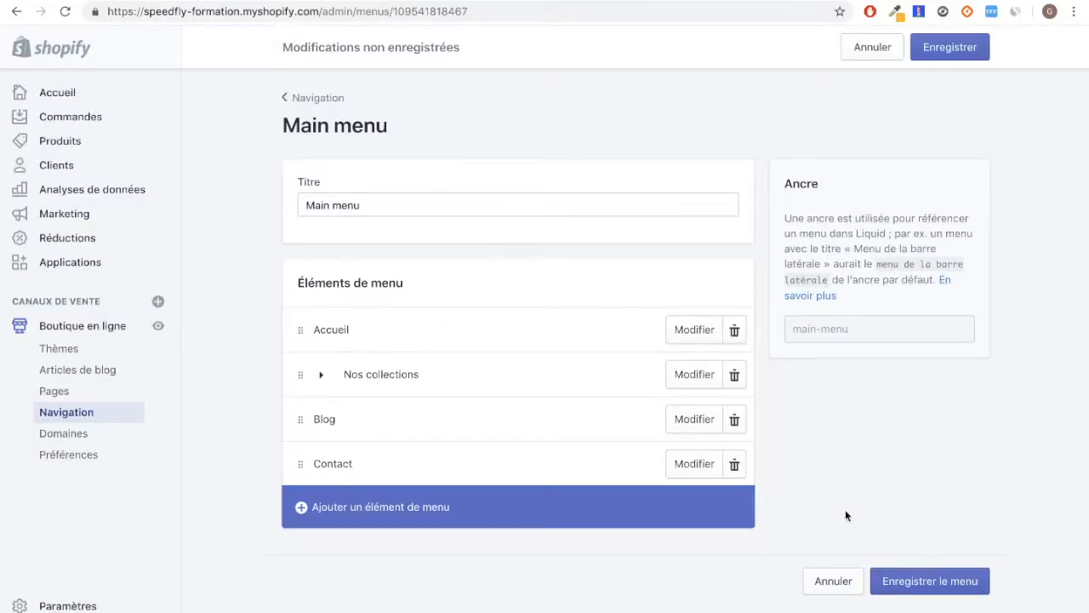
{"action": "left_click", "coordinate": [936, 584]}
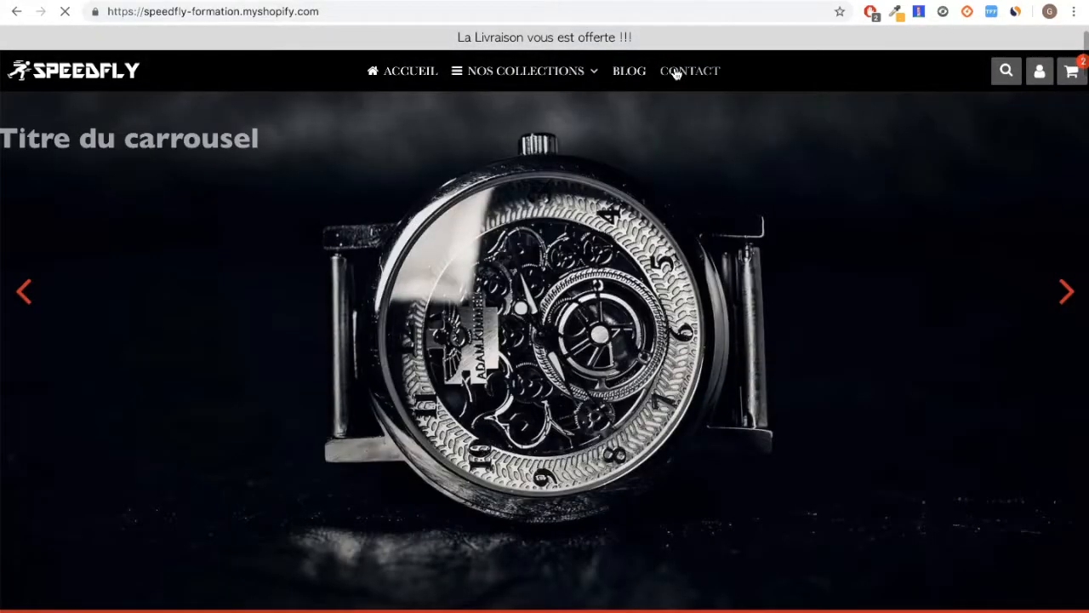
- Open the storefront's Contact page, examine the consent checkbox under its form and return to the theme editor
{"action": "left_click", "coordinate": [675, 72]}
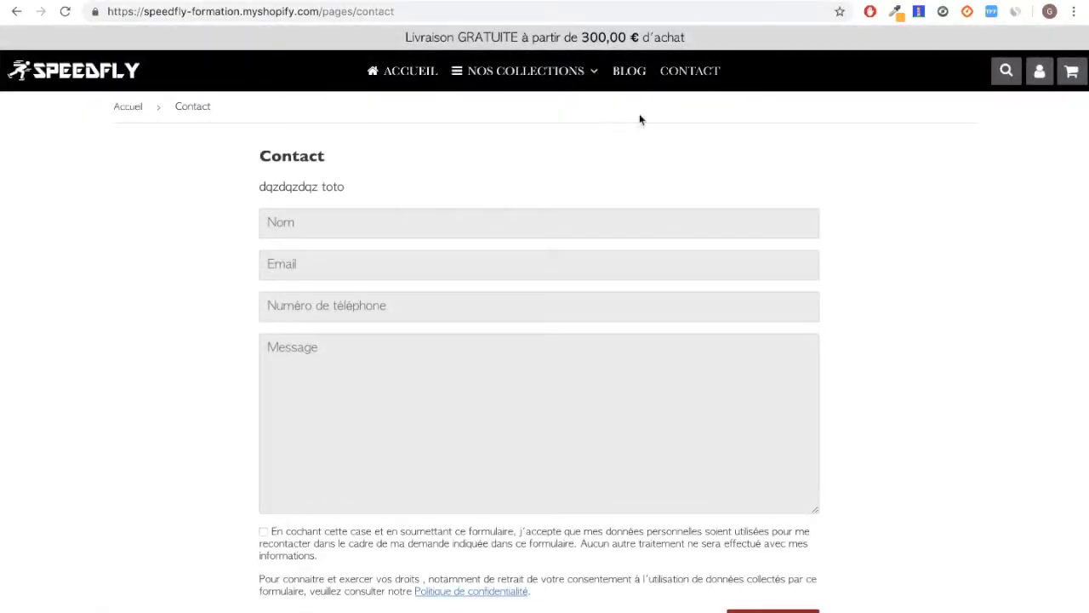
{"action": "scroll", "coordinate": [545, 241], "scroll_direction": "down", "scroll_amount": 2}
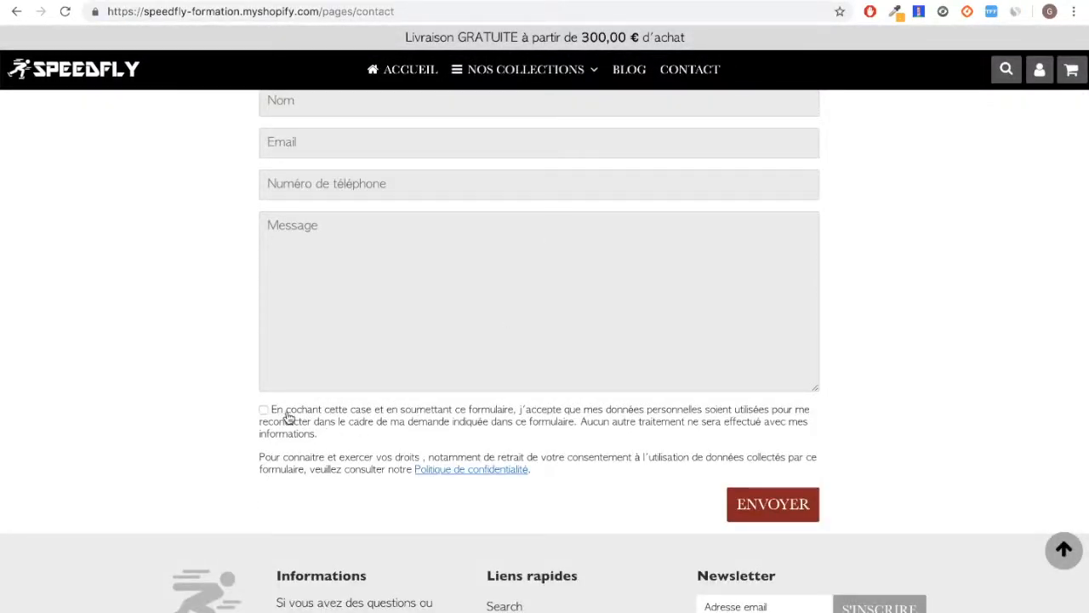
{"action": "left_click", "coordinate": [268, 0]}
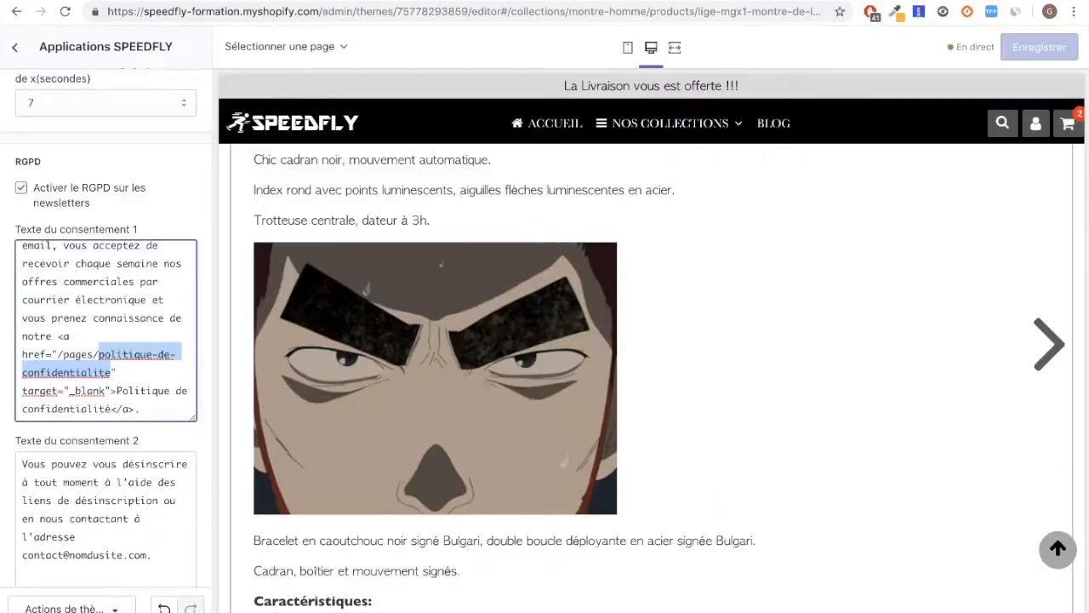
- Compare the second RGPD consent text with the footer's newsletter notice and highlight the domain name in its contact address
{"action": "scroll", "coordinate": [88, 463], "scroll_direction": "down", "scroll_amount": 3}
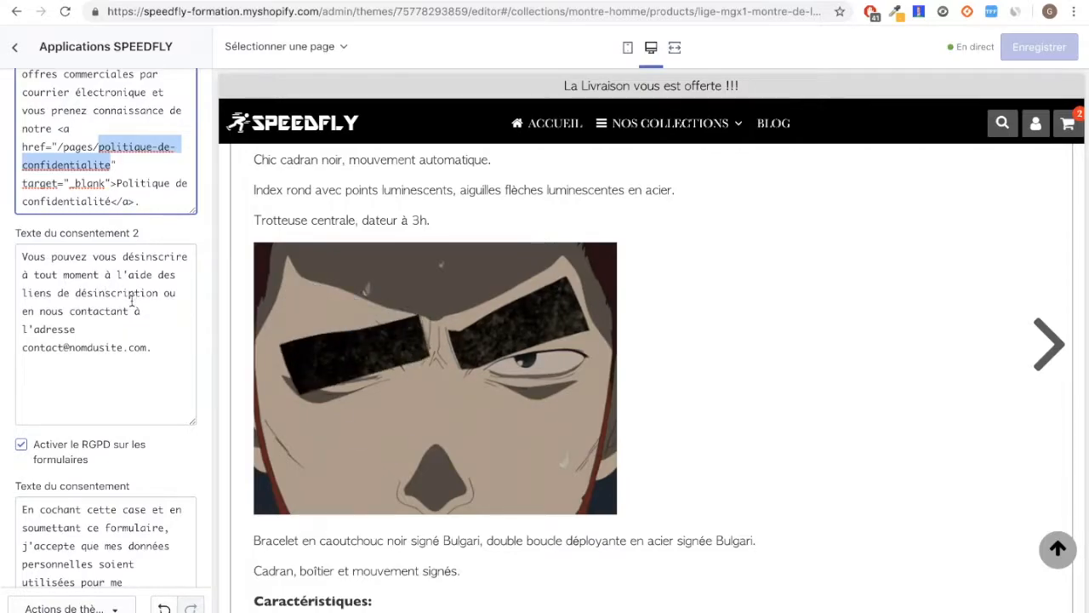
{"action": "scroll", "coordinate": [162, 337], "scroll_direction": "up", "scroll_amount": 1}
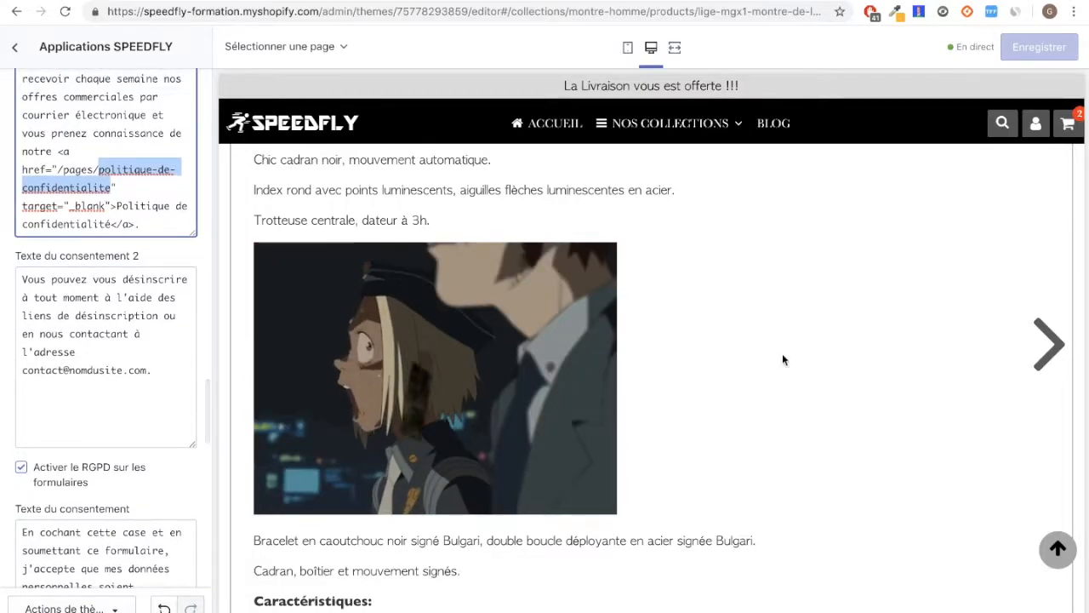
{"action": "scroll", "coordinate": [743, 349], "scroll_direction": "down", "scroll_amount": 10}
{"action": "left_click_drag", "start_coordinate": [905, 493], "coordinate": [798, 477]}
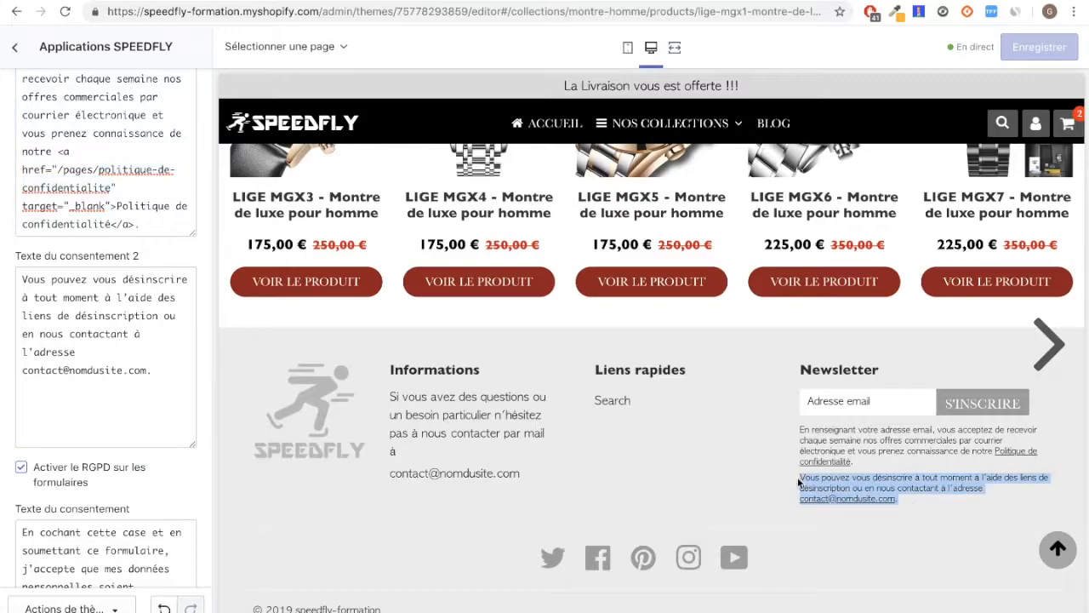
{"action": "double_click", "coordinate": [94, 370]}
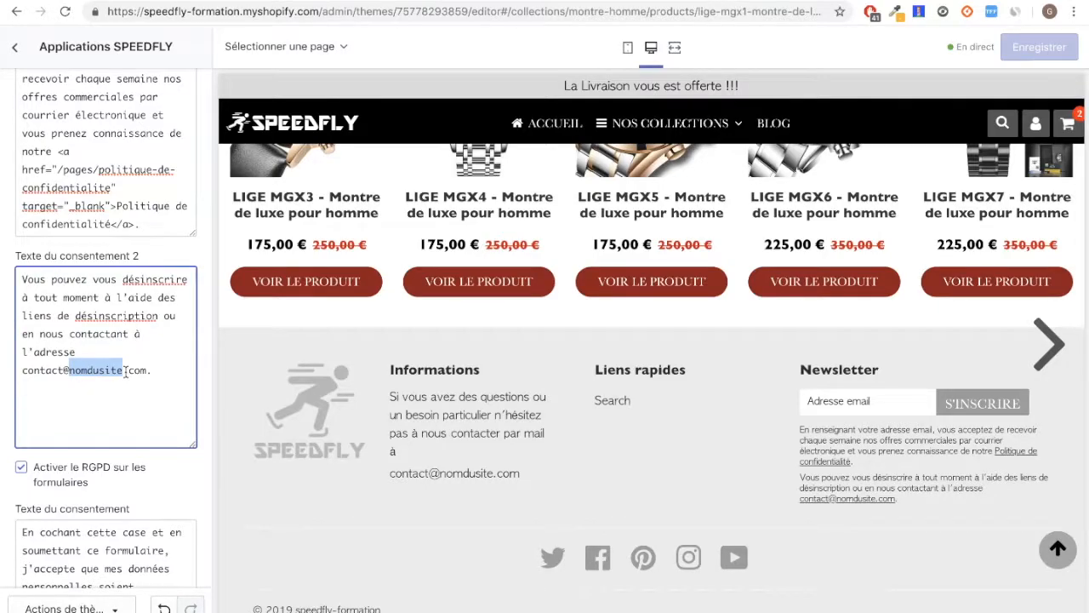
{"action": "left_click", "coordinate": [119, 415]}
- Compare the RGPD form consent texts with the Contact page's form and highlight the Politique de confidentialité link text
{"action": "scroll", "coordinate": [108, 430], "scroll_direction": "down", "scroll_amount": 1}
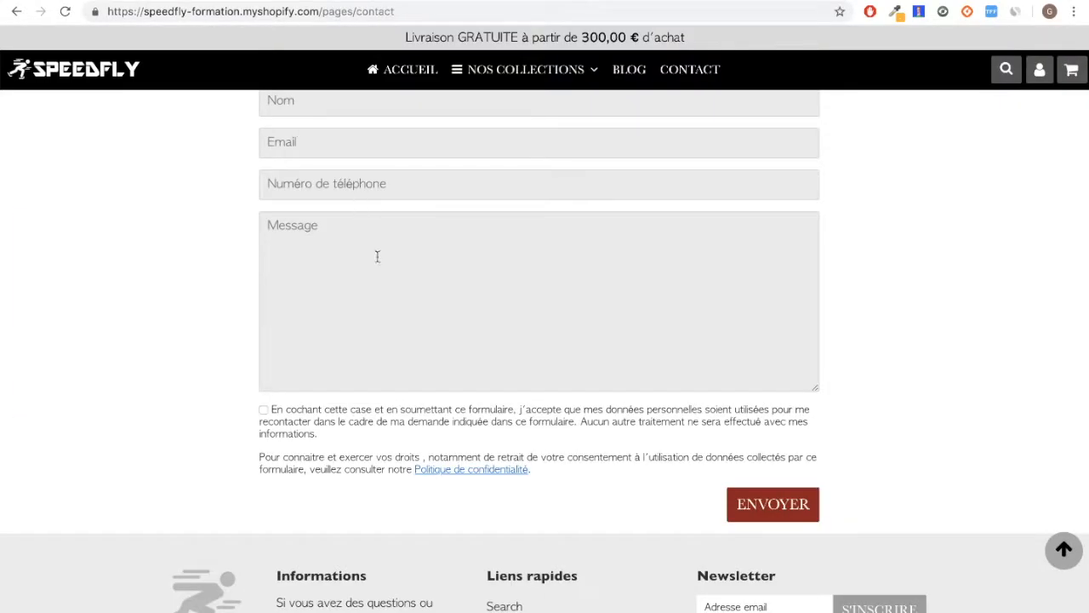
{"action": "scroll", "coordinate": [372, 280], "scroll_direction": "up", "scroll_amount": 1}
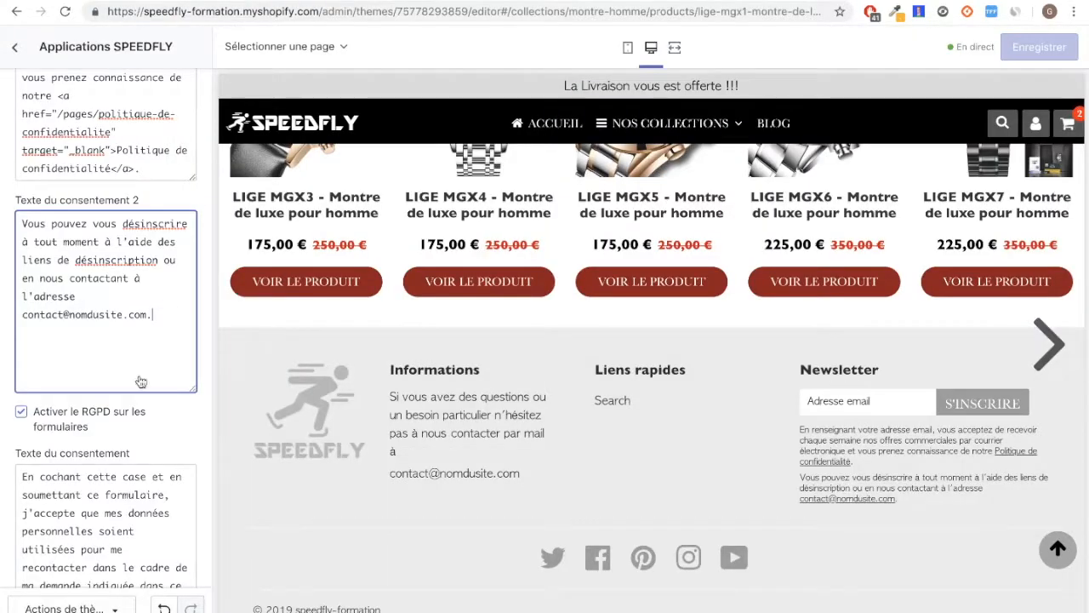
{"action": "scroll", "coordinate": [24, 492], "scroll_direction": "down", "scroll_amount": 4}
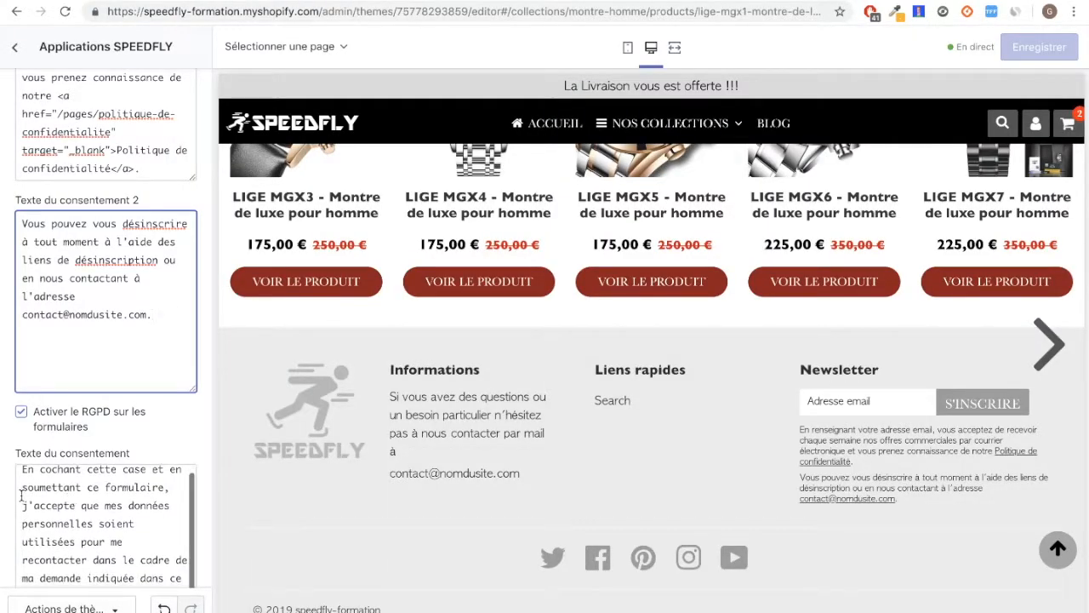
{"action": "scroll", "coordinate": [122, 417], "scroll_direction": "down", "scroll_amount": 3}
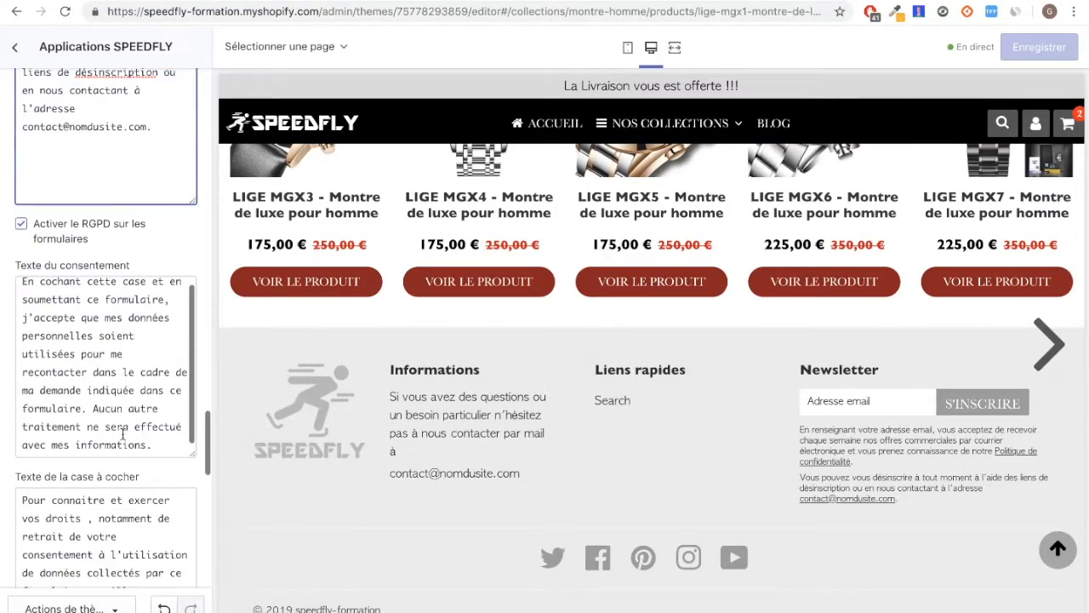
{"action": "scroll", "coordinate": [16, 498], "scroll_direction": "down", "scroll_amount": 5}
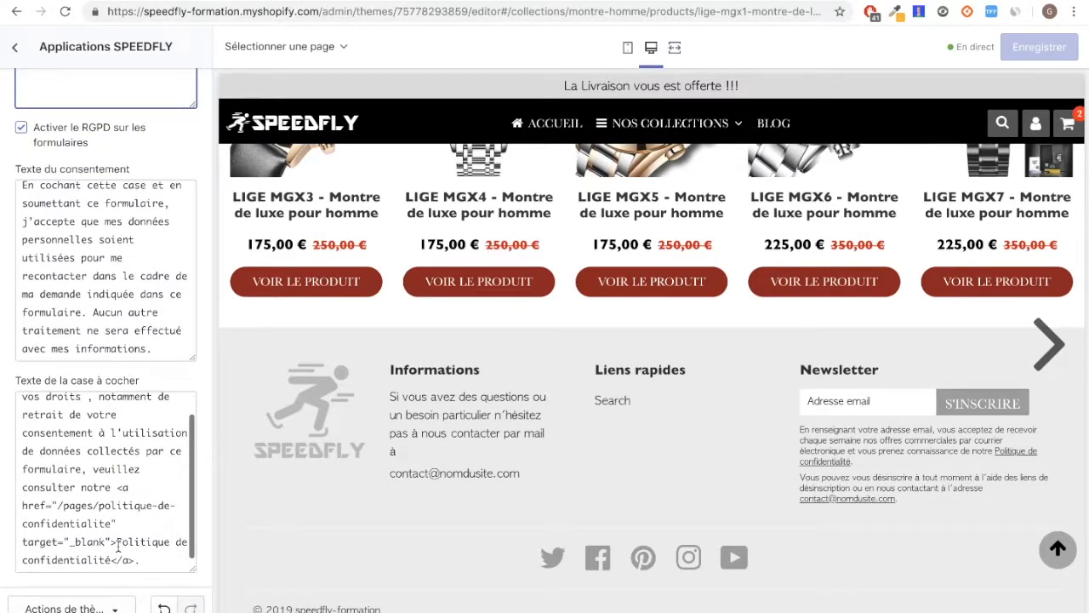
{"action": "mouse_move", "coordinate": [112, 560]}
{"action": "left_mouse_down"}
{"action": "mouse_move", "coordinate": [130, 542]}
{"action": "mouse_move", "coordinate": [117, 541]}
{"action": "left_mouse_up"}
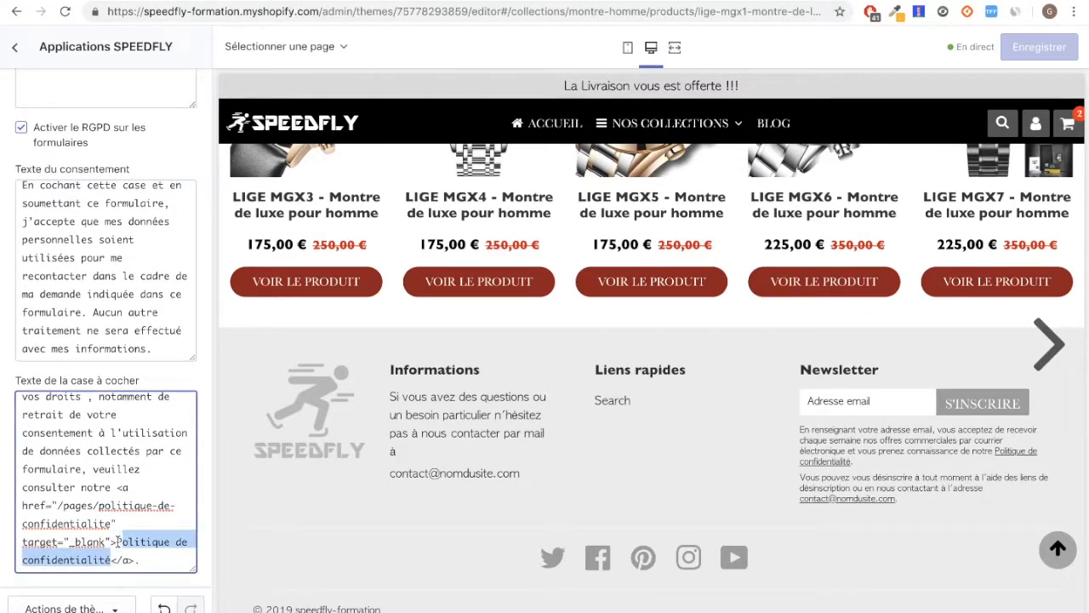
{"action": "left_click", "coordinate": [4, 444]}
- Activate the Jeu du gobelet mini-game on the cart and save the theme
{"action": "scroll", "coordinate": [89, 402], "scroll_direction": "down", "scroll_amount": 2}
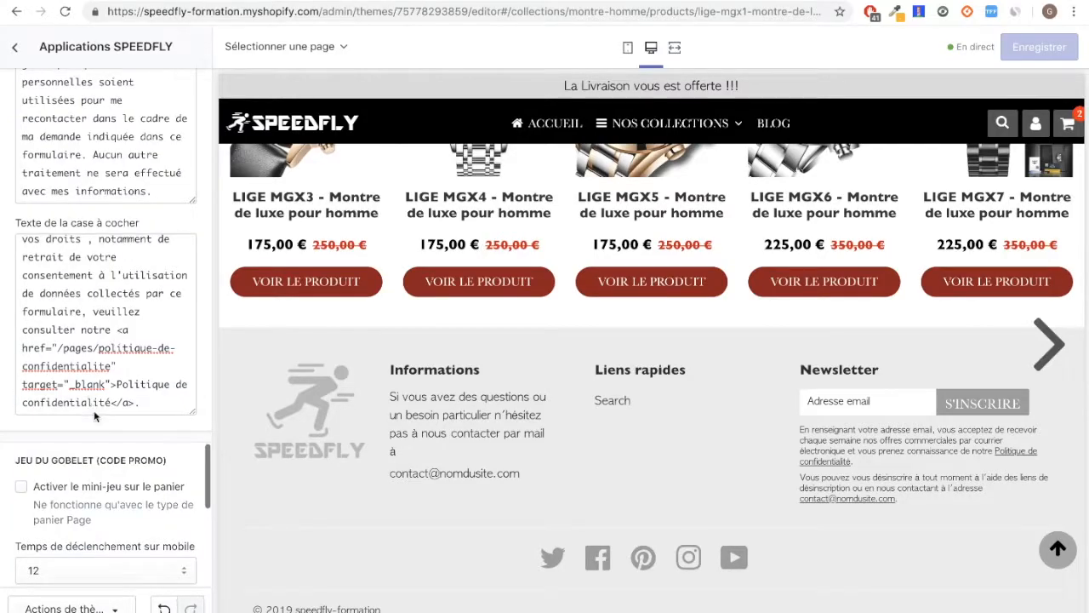
{"action": "scroll", "coordinate": [92, 411], "scroll_direction": "down", "scroll_amount": 2}
{"action": "scroll", "coordinate": [80, 417], "scroll_direction": "up", "scroll_amount": 2}
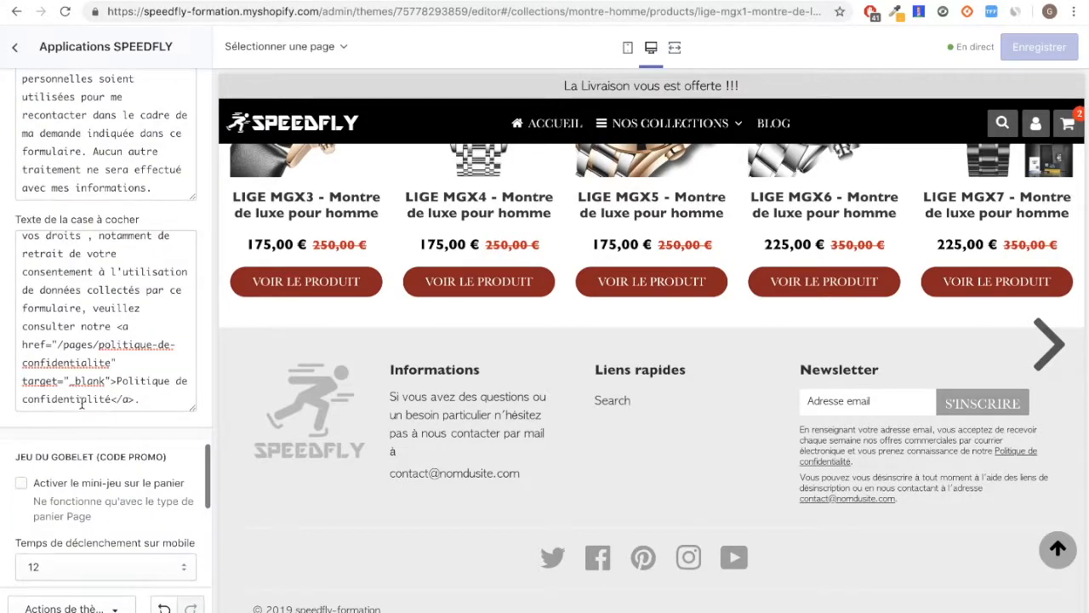
{"action": "scroll", "coordinate": [80, 417], "scroll_direction": "down", "scroll_amount": 1}
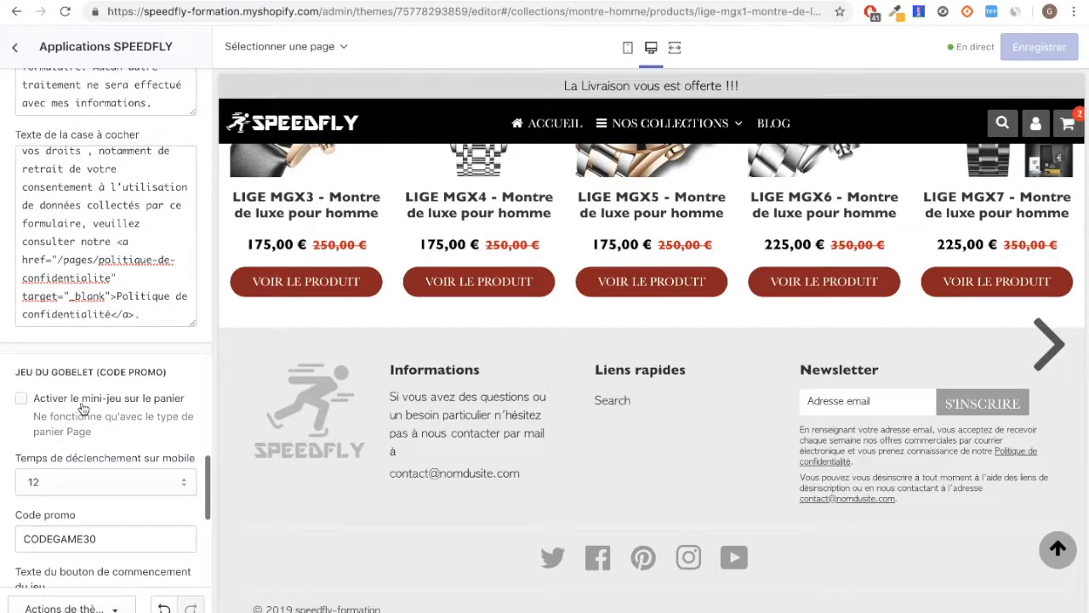
{"action": "scroll", "coordinate": [84, 407], "scroll_direction": "down", "scroll_amount": 1}
{"action": "left_click", "coordinate": [80, 377]}
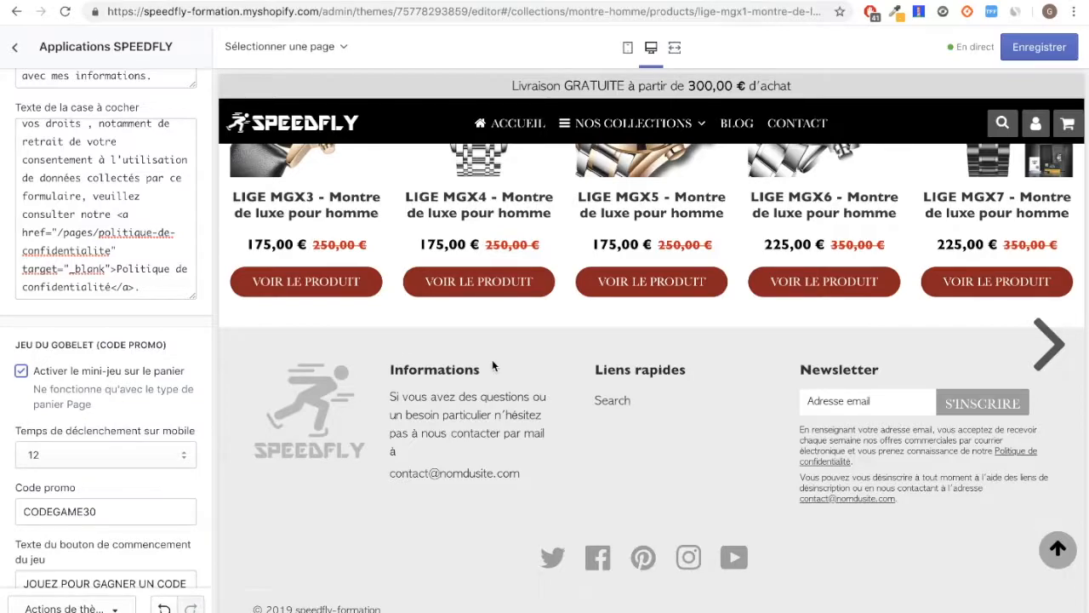
{"action": "left_click", "coordinate": [1004, 124]}
{"action": "left_click", "coordinate": [1039, 47]}
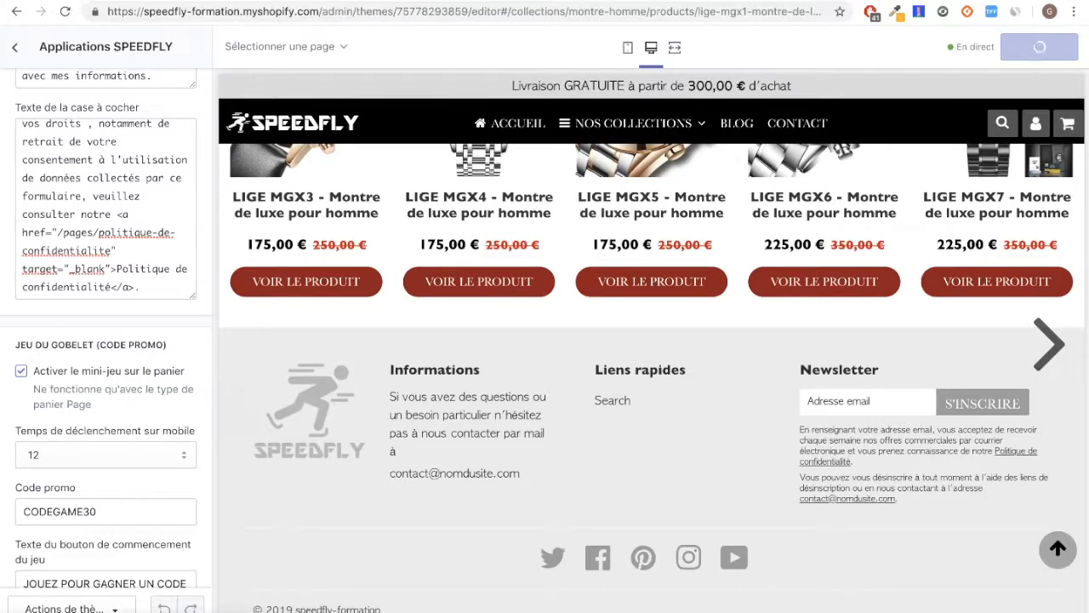
- On the storefront, add the LIGE MGX1 watch from the Montre Homme collection to the cart and open the cart page
{"action": "key", "text": "ctrl+Tab"}
{"action": "key", "text": "ctrl+r"}
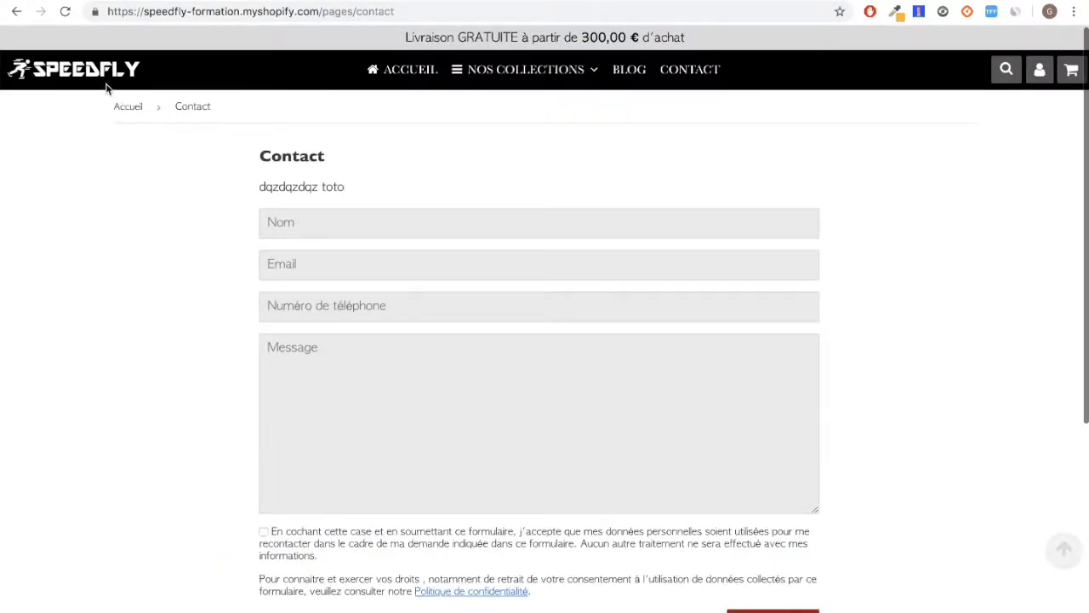
{"action": "left_click", "coordinate": [99, 72]}
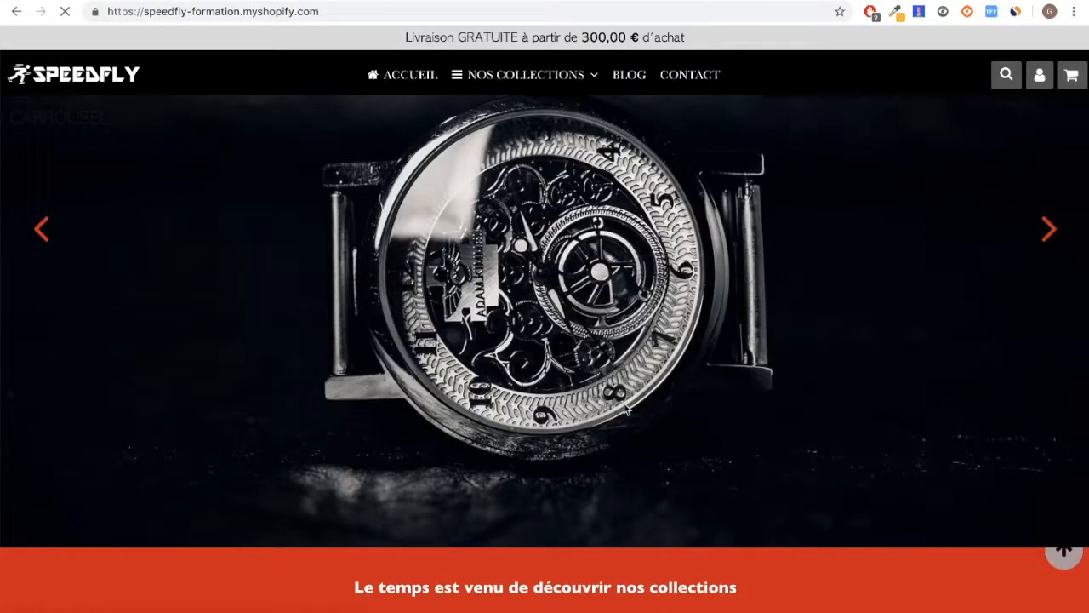
{"action": "mouse_move", "coordinate": [521, 74]}
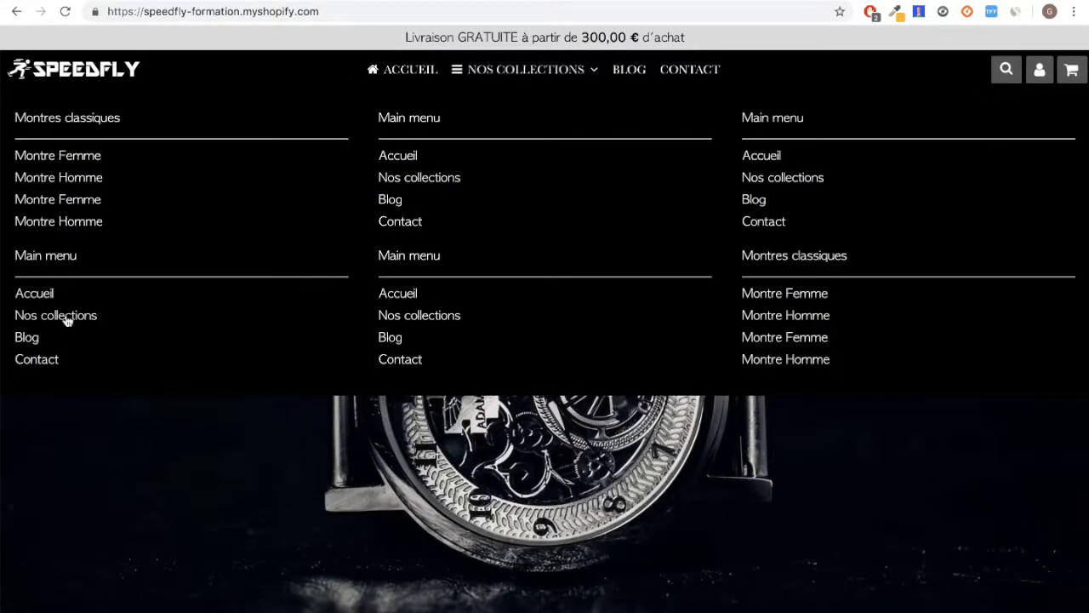
{"action": "left_click", "coordinate": [73, 184]}
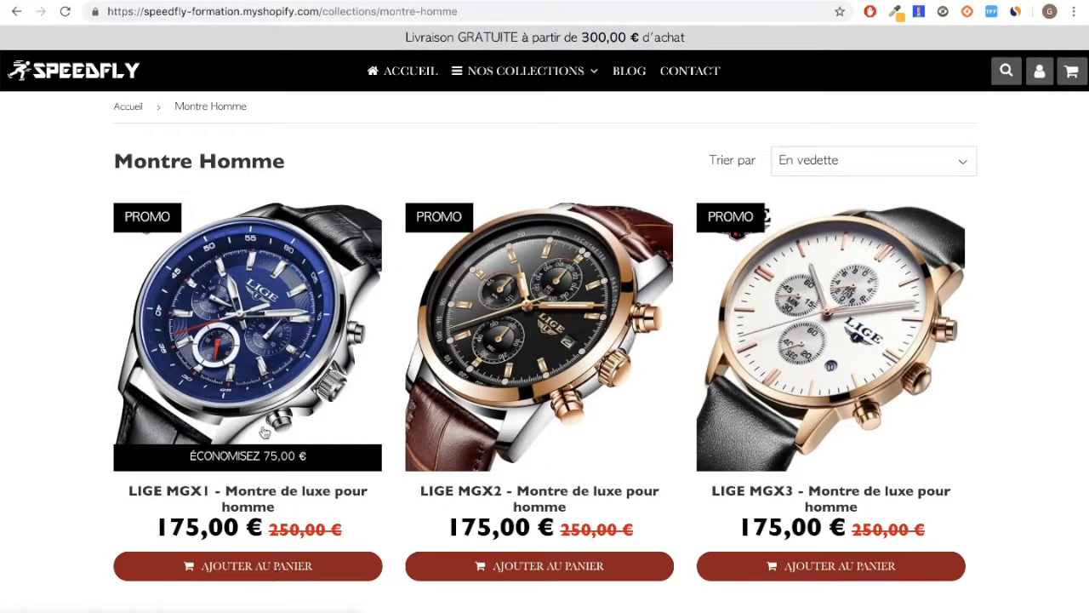
{"action": "left_click", "coordinate": [266, 567]}
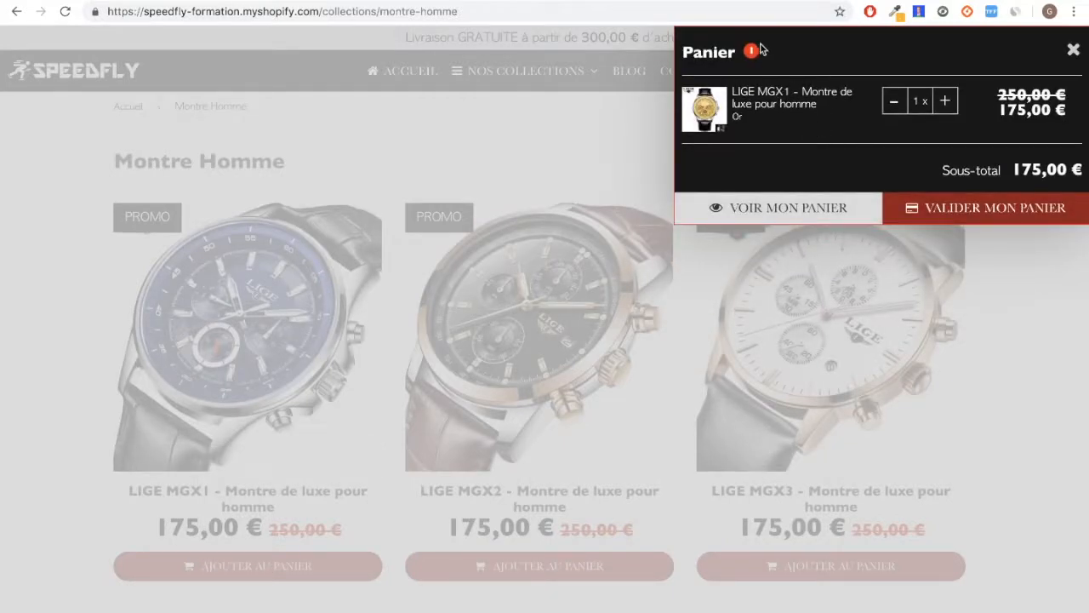
{"action": "left_click", "coordinate": [804, 208]}
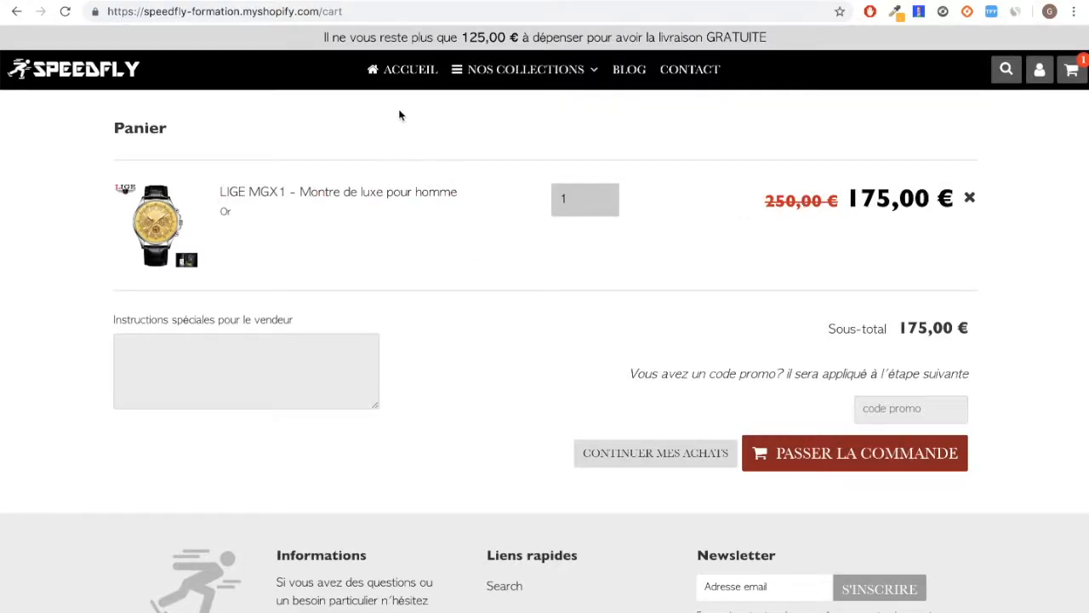
- Start the promo code mini-game in the cart page popup and pick the third box
{"action": "mouse_move", "coordinate": [341, 8]}
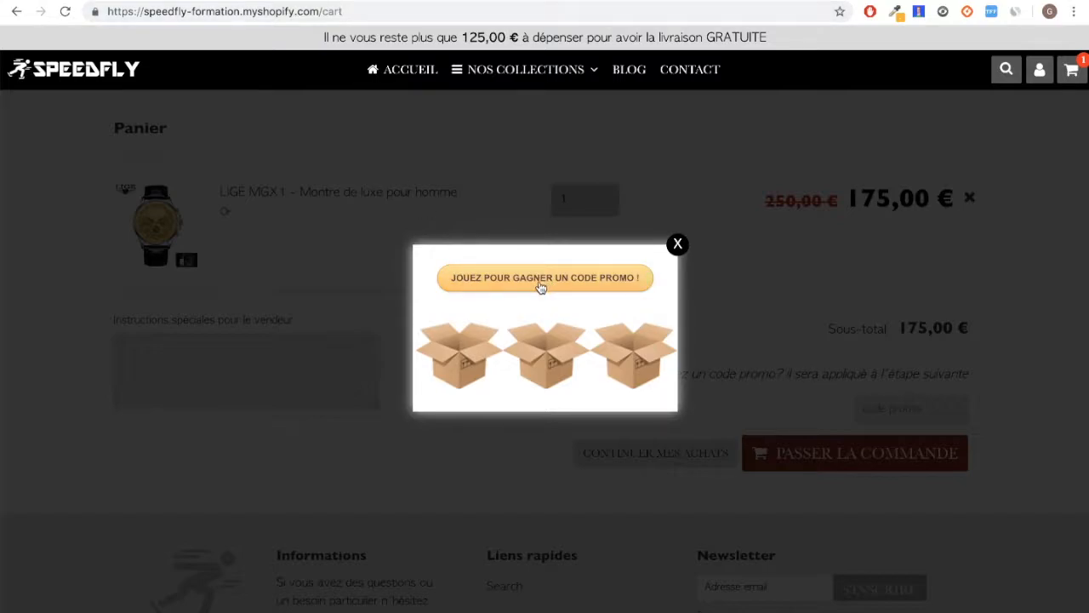
{"action": "left_click", "coordinate": [541, 287]}
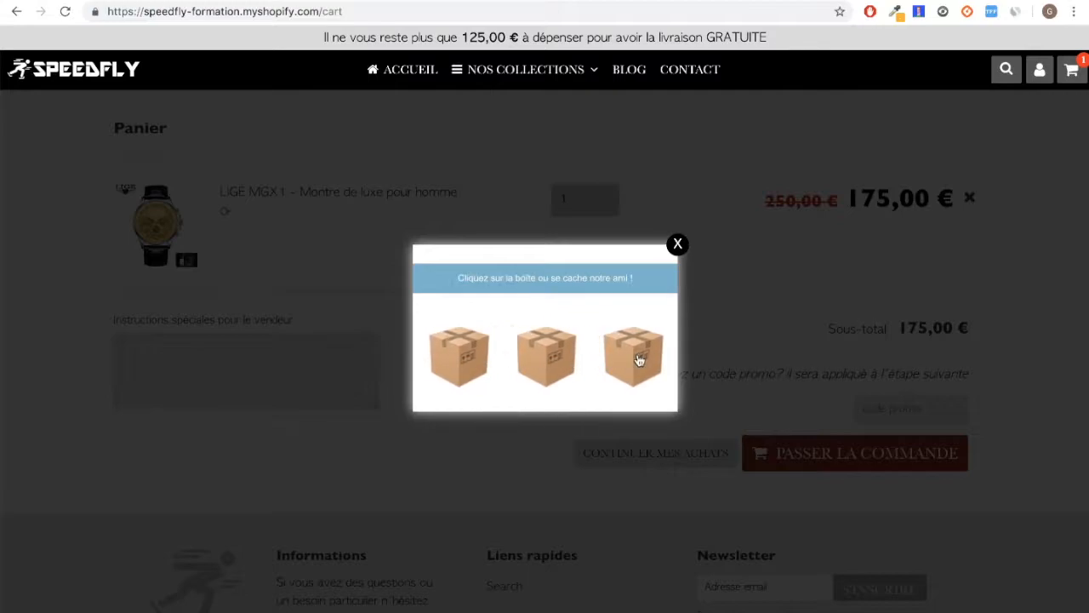
{"action": "left_click", "coordinate": [638, 360]}
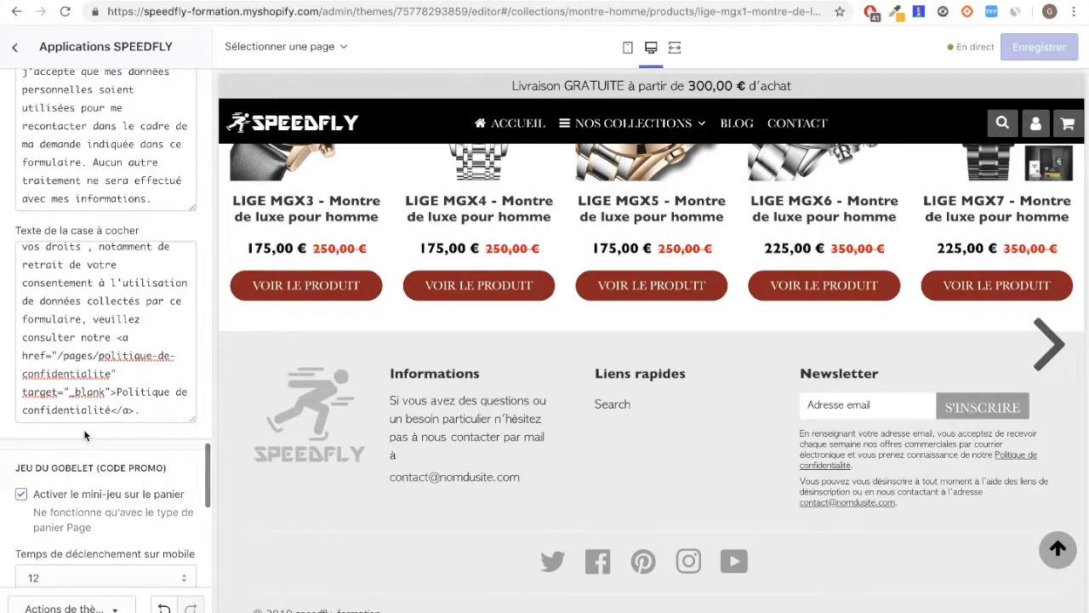
- In the theme editor's Jeu du gobelet settings, examine the mobile trigger time options and the Code promo value
{"action": "scroll", "coordinate": [85, 435], "scroll_direction": "down", "scroll_amount": 3}
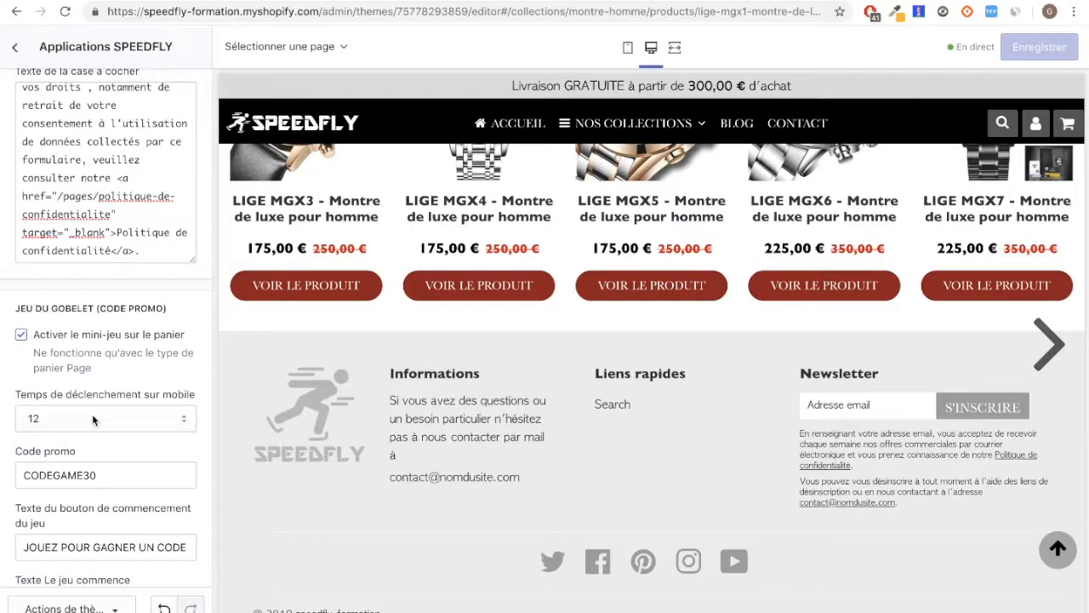
{"action": "left_click", "coordinate": [92, 418]}
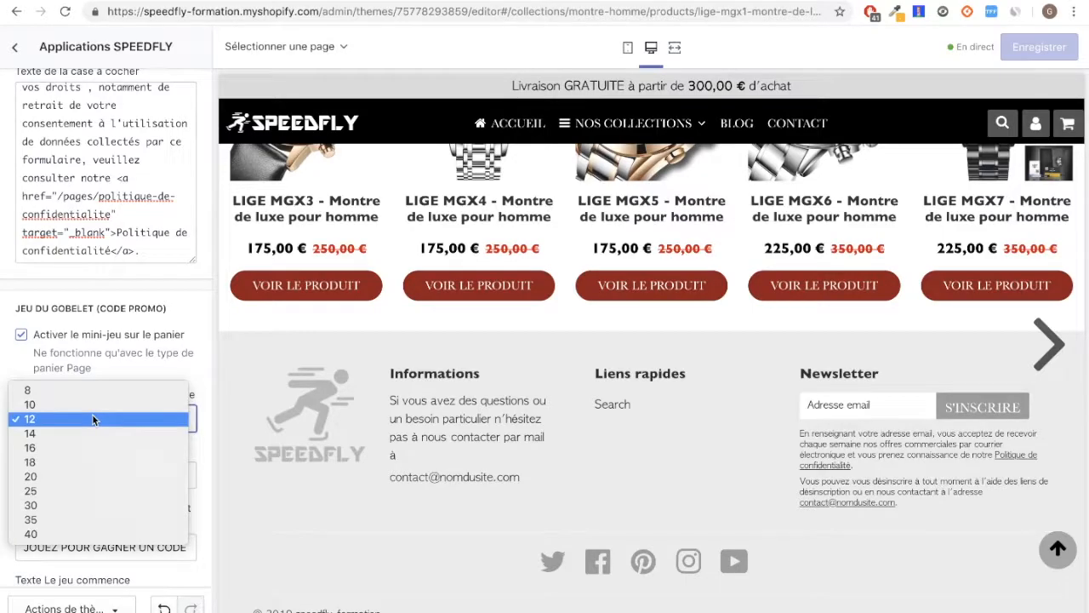
{"action": "left_click", "coordinate": [4, 358]}
{"action": "scroll", "coordinate": [36, 395], "scroll_direction": "down", "scroll_amount": 1}
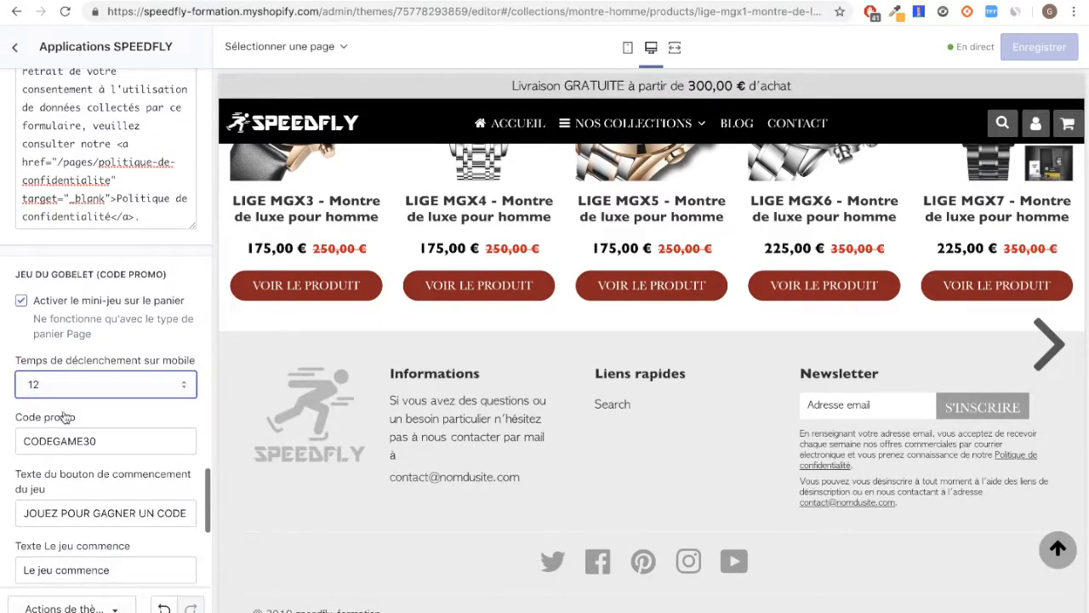
{"action": "scroll", "coordinate": [51, 410], "scroll_direction": "down", "scroll_amount": 1}
{"action": "double_click", "coordinate": [52, 415]}
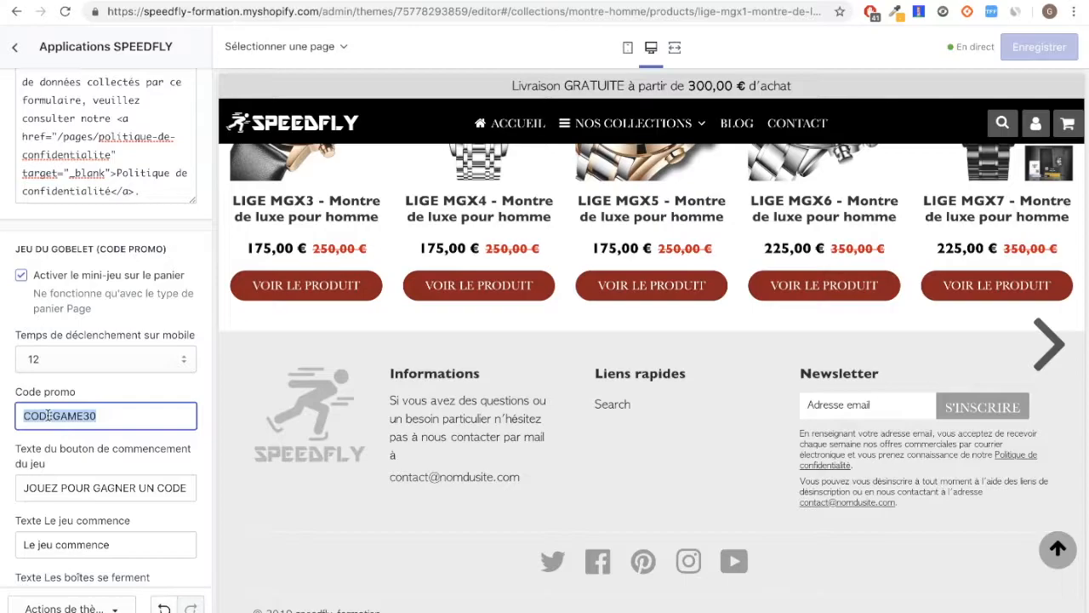
{"action": "left_click", "coordinate": [8, 389]}
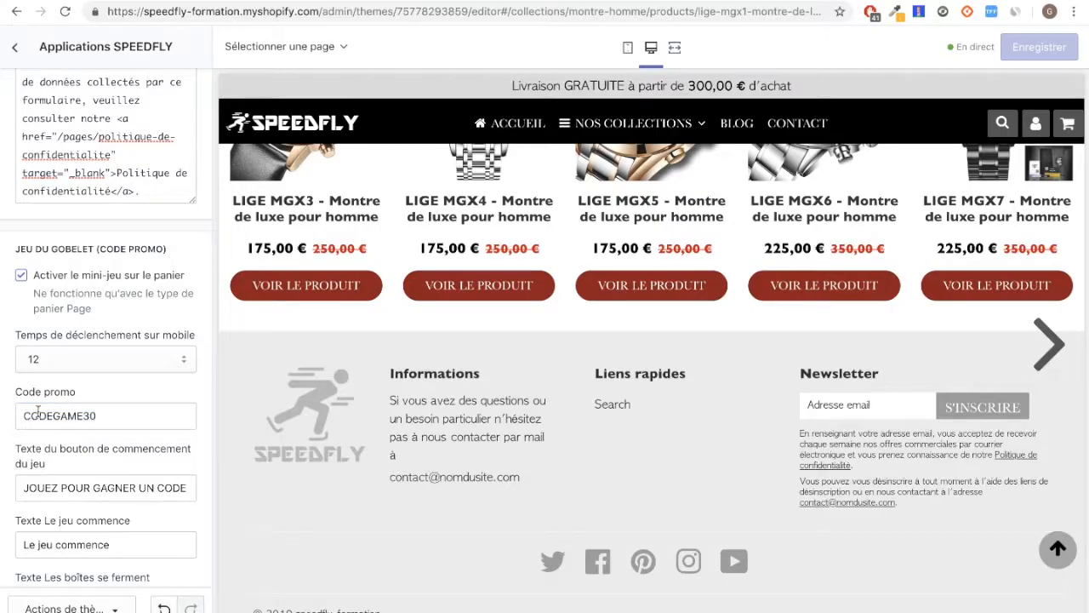
{"action": "scroll", "coordinate": [38, 415], "scroll_direction": "down", "scroll_amount": 1}
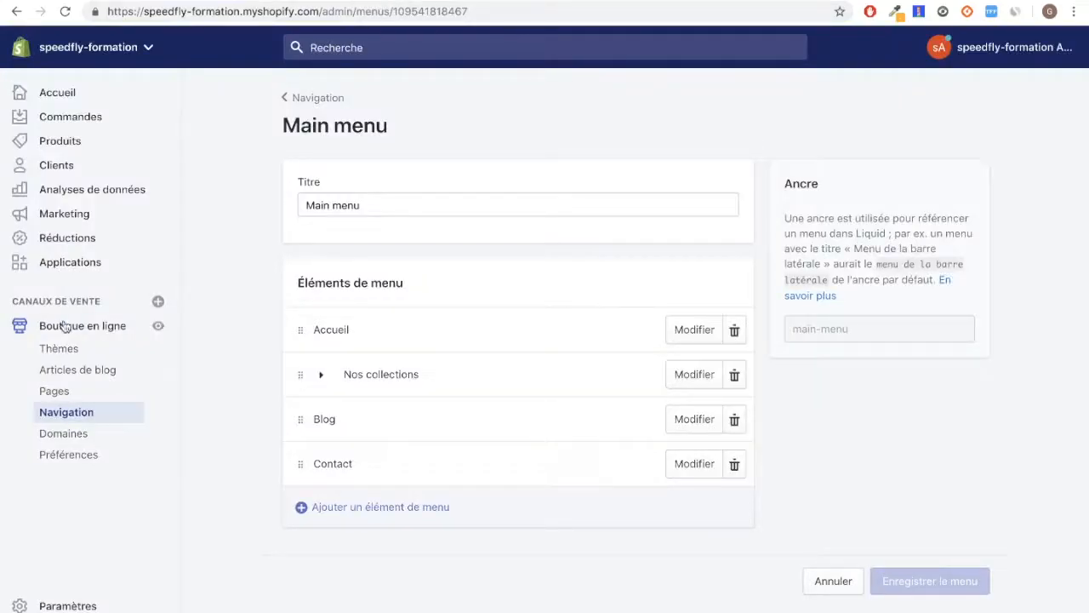
- Start a new discount in the Shopify admin's Réductions section as a Code de réduction named codegame30
{"action": "left_click", "coordinate": [71, 241]}
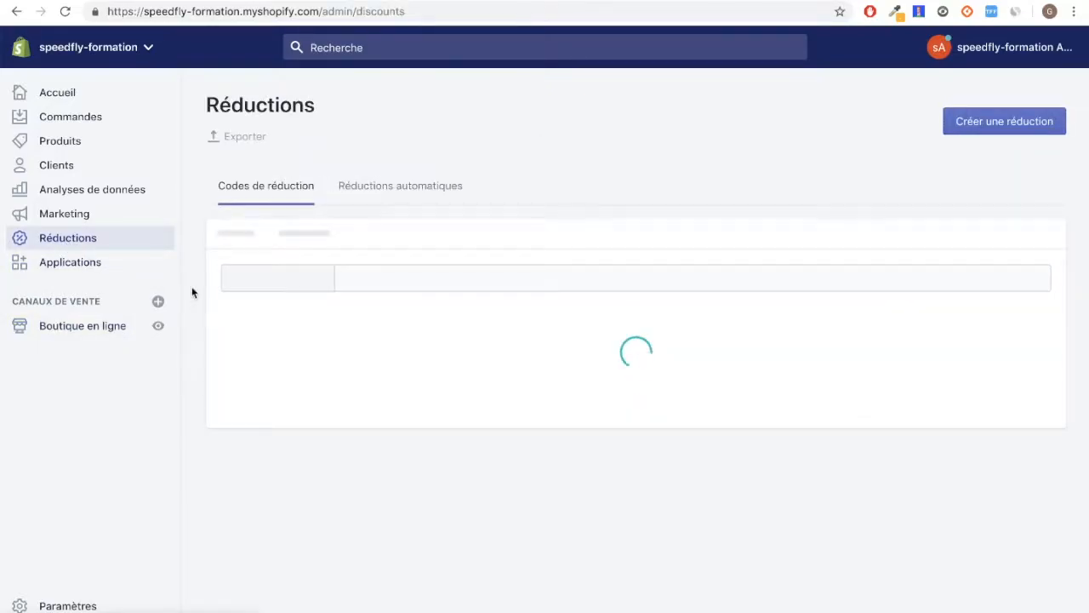
{"action": "left_click", "coordinate": [995, 128]}
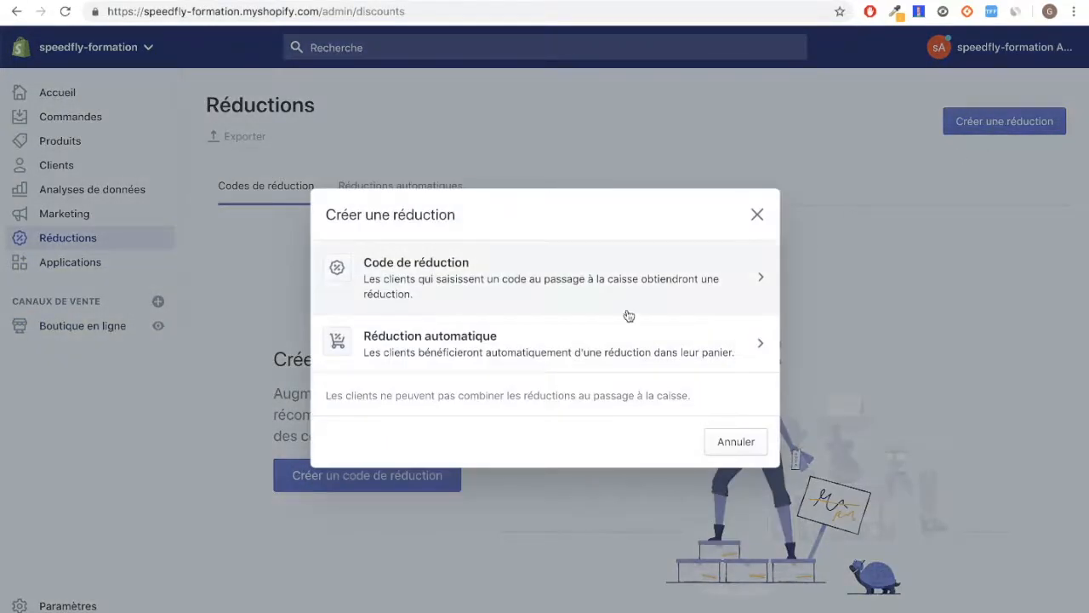
{"action": "left_click", "coordinate": [457, 263]}
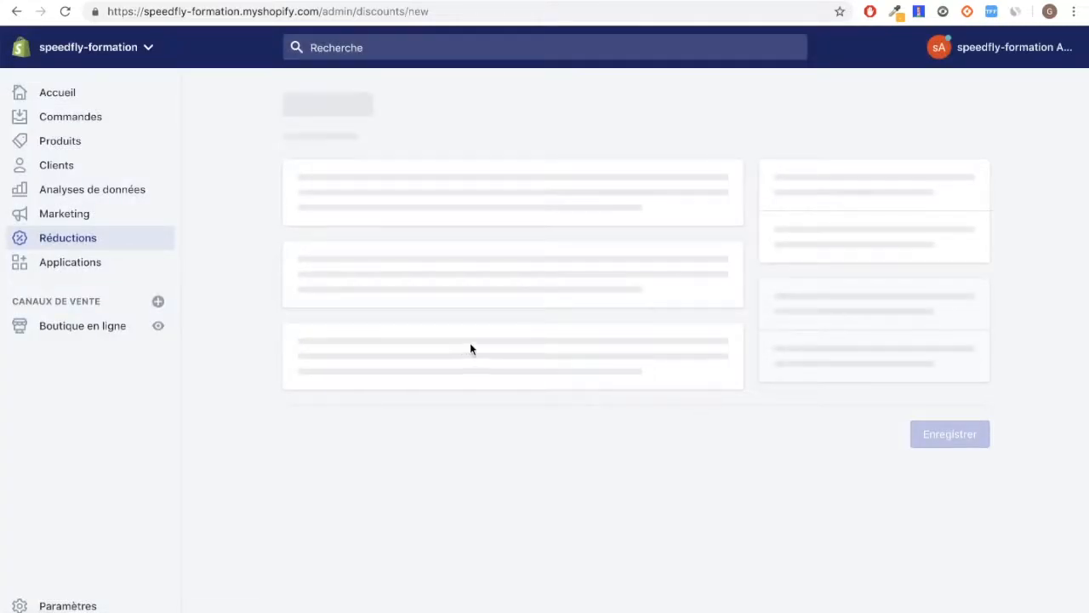
{"action": "left_click", "coordinate": [338, 220]}
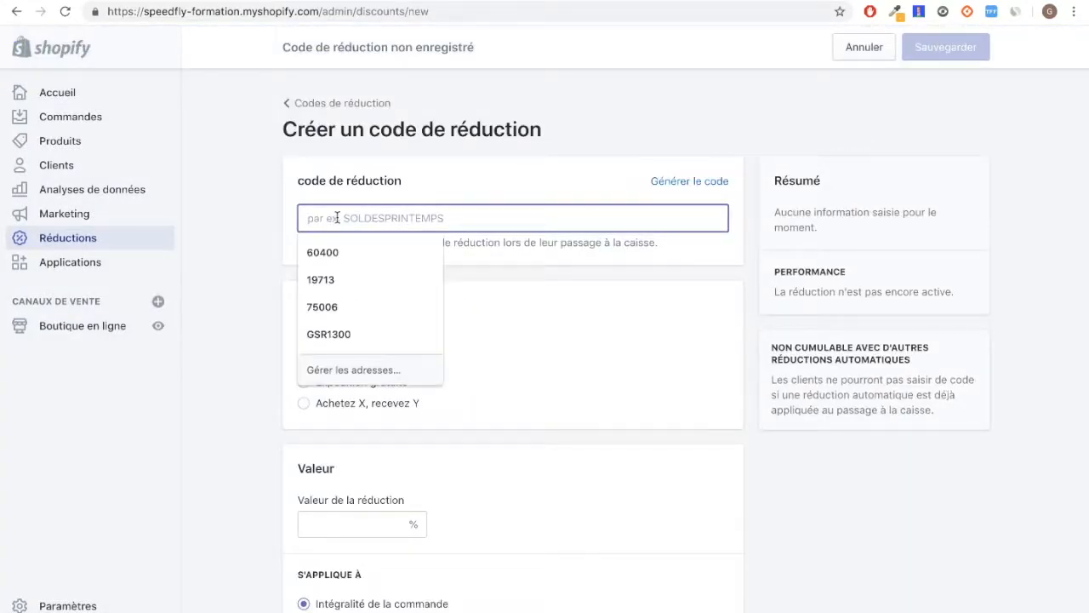
{"action": "type", "text": "codegame"}
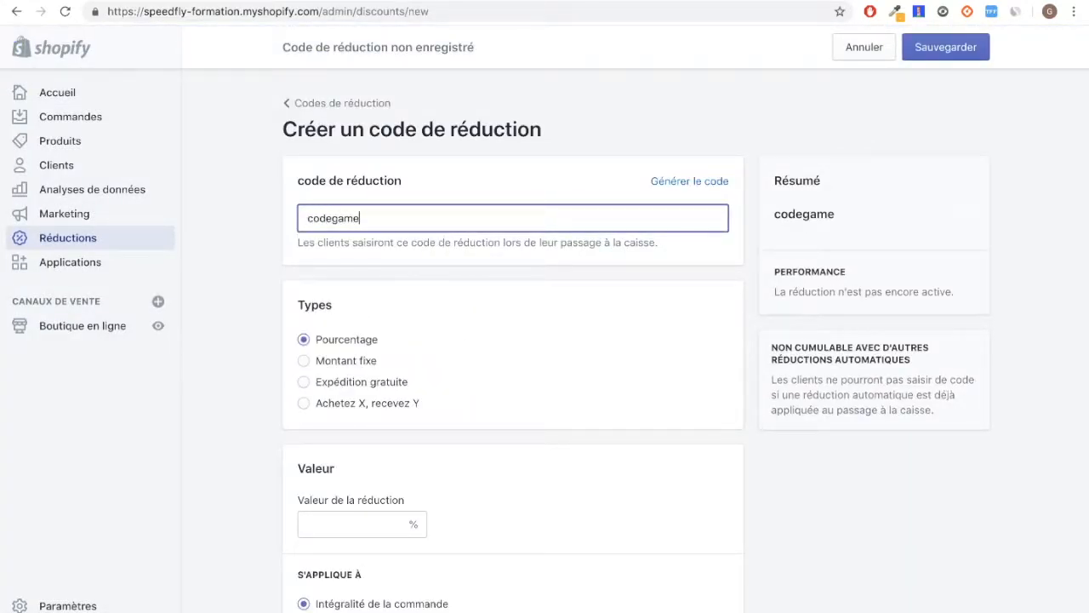
{"action": "type", "text": "30"}
- Set the discount value to 30 % and save the discount code
{"action": "left_click", "coordinate": [333, 526]}
{"action": "type", "text": "30"}
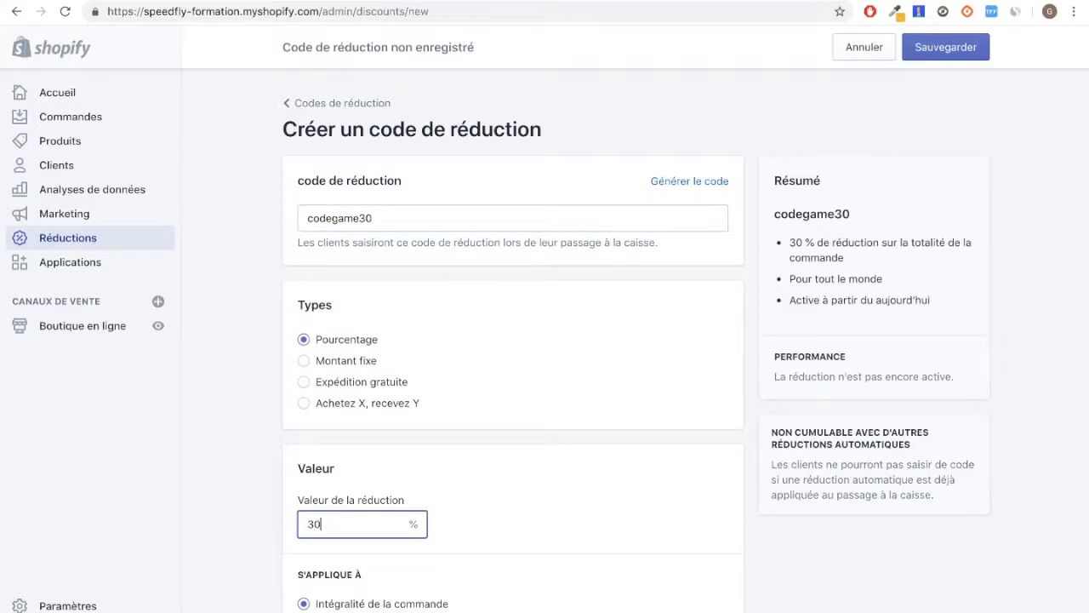
{"action": "scroll", "coordinate": [1029, 143], "scroll_direction": "down", "scroll_amount": 2}
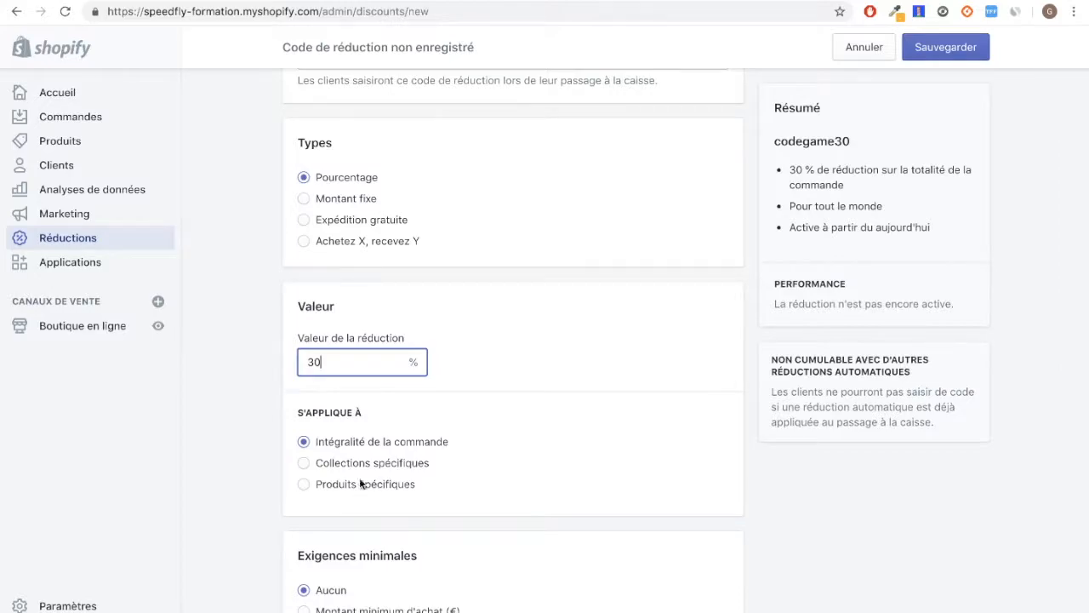
{"action": "left_click", "coordinate": [947, 47]}
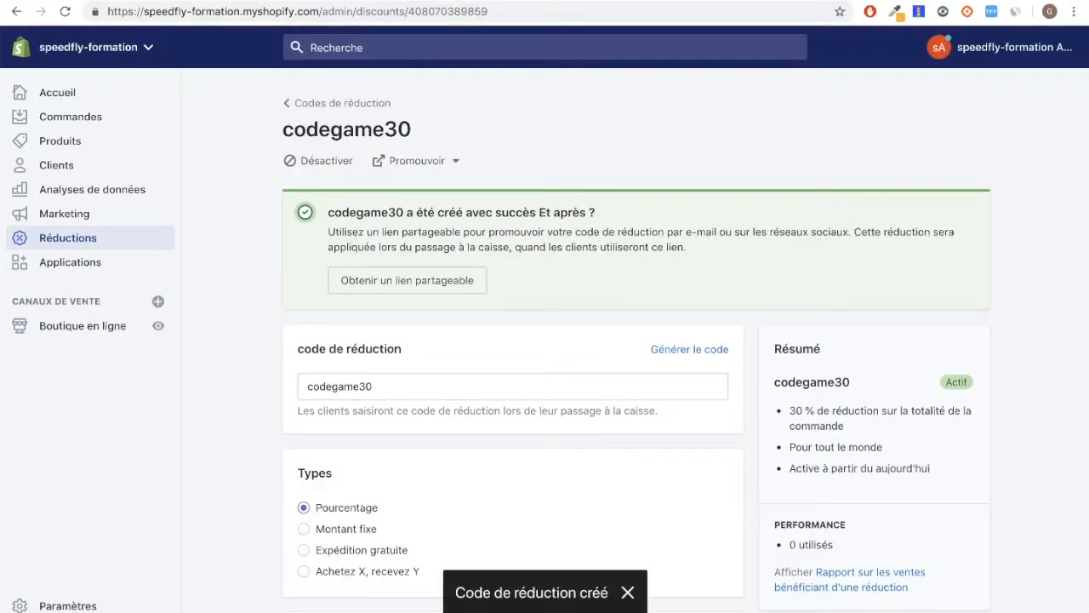
- Copy the codegame30 discount code from the admin and replace the mini-game's Code promo with it in the theme editor
{"action": "left_click", "coordinate": [245, 1]}
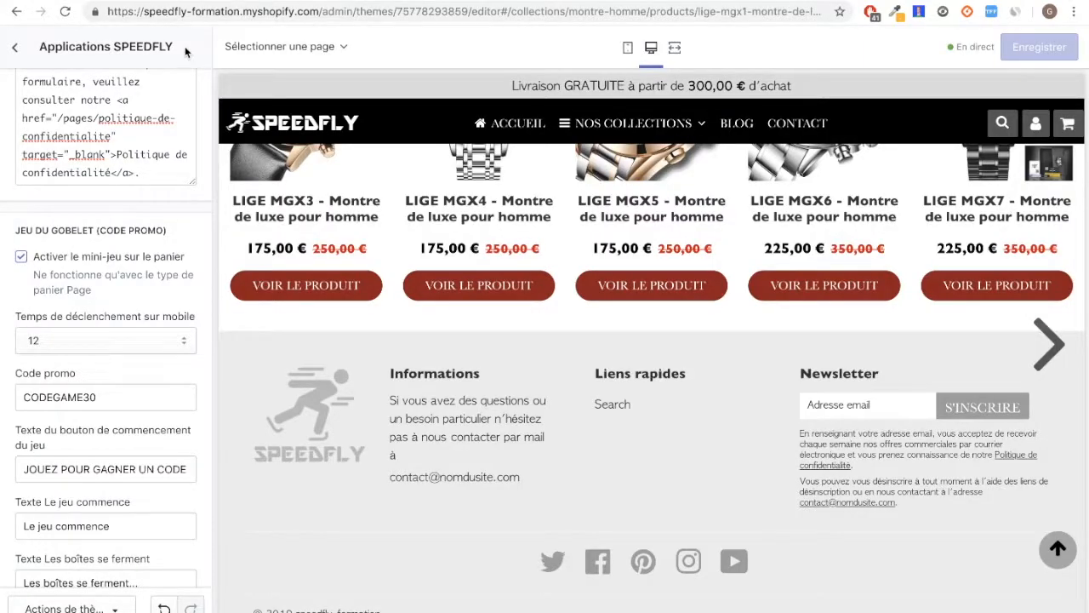
{"action": "double_click", "coordinate": [72, 395]}
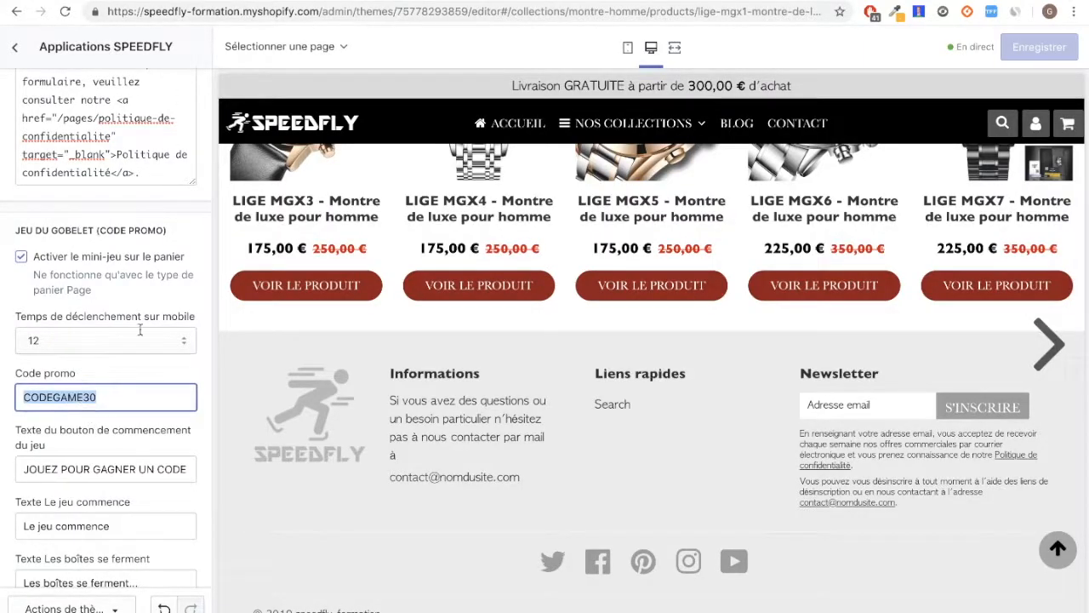
{"action": "left_click", "coordinate": [396, 2]}
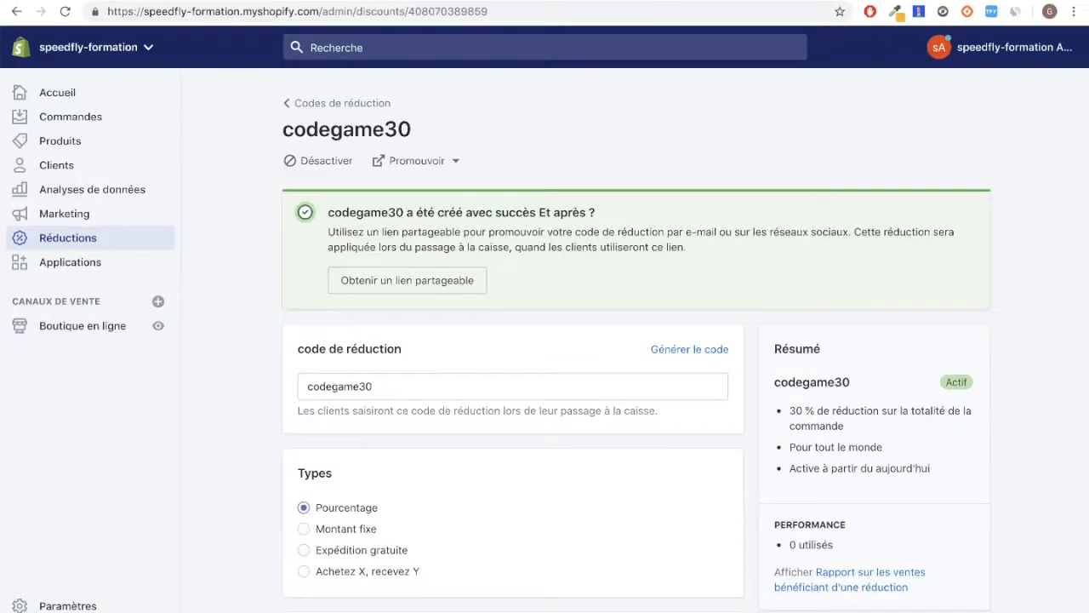
{"action": "double_click", "coordinate": [338, 386]}
{"action": "key", "text": "ctrl+c"}
{"action": "left_click", "coordinate": [290, 4]}
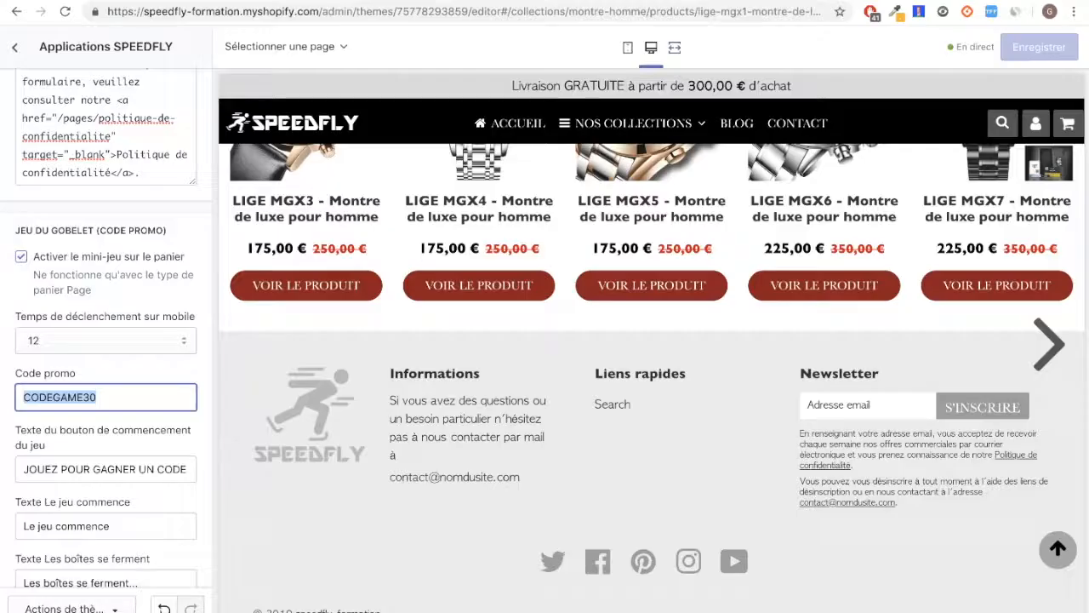
{"action": "key", "text": "ctrl+v"}
{"action": "left_click", "coordinate": [11, 402]}
- Review the mini-game's text settings, from the start button text through the winning and losing texts
{"action": "scroll", "coordinate": [94, 412], "scroll_direction": "down", "scroll_amount": 1}
{"action": "scroll", "coordinate": [69, 421], "scroll_direction": "down", "scroll_amount": 1}
{"action": "scroll", "coordinate": [74, 425], "scroll_direction": "down", "scroll_amount": 2}
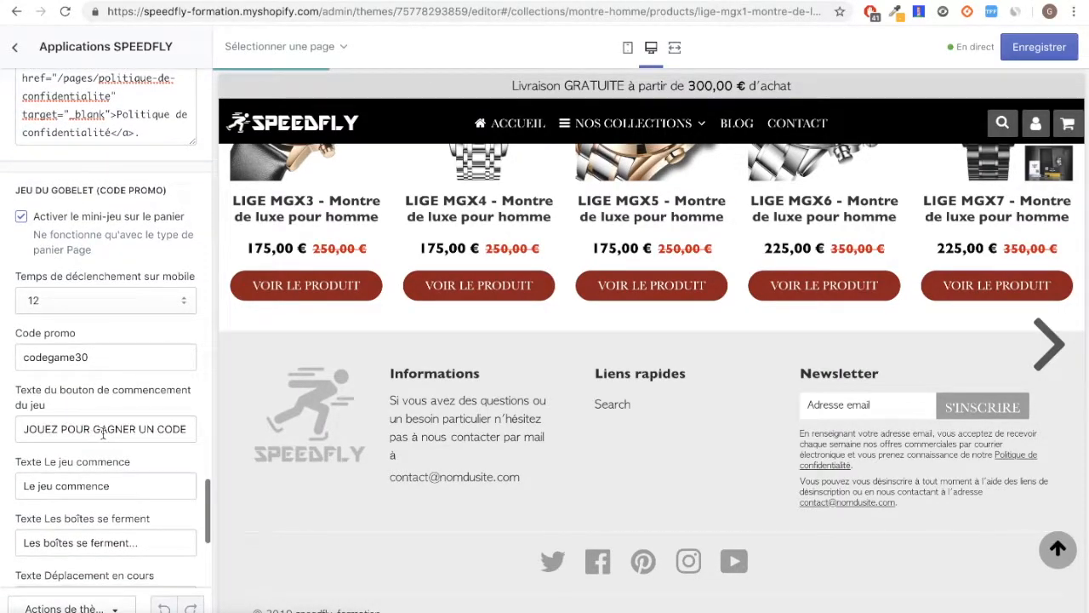
{"action": "scroll", "coordinate": [93, 485], "scroll_direction": "down", "scroll_amount": 3}
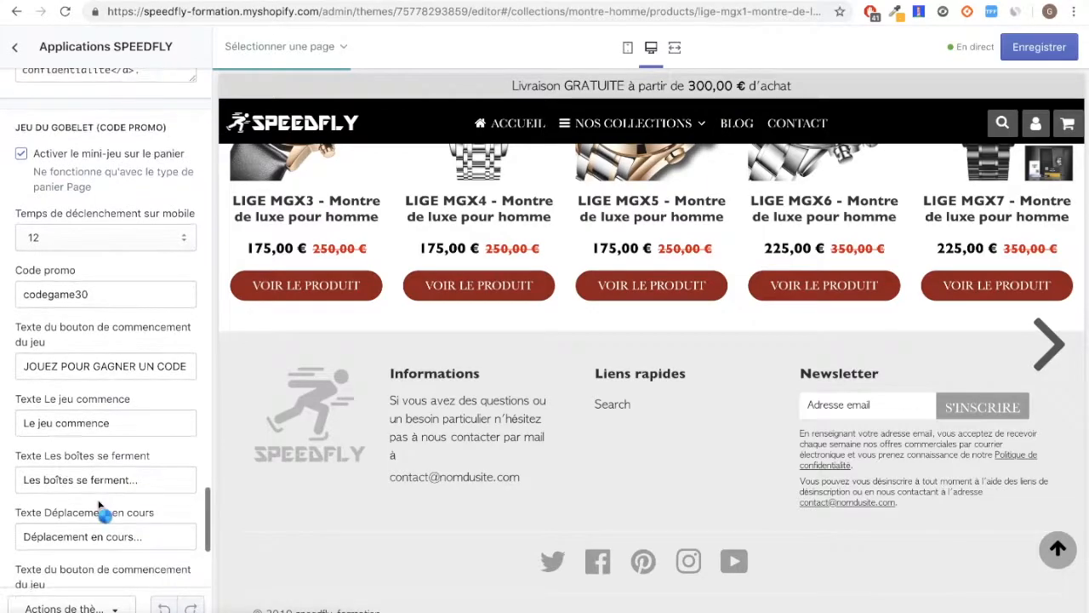
{"action": "scroll", "coordinate": [80, 476], "scroll_direction": "down", "scroll_amount": 2}
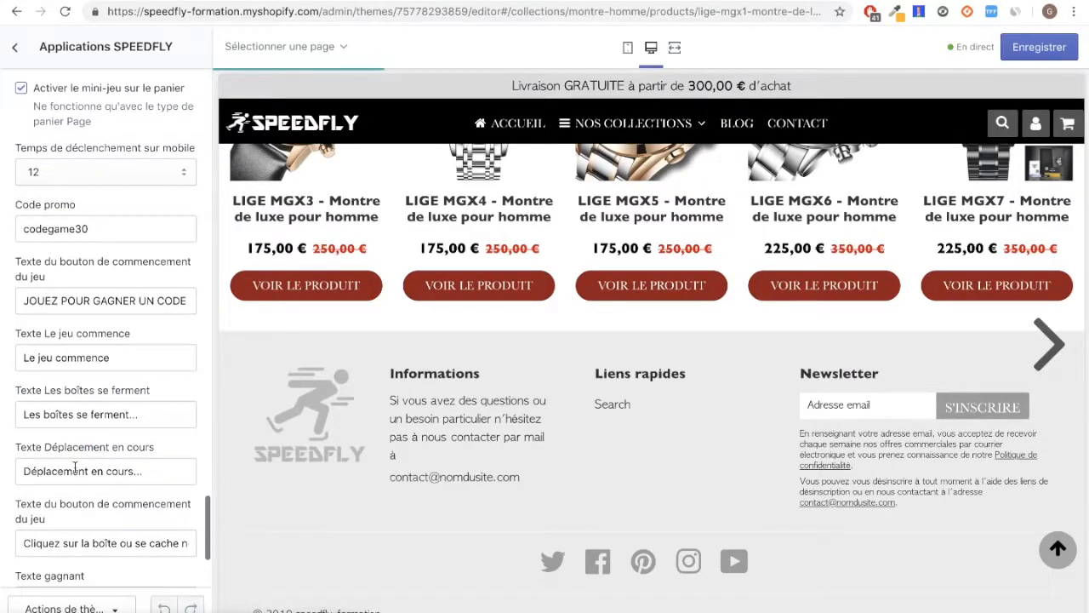
{"action": "scroll", "coordinate": [87, 375], "scroll_direction": "down", "scroll_amount": 3}
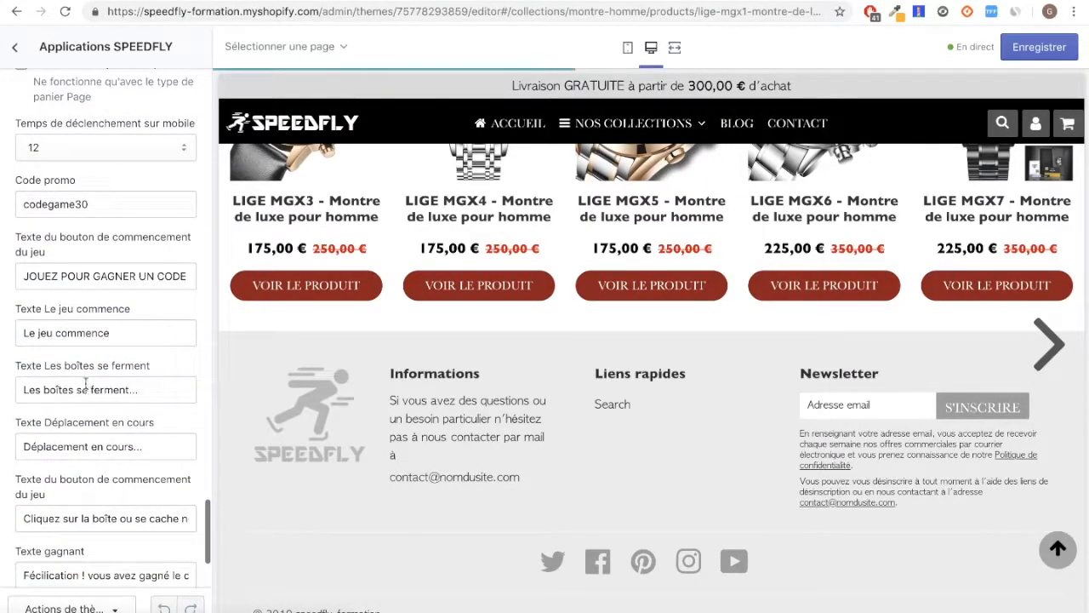
{"action": "scroll", "coordinate": [85, 382], "scroll_direction": "down", "scroll_amount": 1}
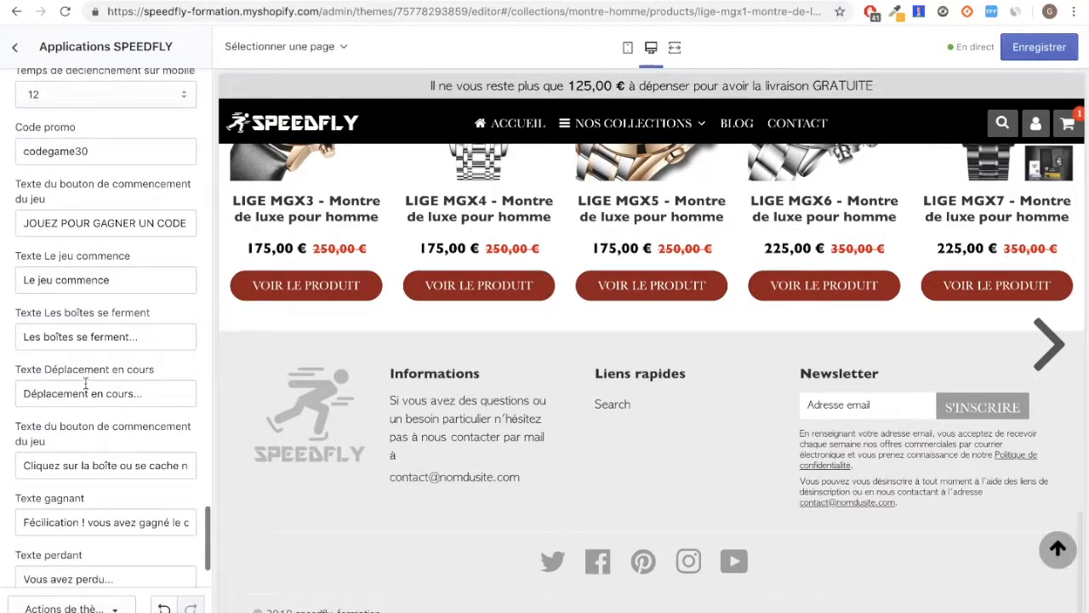
{"action": "scroll", "coordinate": [85, 387], "scroll_direction": "down", "scroll_amount": 1}
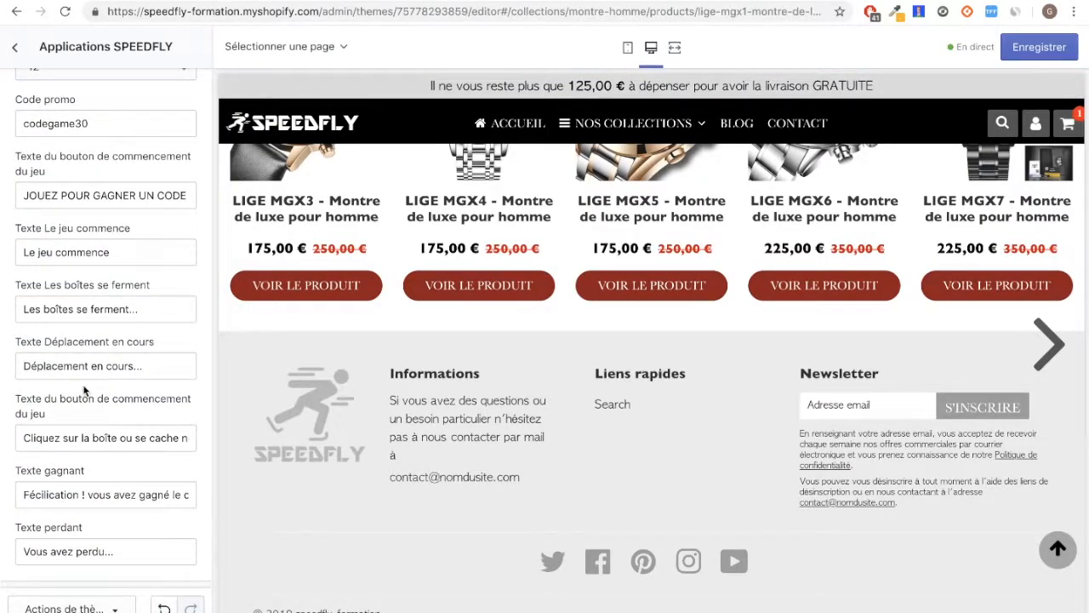